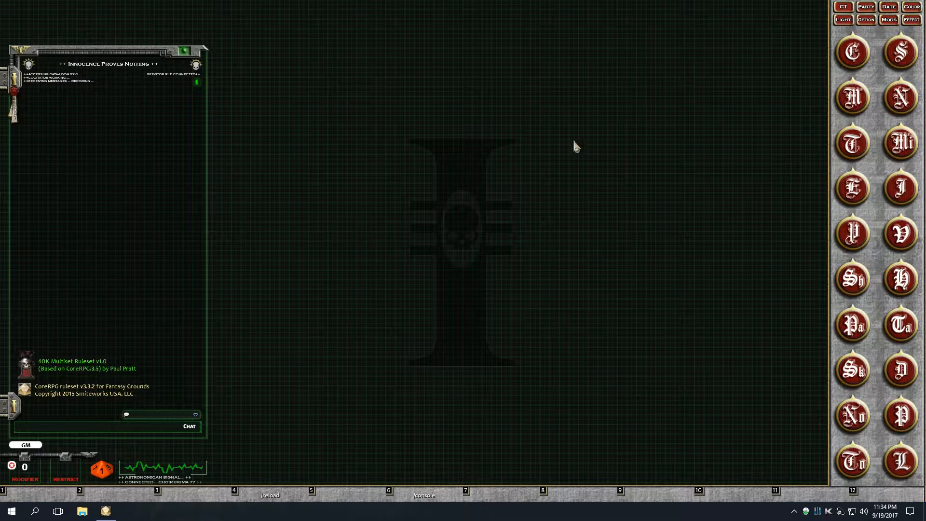
# - Open the options, collapse the Client, Game, Combat and Token groups to show Game System Options, and place the window beside the chat
pyautogui.click(866, 19)
pyautogui.click(485, 170)
pyautogui.click(479, 181)
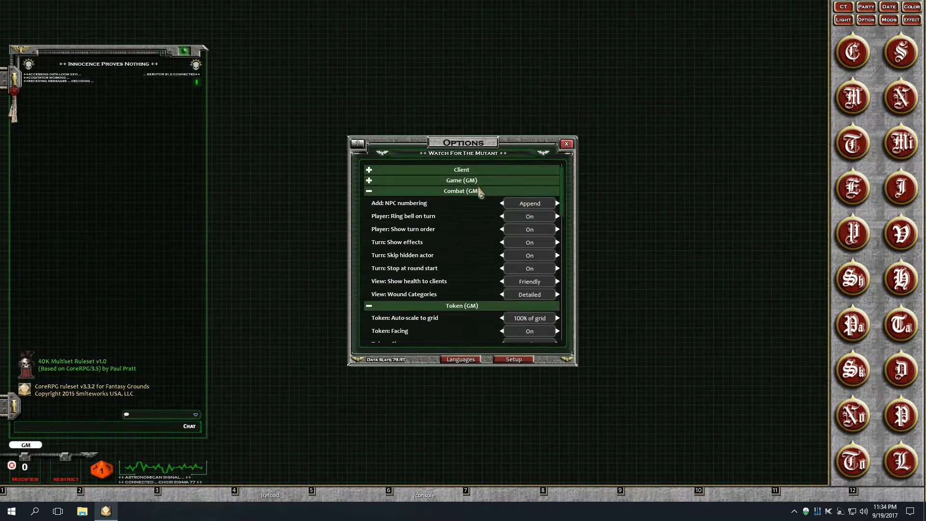
pyautogui.click(480, 191)
pyautogui.click(482, 202)
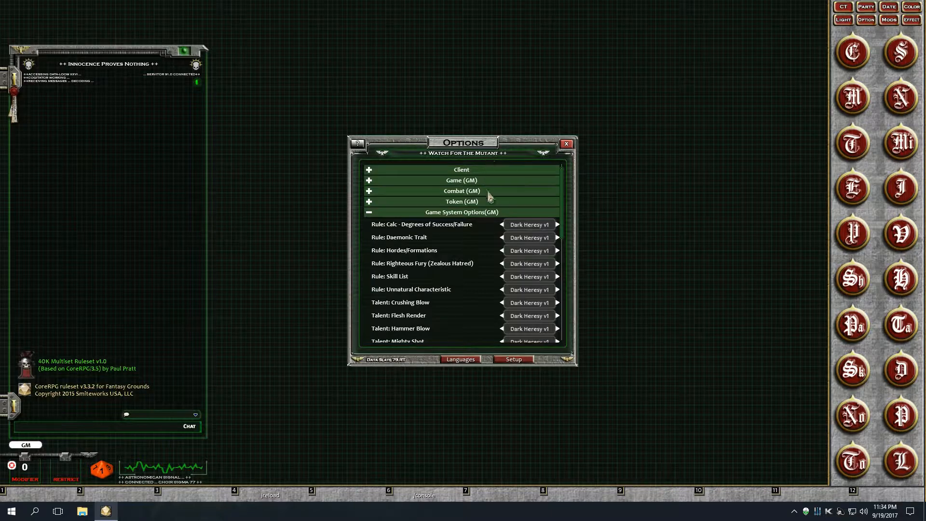
pyautogui.scroll(-3, 486, 188)
pyautogui.moveTo(488, 157); pyautogui.dragTo(351, 61)
# - Open the rank 2 Arbitrator's character sheet and examine its main page and the experience and characteristics setup page
pyautogui.click(842, 65)
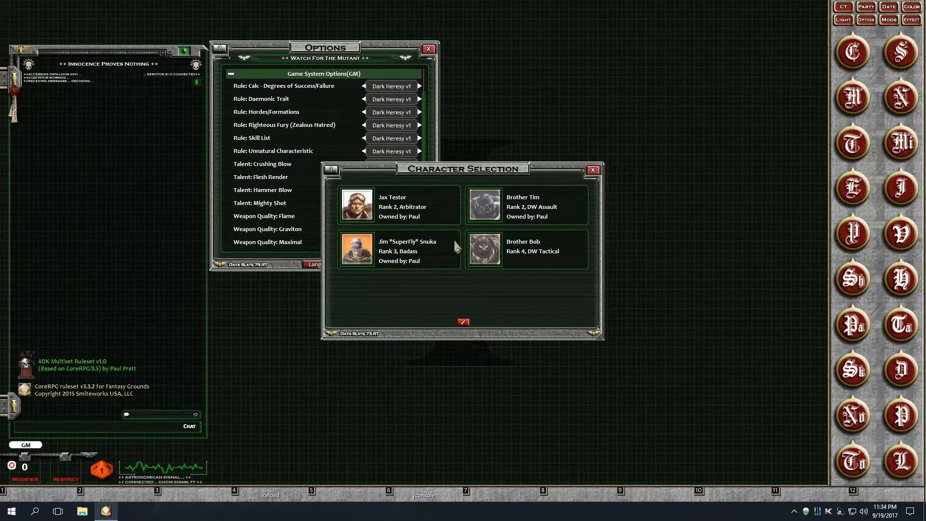
pyautogui.click(416, 216)
pyautogui.click(426, 168)
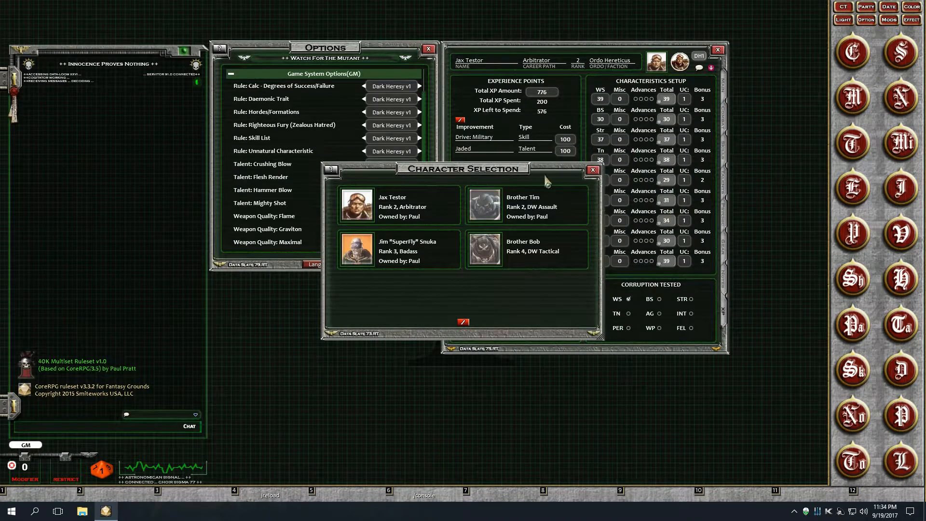
pyautogui.click(593, 170)
pyautogui.click(728, 91)
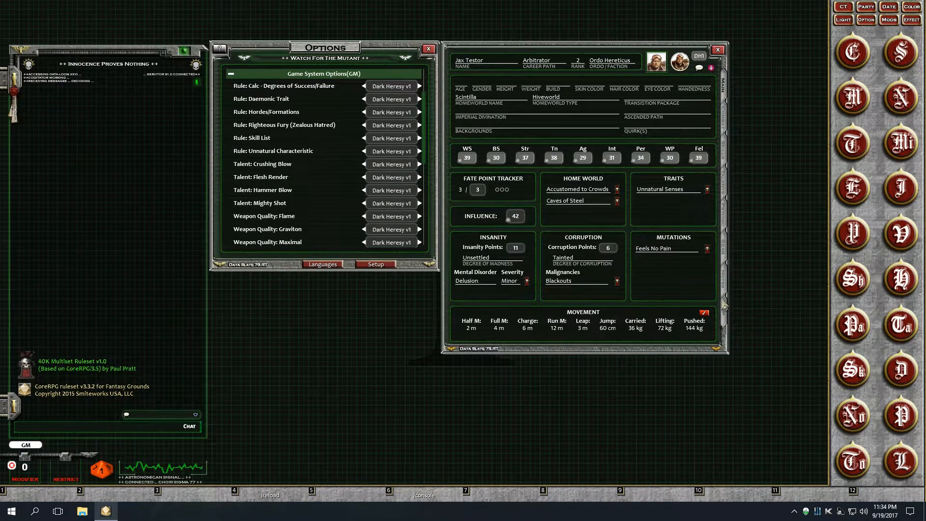
pyautogui.click(723, 309)
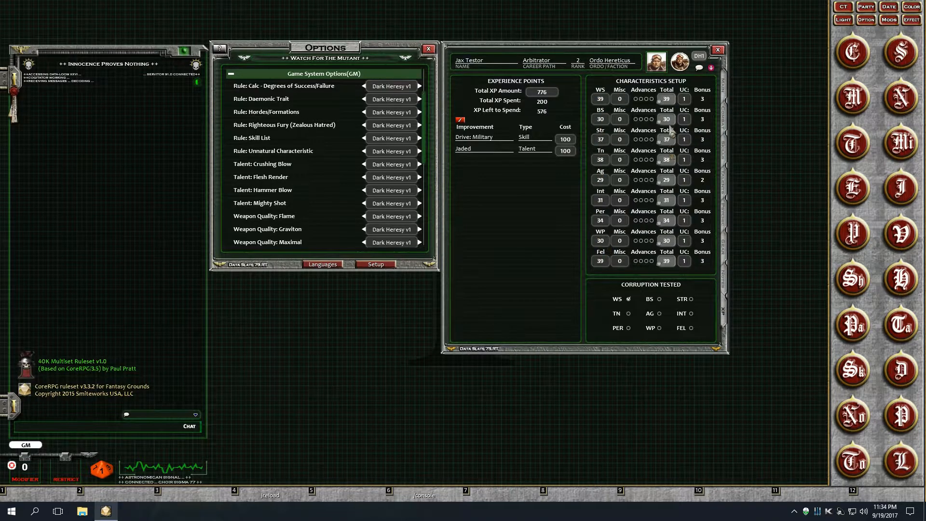
pyautogui.click(636, 99)
pyautogui.click(636, 99)
# - Create a new personality in the NPC list, view its blank sheet, and close both windows
pyautogui.click(907, 103)
pyautogui.rightClick(628, 186)
pyautogui.click(627, 147)
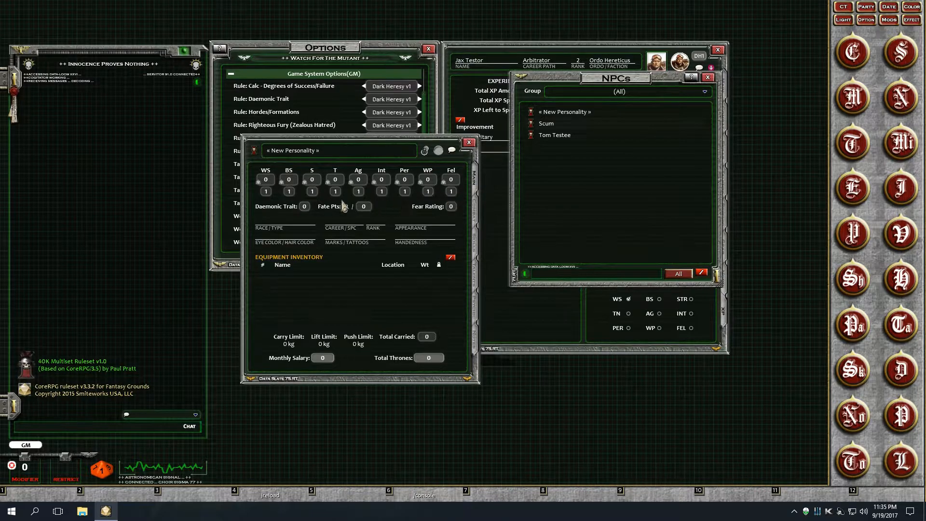
pyautogui.click(469, 143)
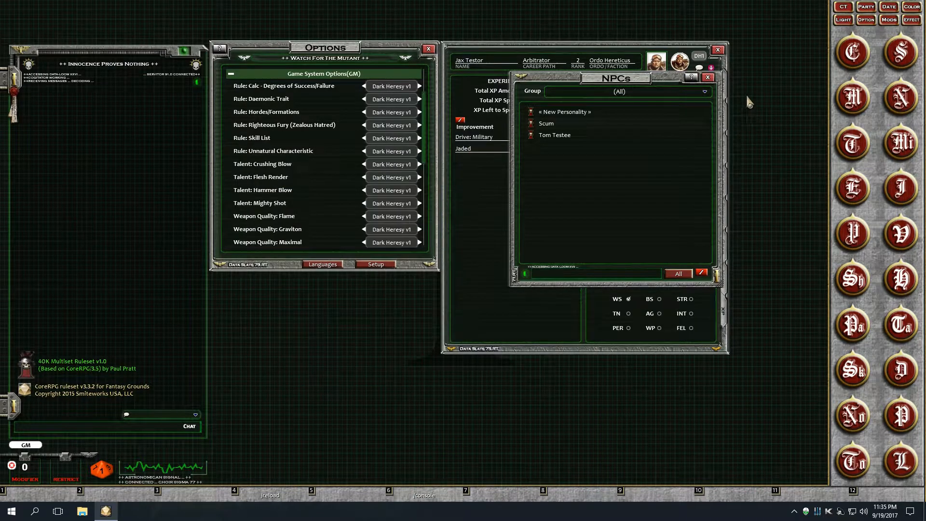
pyautogui.click(707, 78)
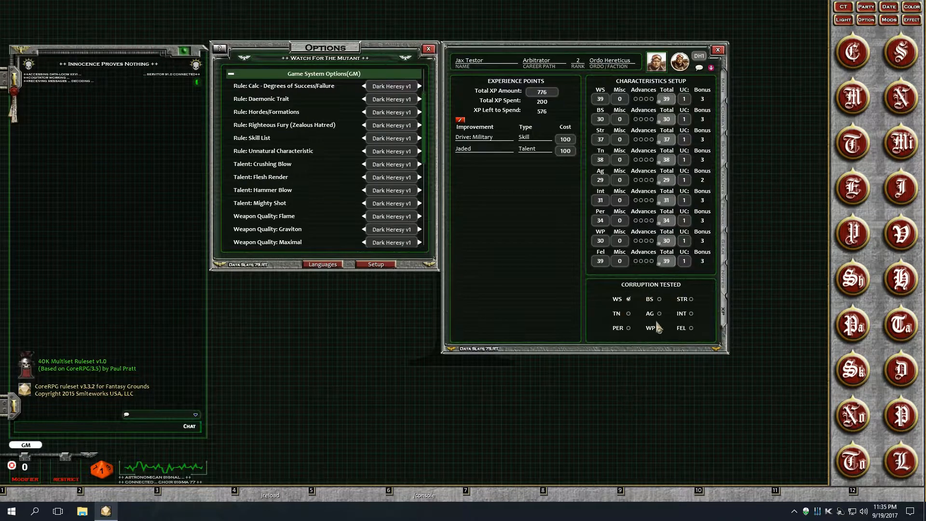
# - Add two blank improvement entries to the Arbitrator's experience list
pyautogui.click(629, 314)
pyautogui.click(460, 120)
pyautogui.click(471, 120)
pyautogui.click(471, 120)
pyautogui.click(461, 120)
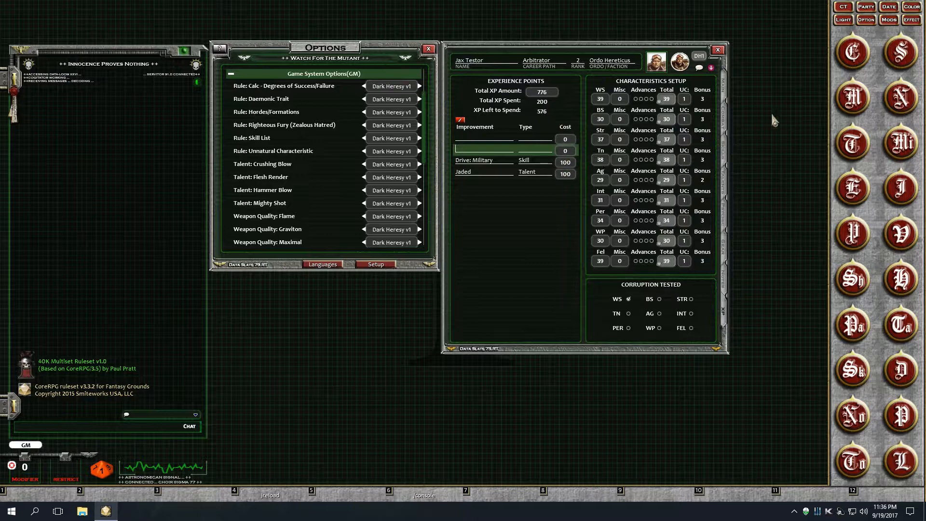
# - Open the rank 3 Badass character's sheet at its experience page and place it beside the Arbitrator's sheet
pyautogui.click(853, 54)
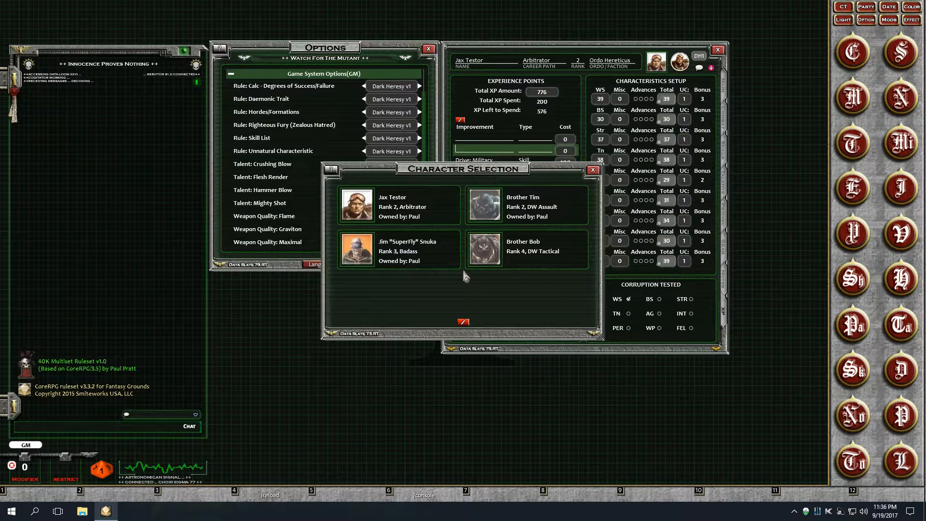
pyautogui.click(414, 259)
pyautogui.click(593, 170)
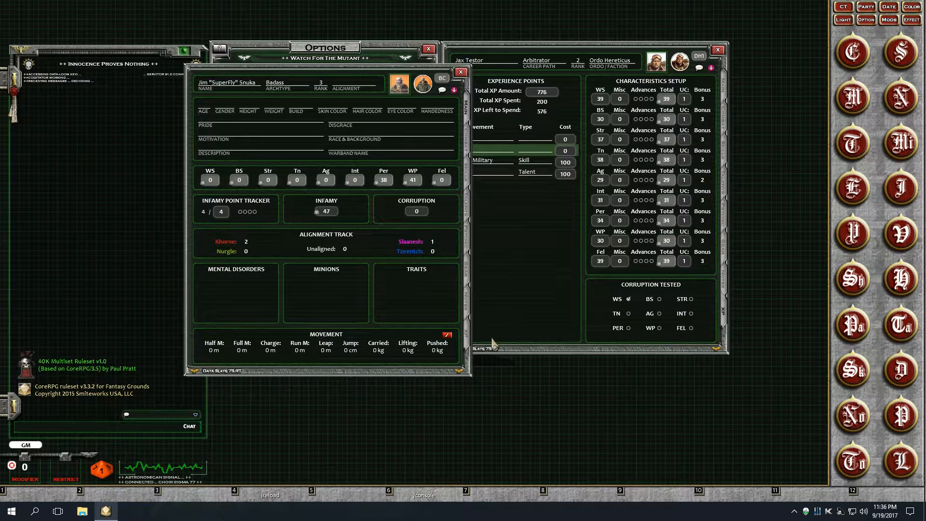
pyautogui.click(468, 337)
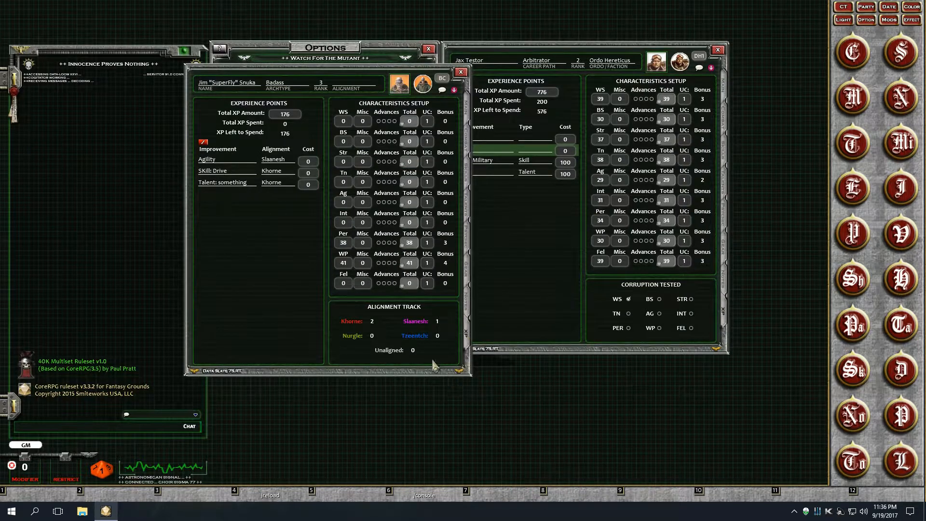
pyautogui.moveTo(358, 312); pyautogui.dragTo(288, 256)
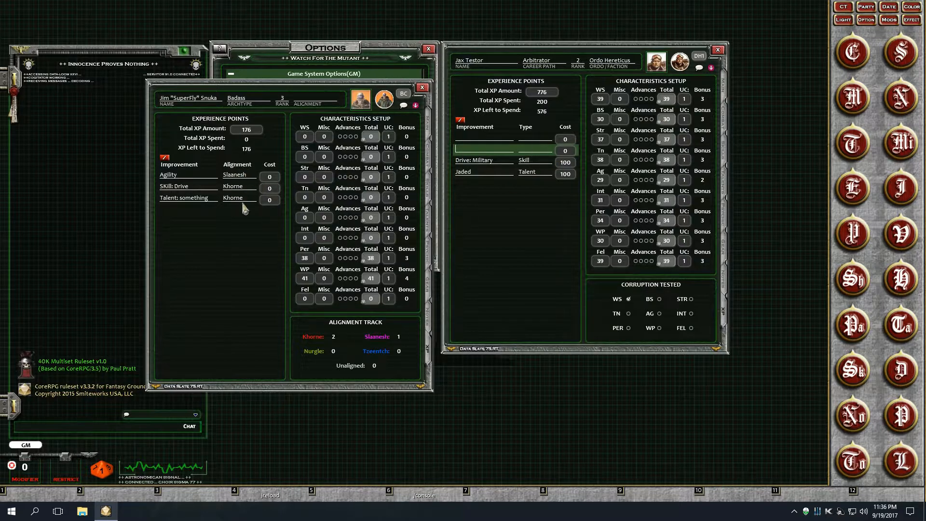
# - Examine the improvements' alignment entries and the alignment track on the Badass character's experience and main pages, and close the sheet
pyautogui.click(244, 188)
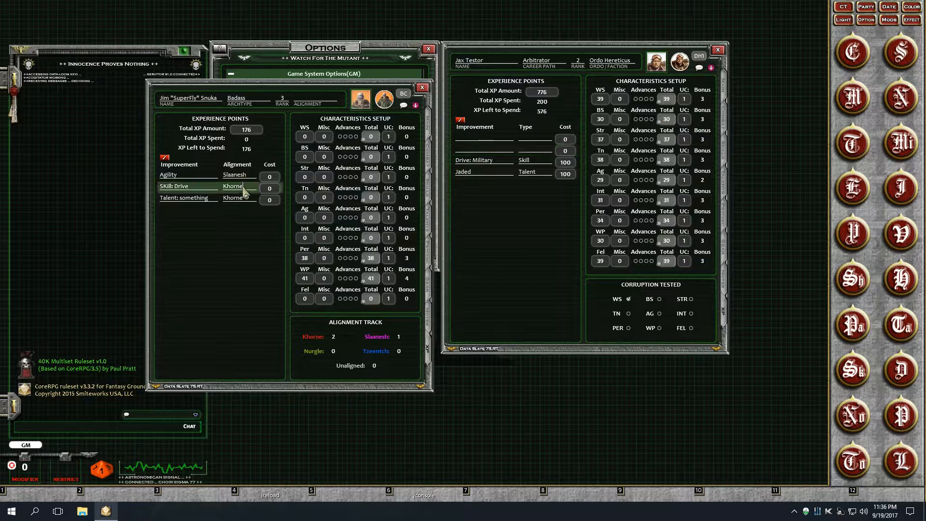
pyautogui.click(244, 198)
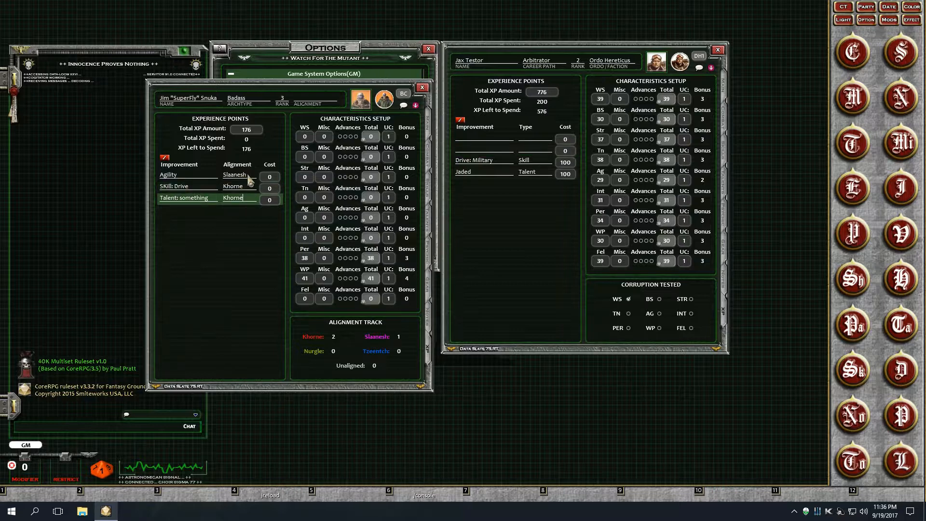
pyautogui.click(247, 176)
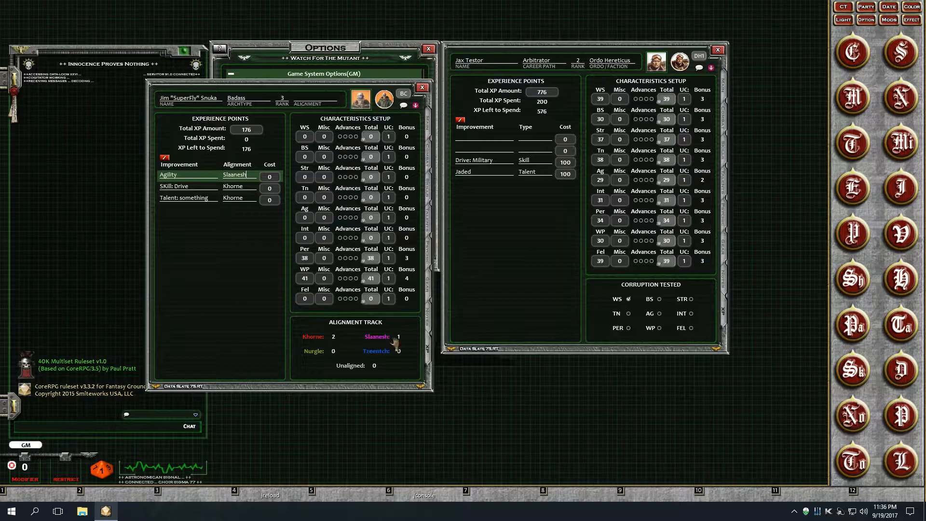
pyautogui.click(427, 129)
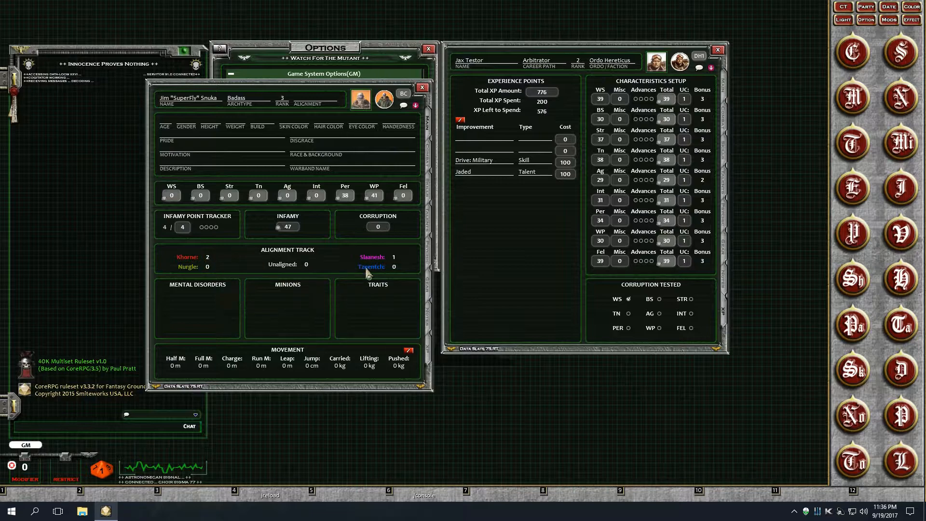
pyautogui.click(305, 107)
pyautogui.click(422, 88)
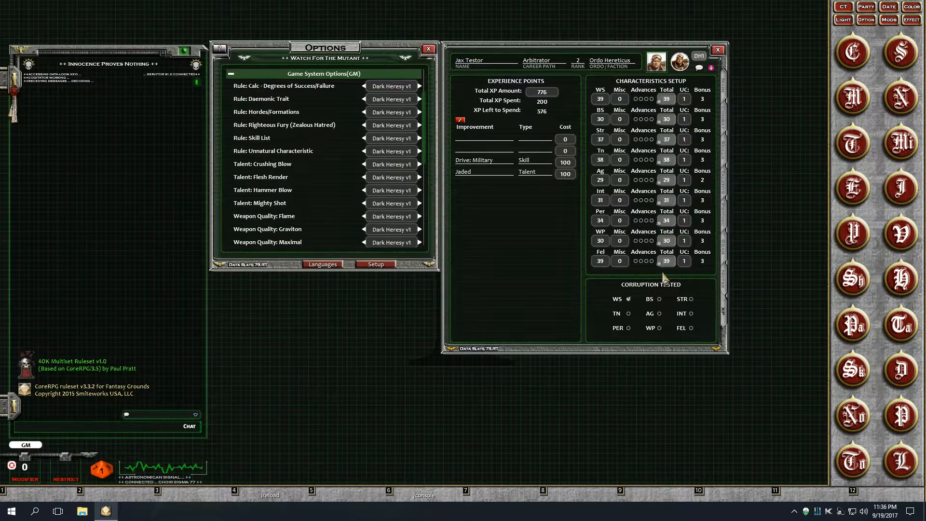
# - View the Arbitrator's character notes page and its reference guide, and close the guide
pyautogui.click(723, 289)
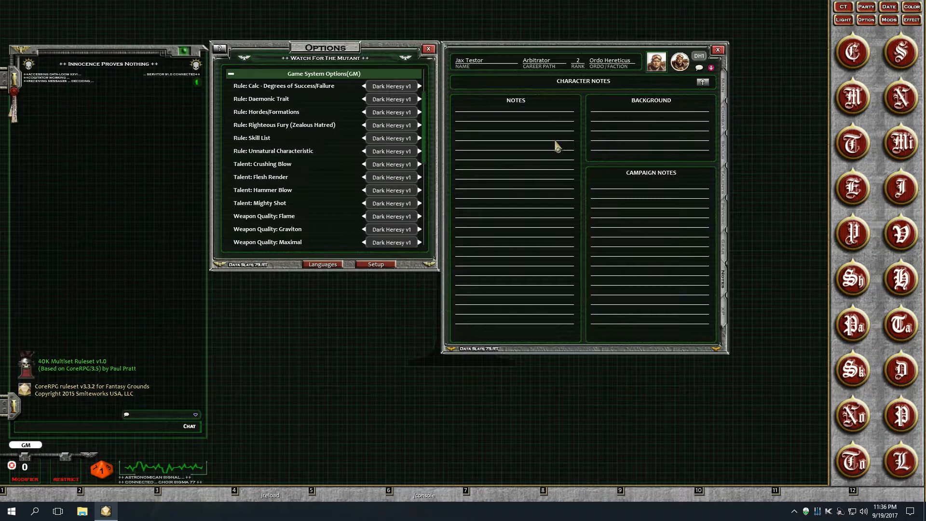
pyautogui.click(851, 411)
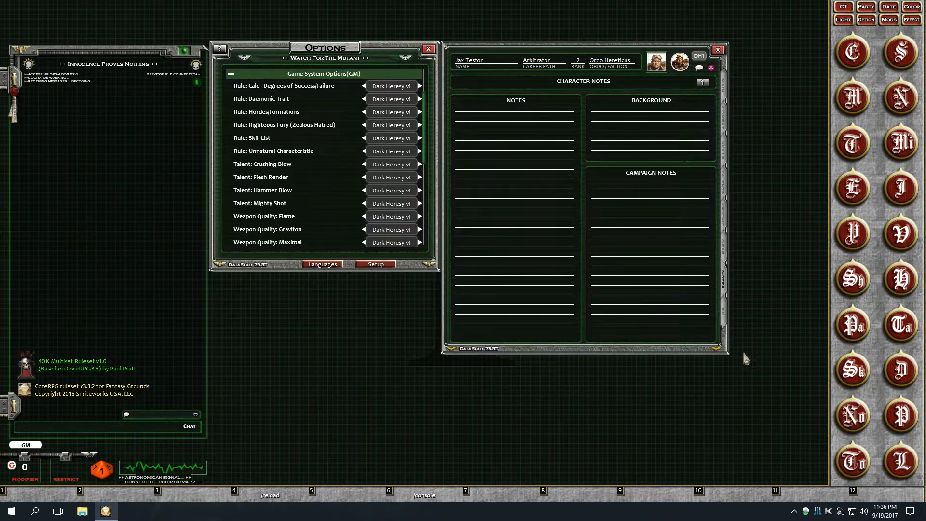
pyautogui.click(703, 82)
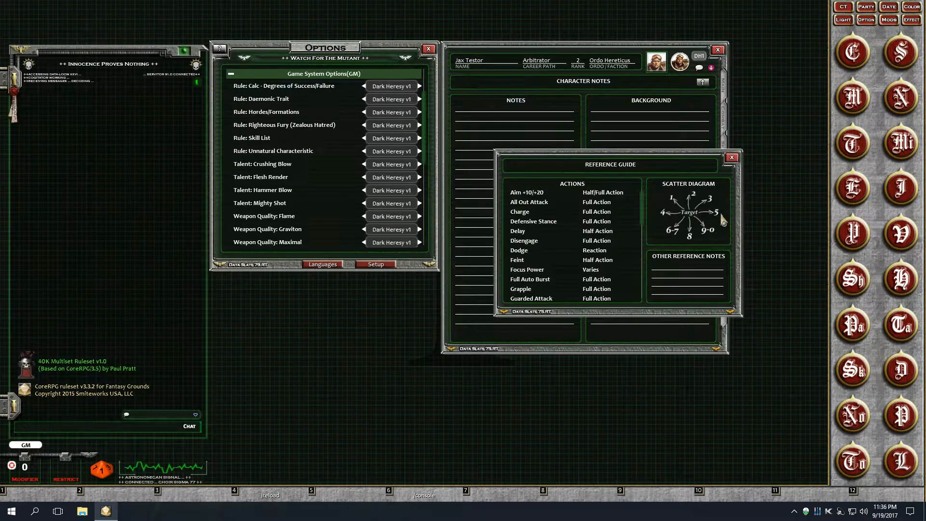
pyautogui.click(732, 157)
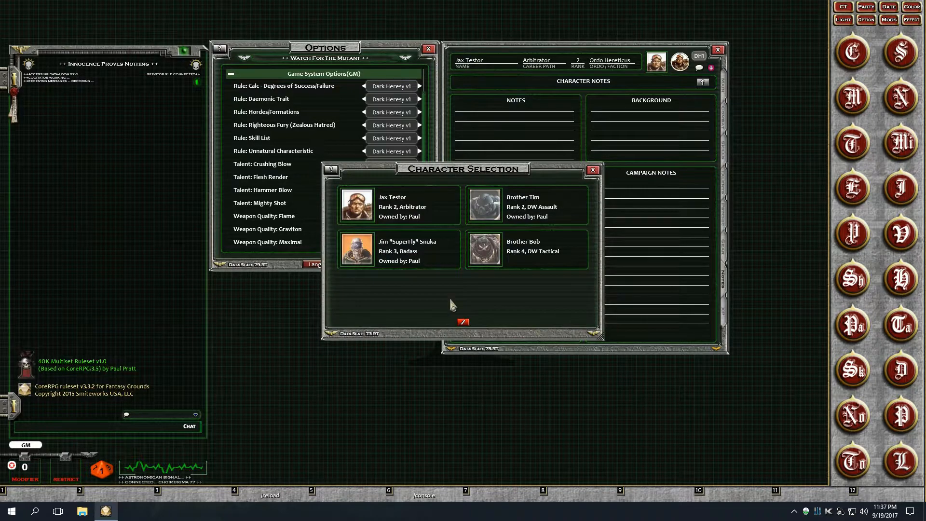
# - Create a new character, open its sheet, and switch the sheet's game system to DW
pyautogui.rightClick(442, 285)
pyautogui.click(442, 323)
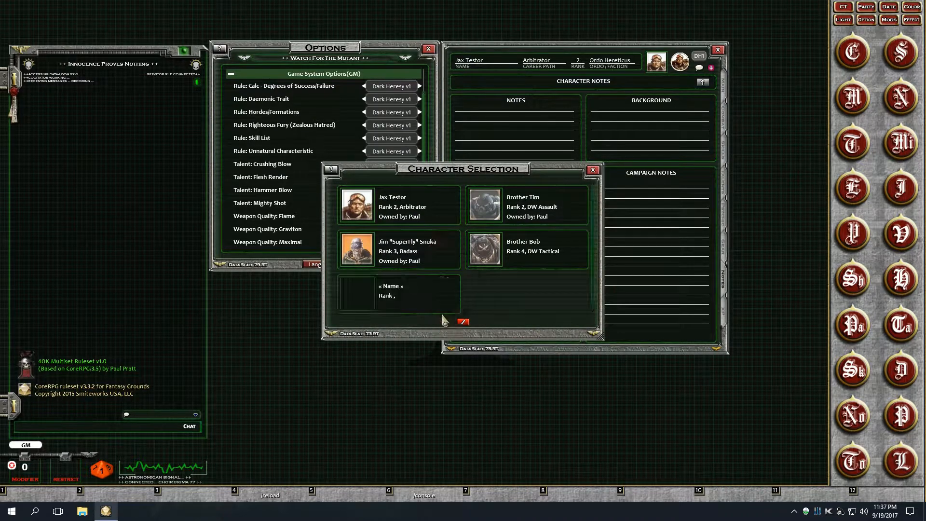
pyautogui.click(402, 297)
pyautogui.click(593, 170)
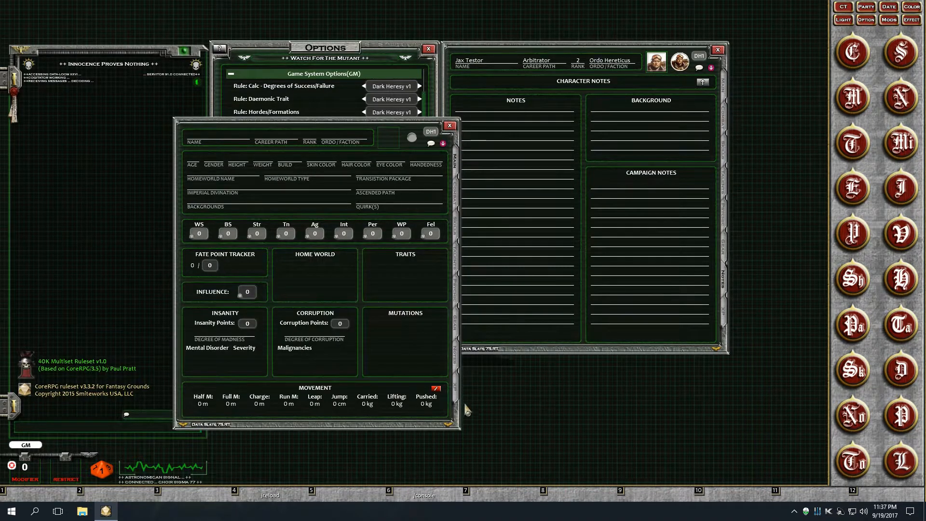
pyautogui.click(430, 133)
pyautogui.click(430, 132)
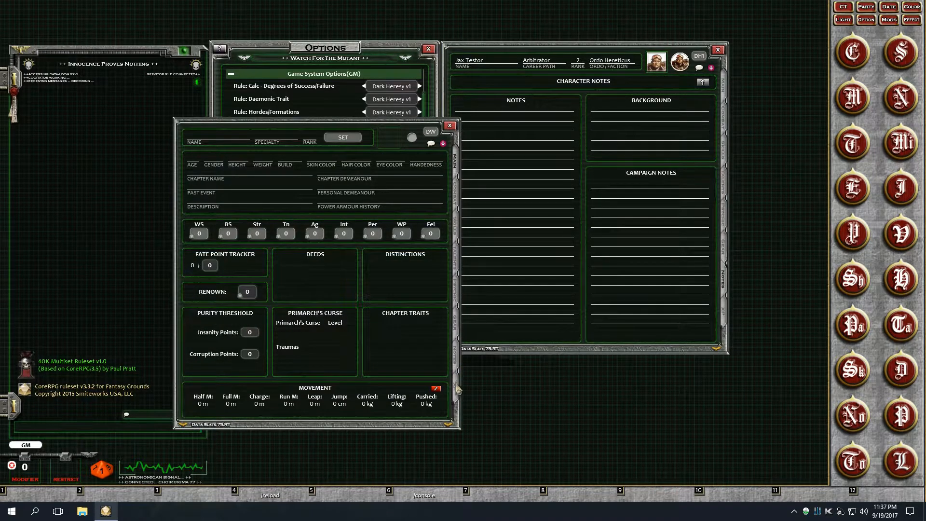
# - Open the reference guides of the new DW character and the DH1 Arbitrator side by side, closing the new character's sheet
pyautogui.click(455, 355)
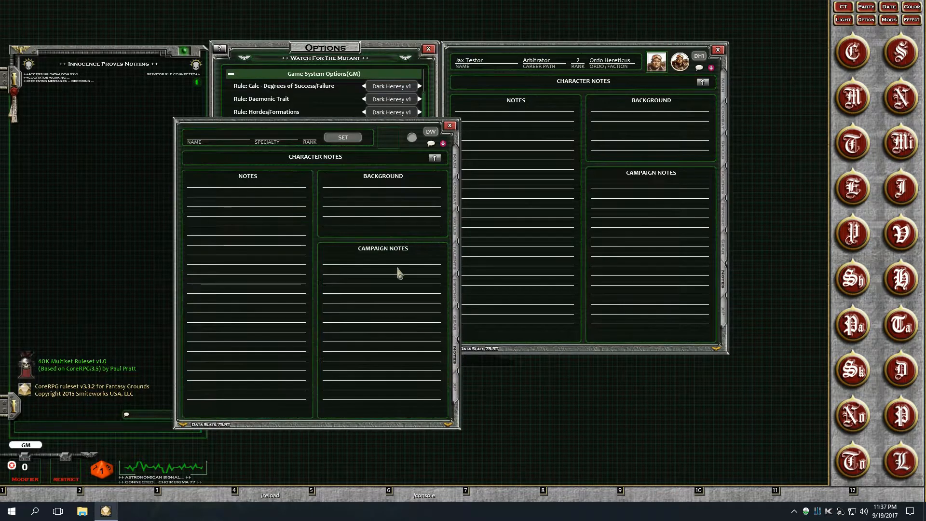
pyautogui.click(434, 158)
pyautogui.click(450, 126)
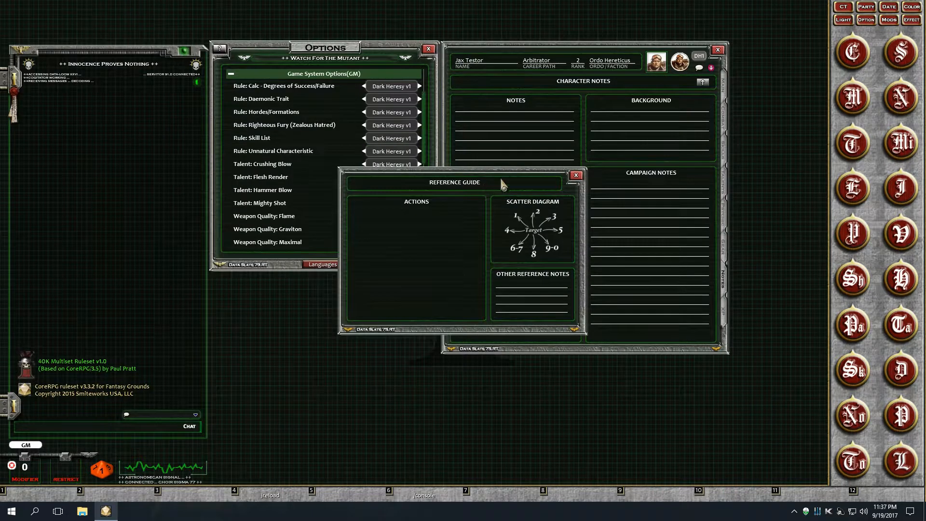
pyautogui.moveTo(519, 177); pyautogui.dragTo(384, 172)
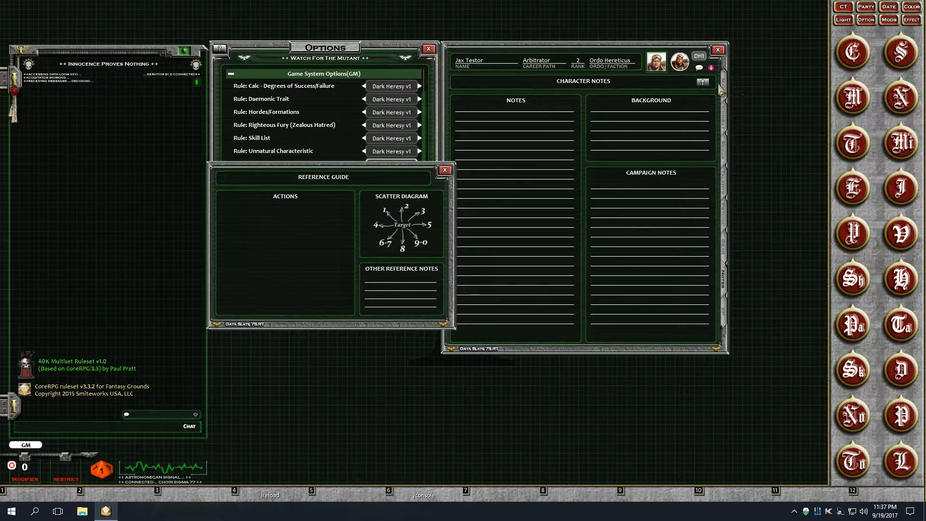
pyautogui.click(703, 82)
pyautogui.moveTo(607, 223); pyautogui.dragTo(564, 235)
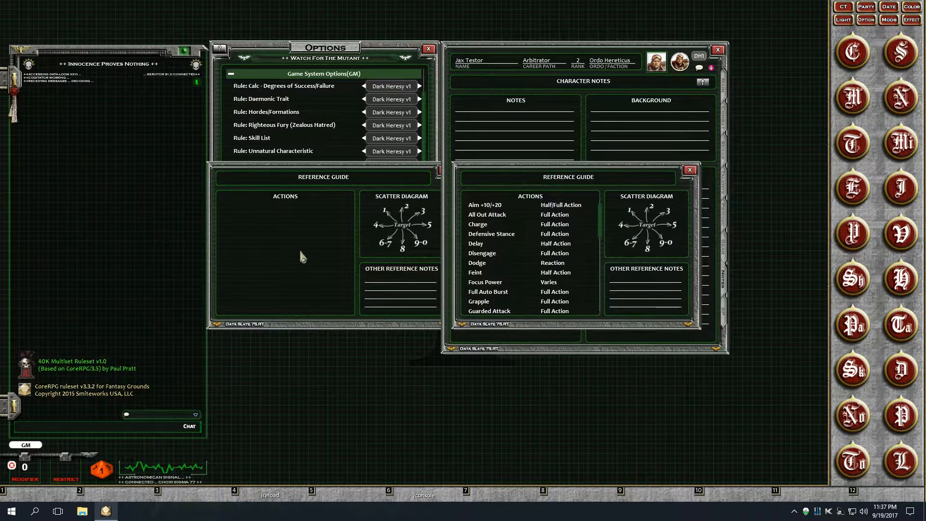
# - Compare the action lists in the DW and DH1 reference guides and close both guides
pyautogui.click(299, 248)
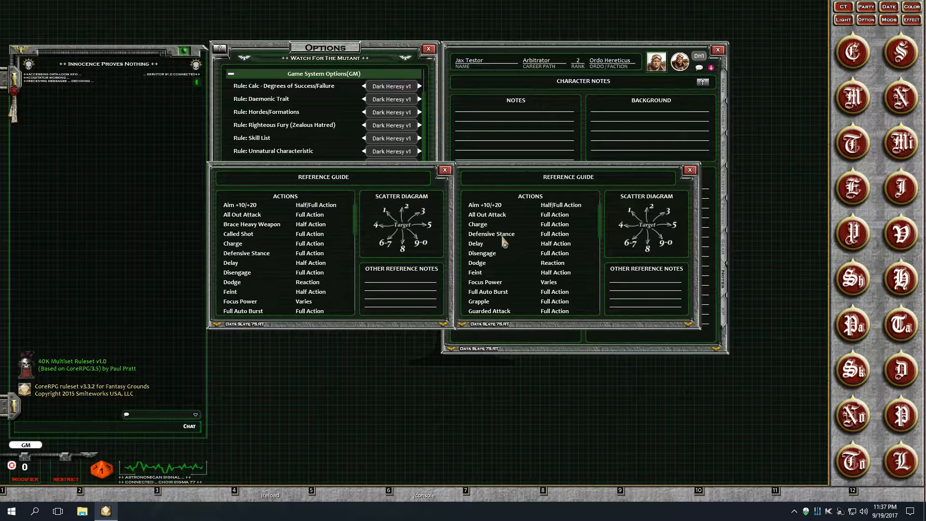
pyautogui.scroll(-3, 502, 241)
pyautogui.scroll(-3, 502, 266)
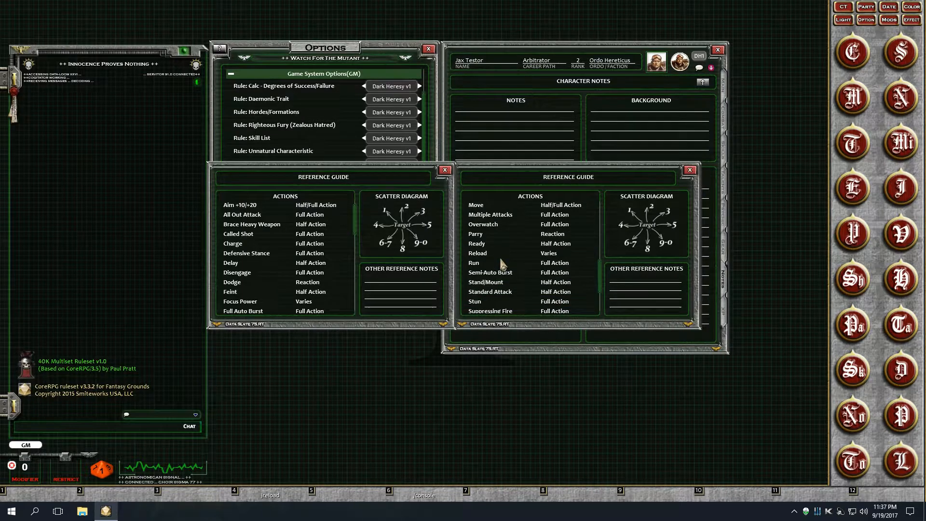
pyautogui.scroll(8, 499, 256)
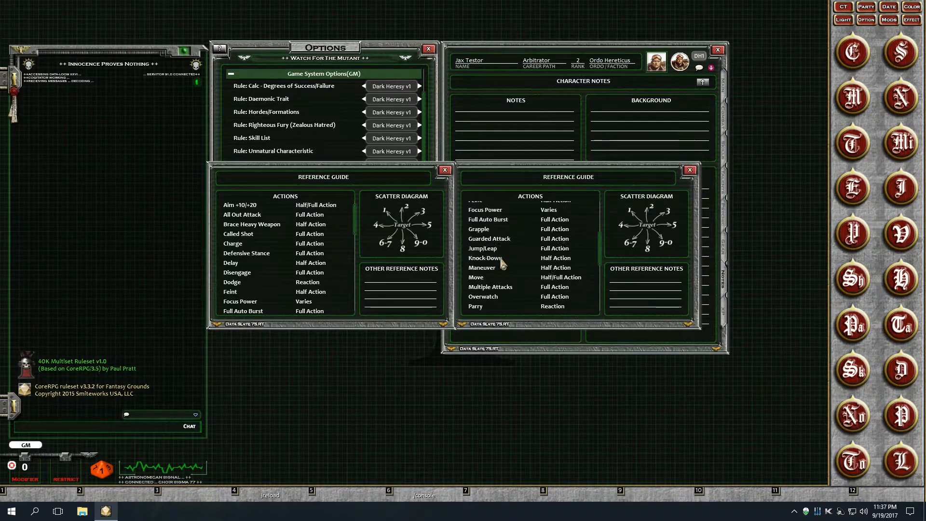
pyautogui.click(445, 170)
pyautogui.click(690, 170)
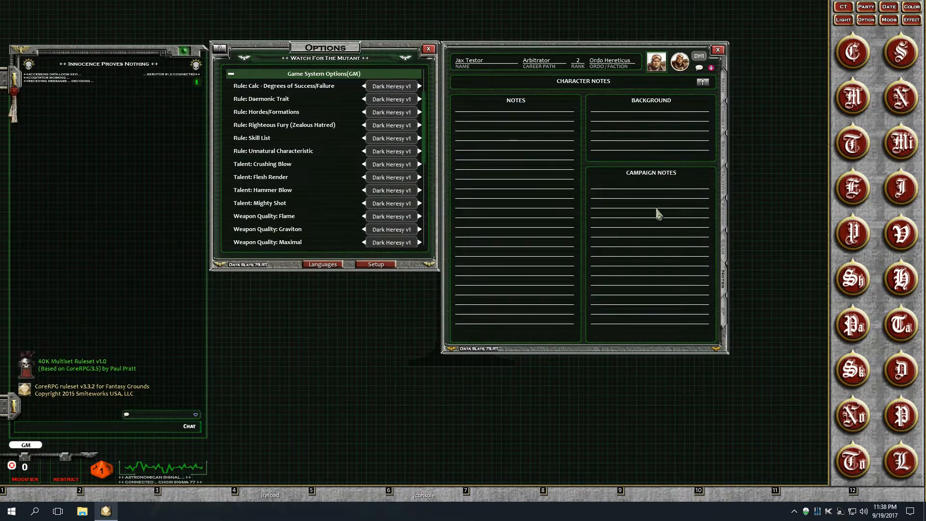
# - View the Arbitrator's gear page and bring up the action options for the Flak Jacket without applying any
pyautogui.click(727, 248)
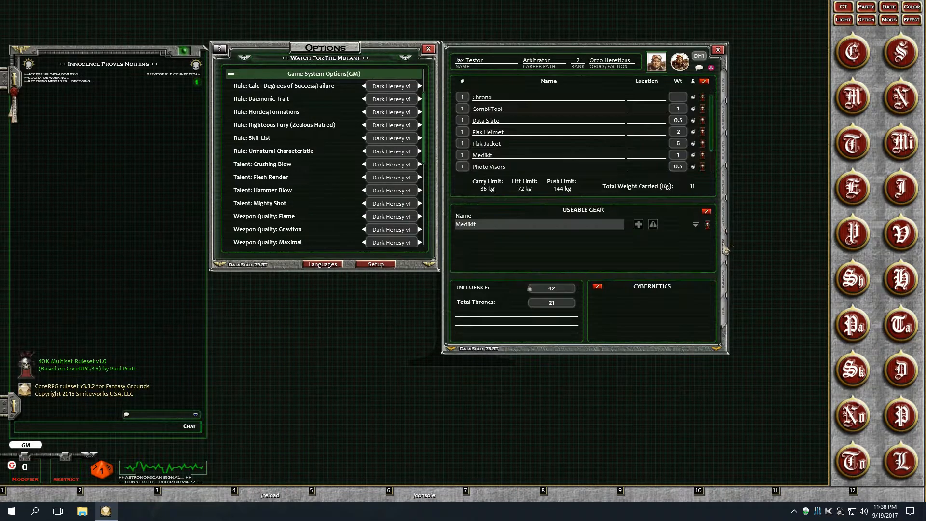
pyautogui.rightClick(570, 143)
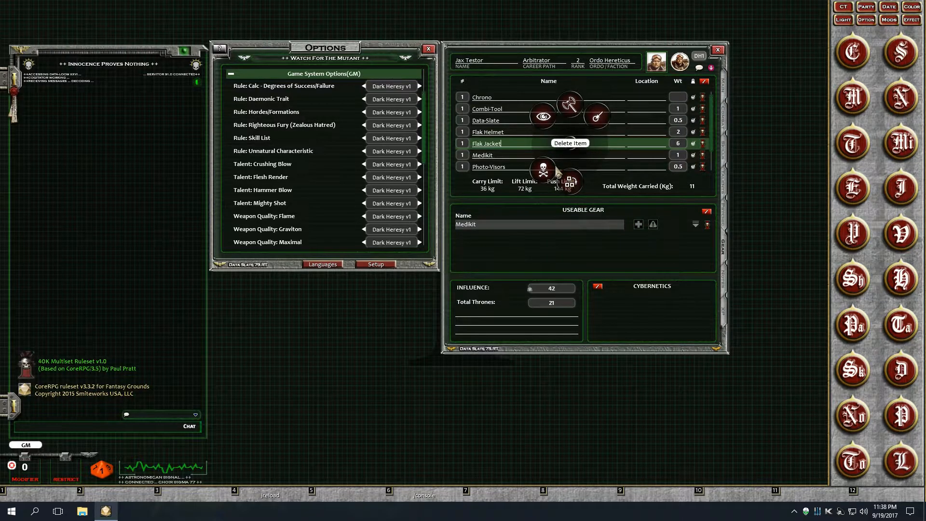
pyautogui.click(708, 82)
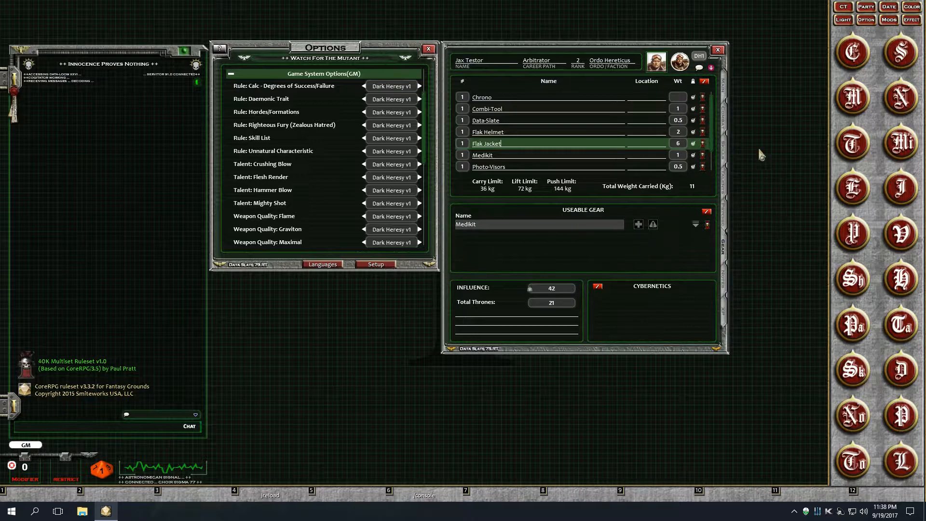
# - Delete the SKILL: 20 medicae effect from the Arbitrator's entry in the combat tracker and close the tracker
pyautogui.click(841, 8)
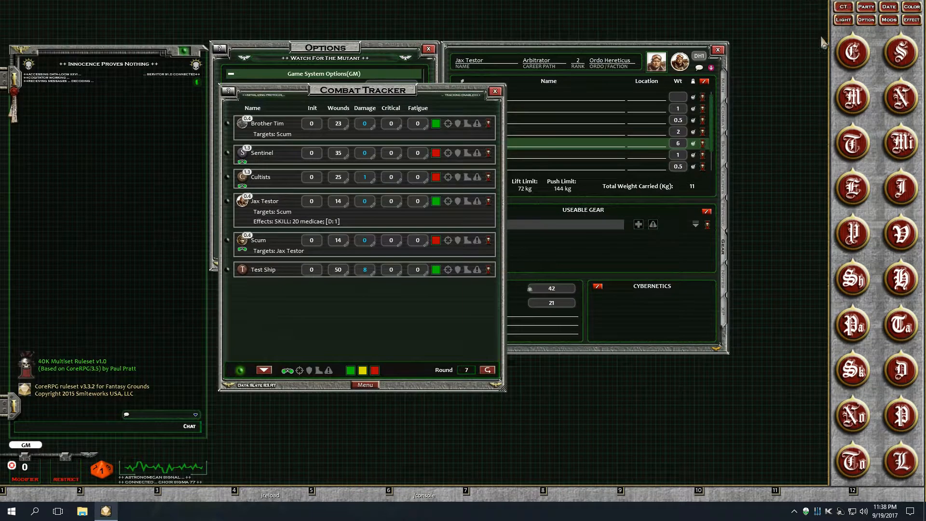
pyautogui.click(477, 202)
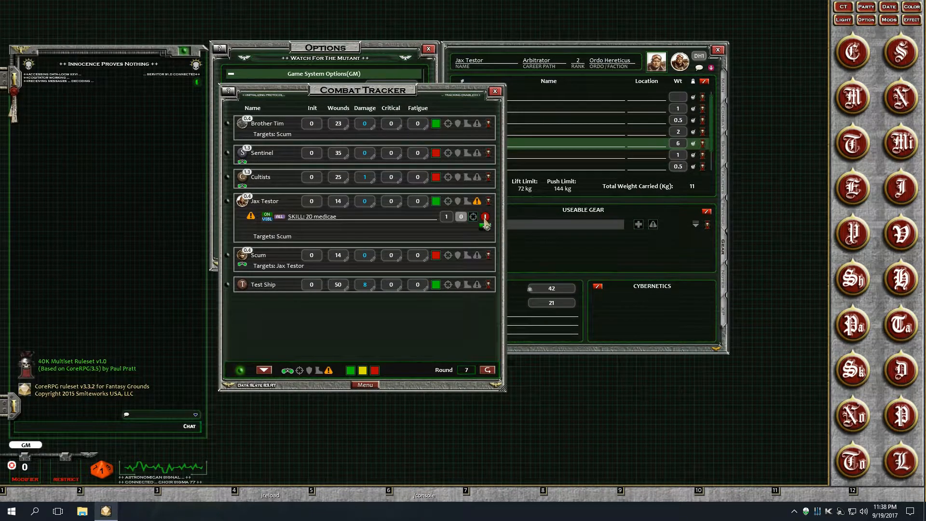
pyautogui.click(485, 217)
pyautogui.click(477, 202)
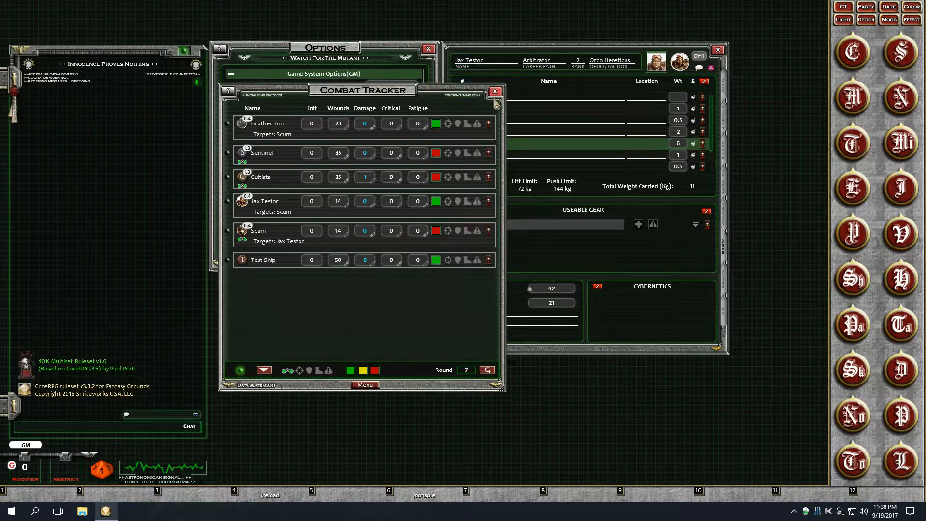
pyautogui.click(495, 91)
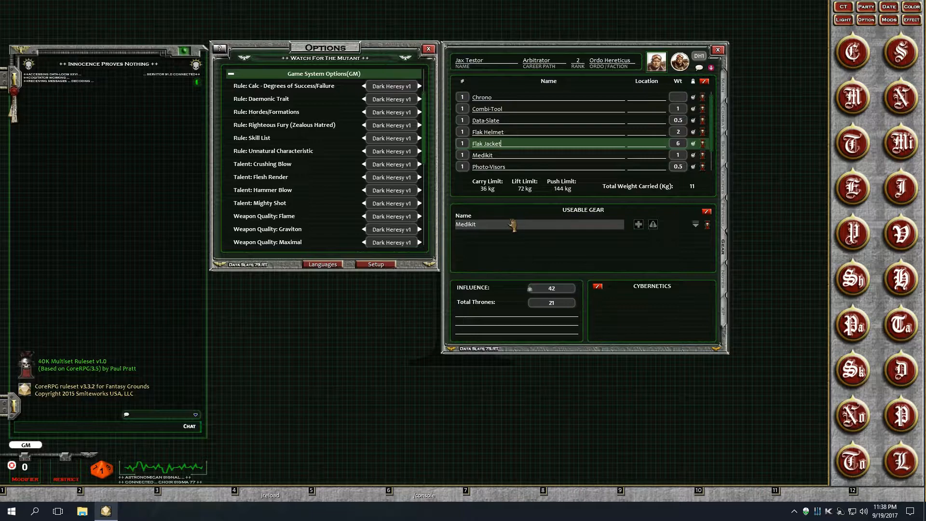
# - Expand the Medikit's useable gear details, examine its damage, heal and effect fields, and collapse them
pyautogui.click(695, 225)
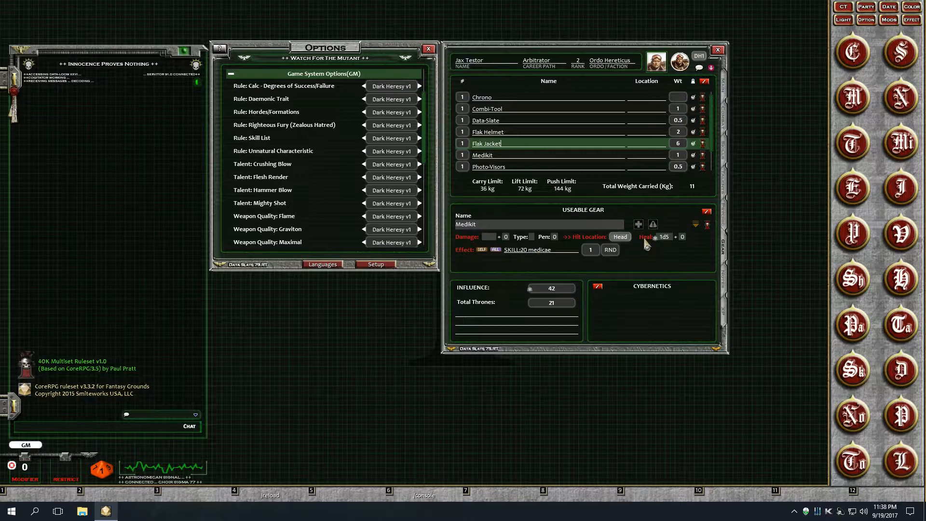
pyautogui.click(670, 237)
pyautogui.press('BackSpace')
pyautogui.press('BackSpace')
pyautogui.press('BackSpace')
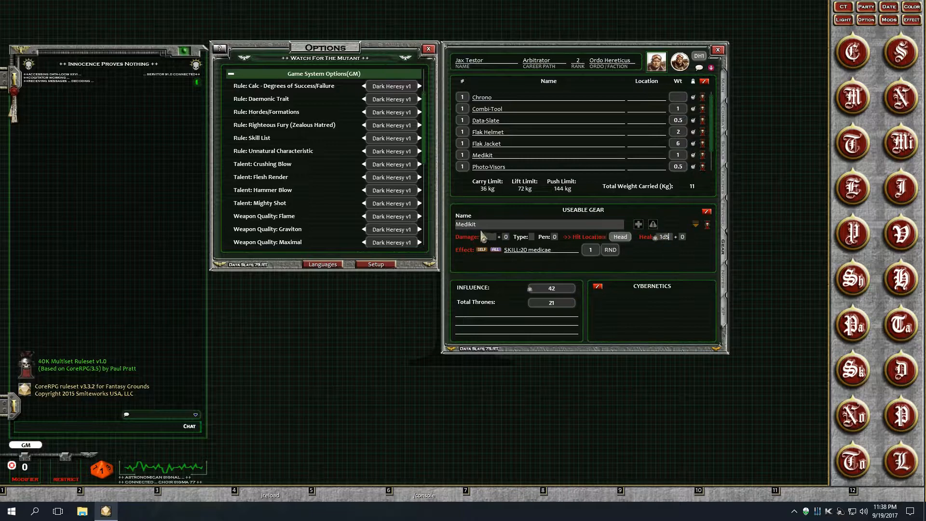
pyautogui.click(696, 224)
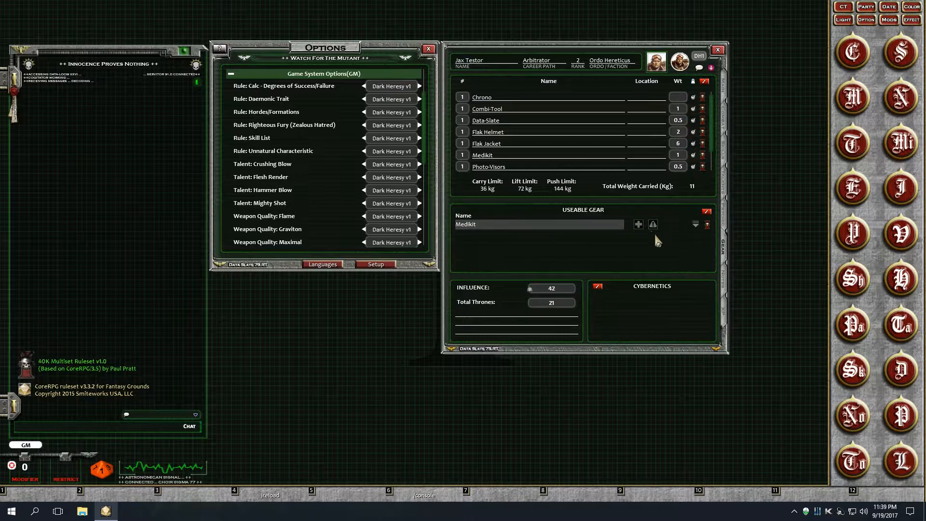
# - Compare the Medikit's item record with its useable gear details and close the record
pyautogui.click(708, 225)
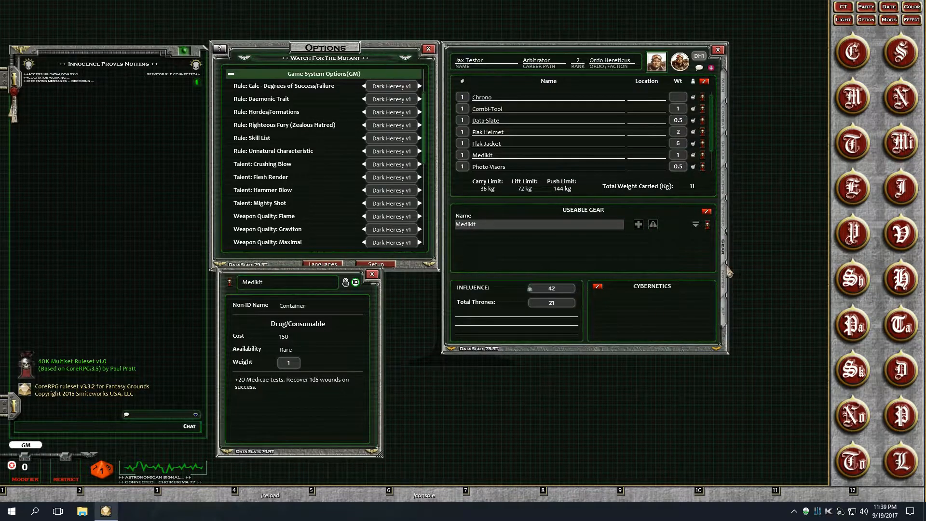
pyautogui.click(695, 225)
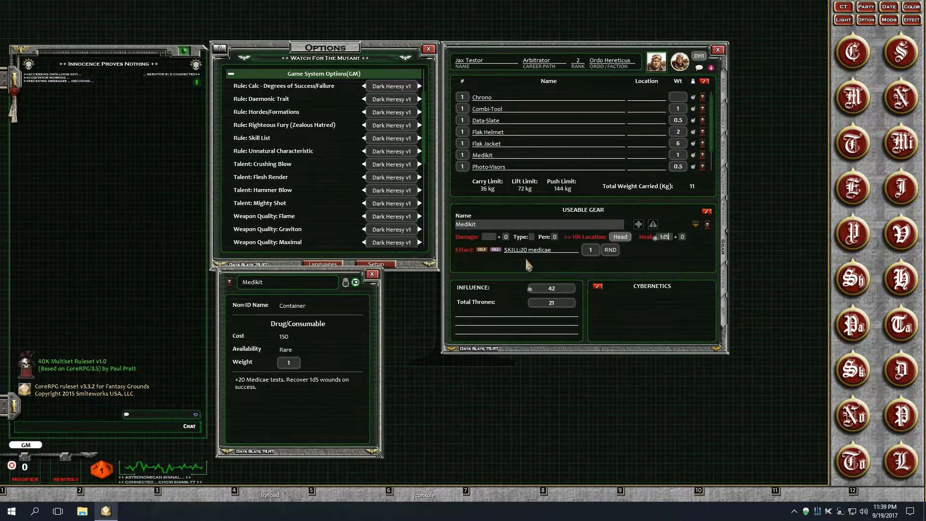
pyautogui.click(695, 224)
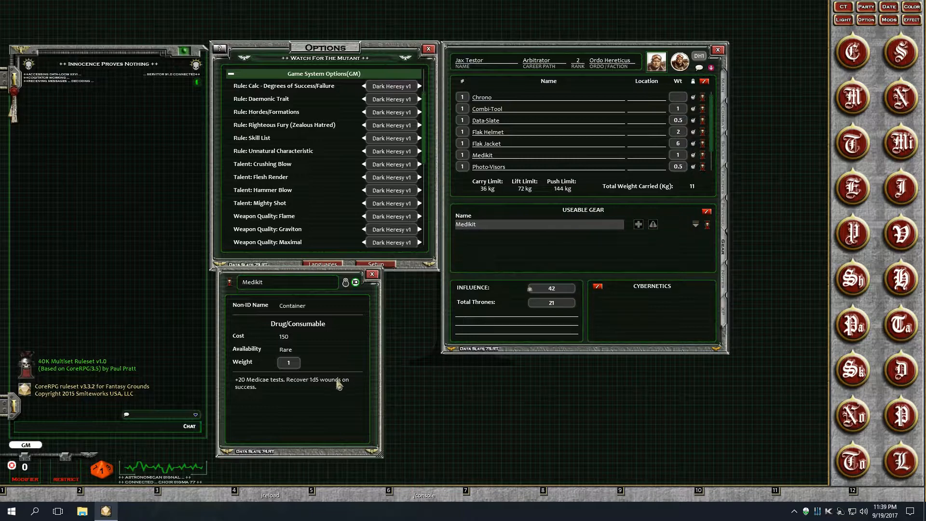
pyautogui.click(371, 274)
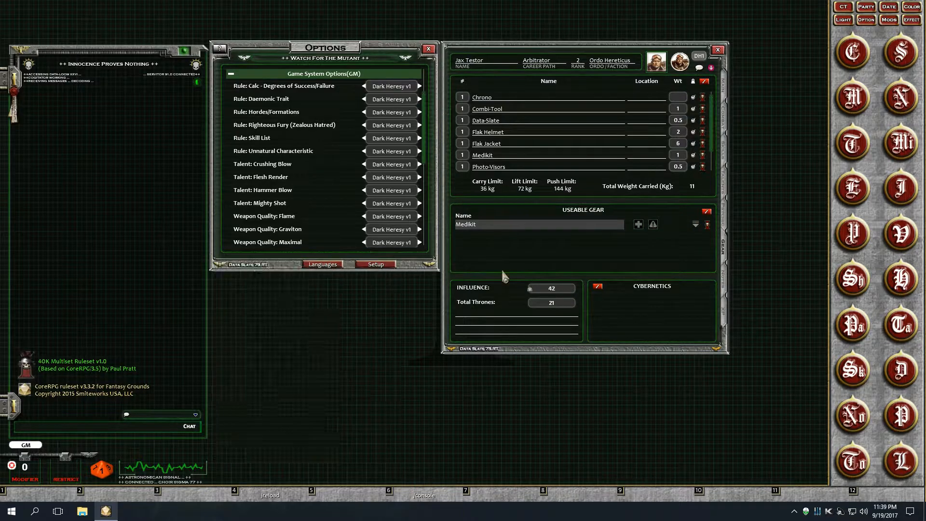
# - Apply the Medikit's skill effect to the Arbitrator, checking it in the combat tracker, and roll a Medicae test
pyautogui.click(653, 225)
pyautogui.click(843, 7)
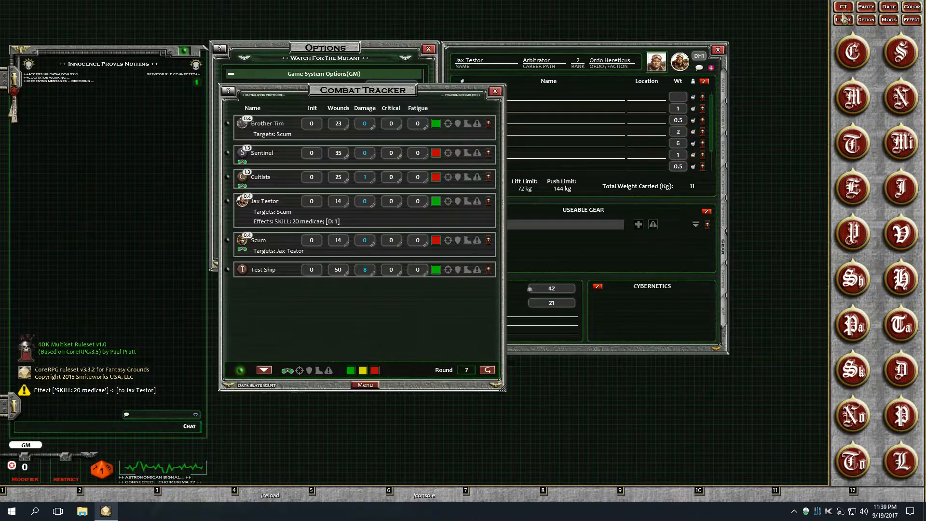
pyautogui.click(495, 91)
pyautogui.click(731, 153)
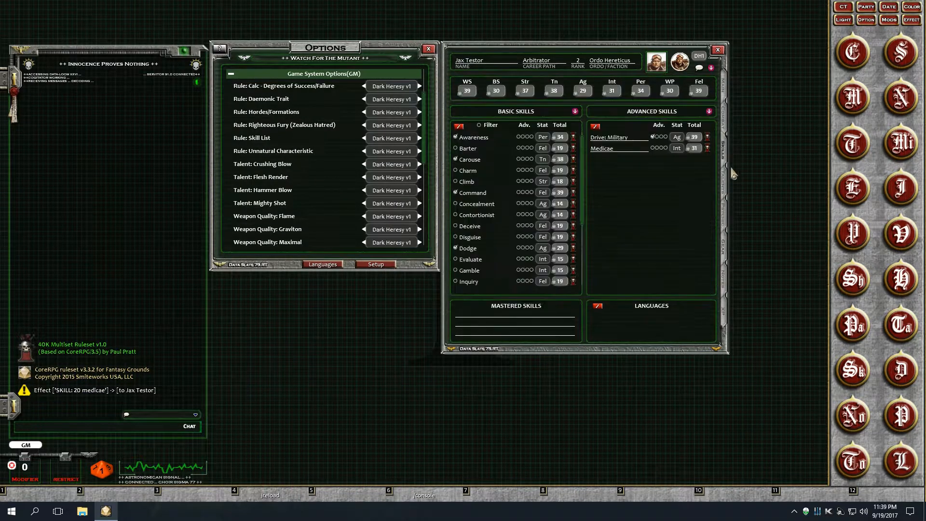
pyautogui.doubleClick(694, 148)
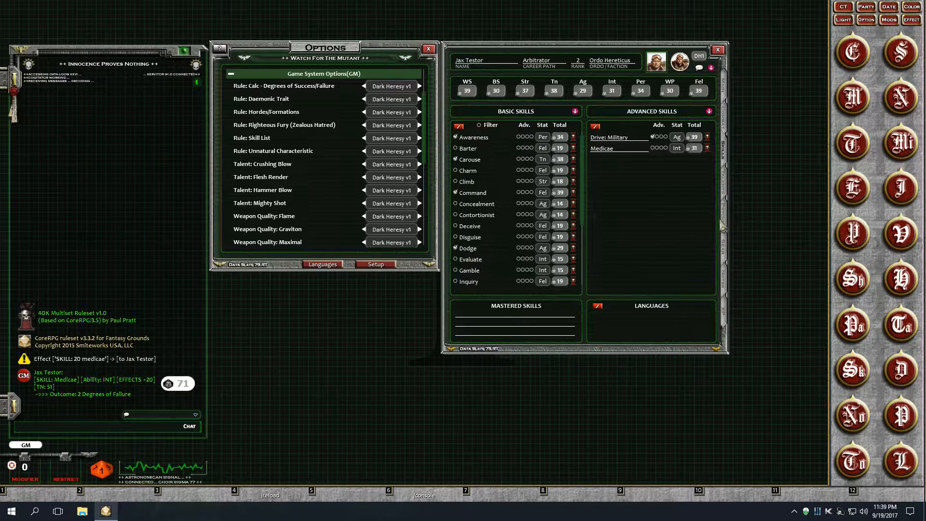
# - Set the Scum's damage to 5 in the combat tracker and heal it with the Medikit from the gear page
pyautogui.click(725, 246)
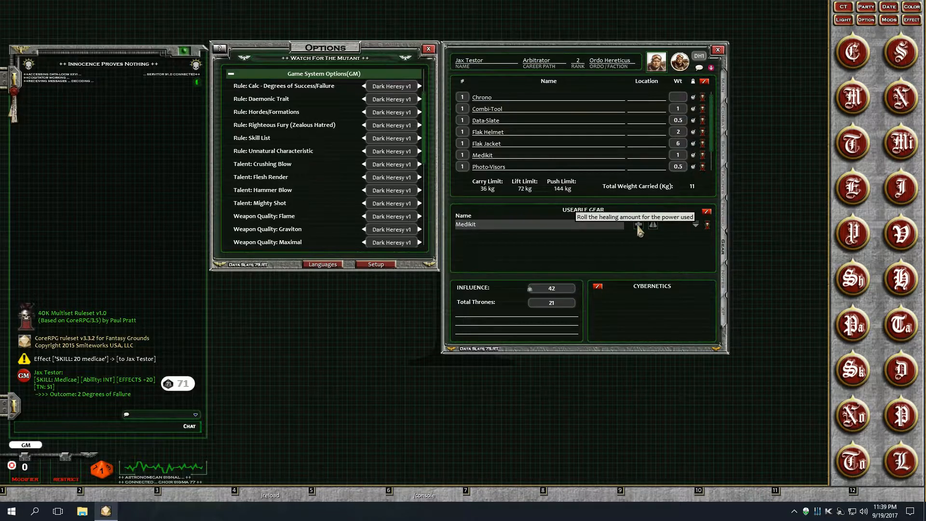
pyautogui.click(844, 7)
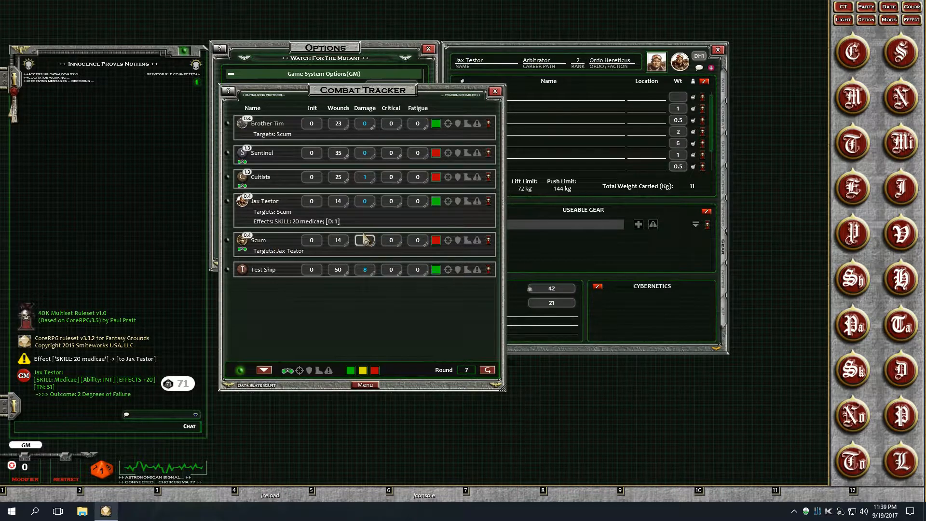
pyautogui.write('5')
pyautogui.doubleClick(638, 225)
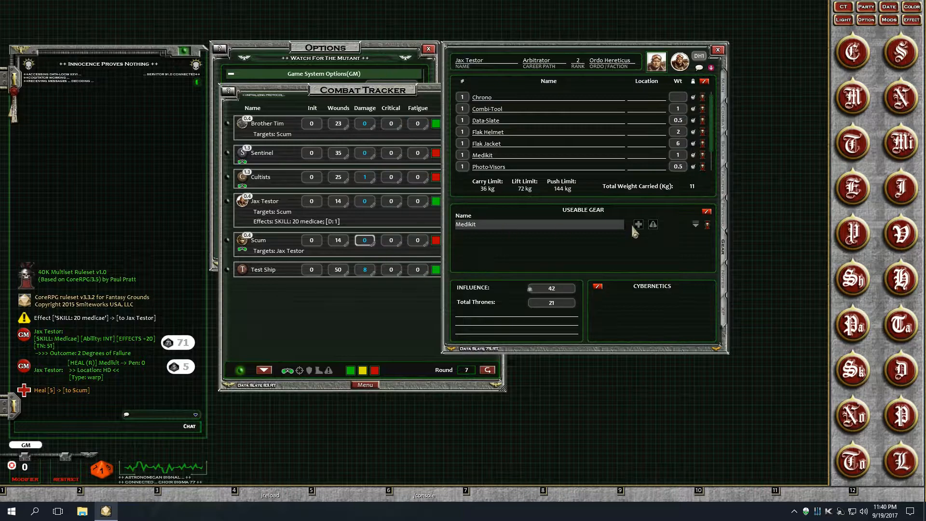
# - Apply Medikit healing to the first combatant before and after setting its damage to 5, and close the combat tracker
pyautogui.moveTo(638, 226)
pyautogui.mouseDown()
pyautogui.moveTo(648, 267)
pyautogui.moveTo(273, 138)
pyautogui.mouseUp()
pyautogui.click(366, 126)
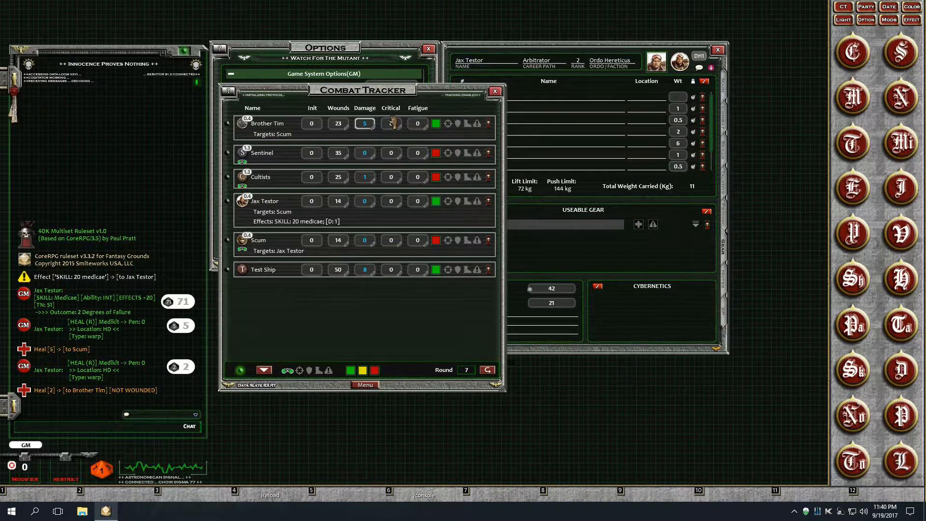
pyautogui.write('5')
pyautogui.moveTo(638, 225); pyautogui.dragTo(336, 239)
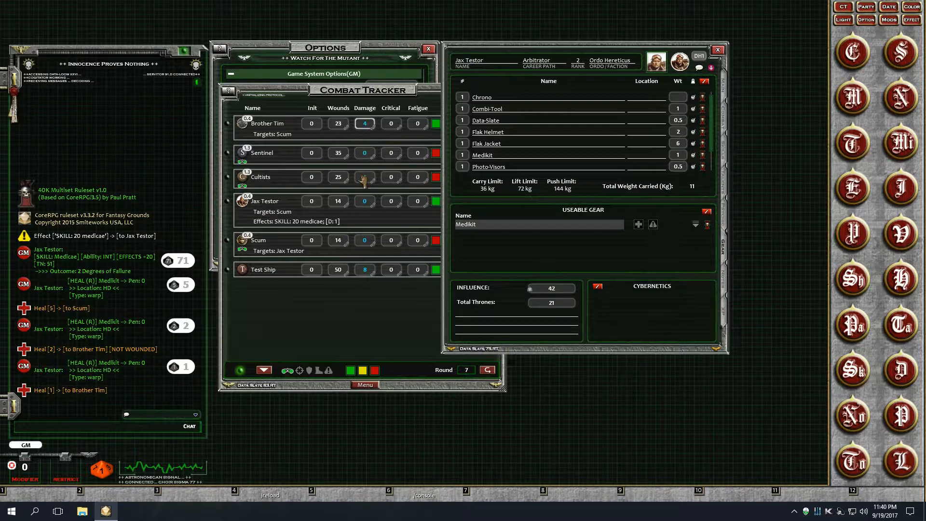
pyautogui.scroll(1, 363, 181)
pyautogui.click(411, 98)
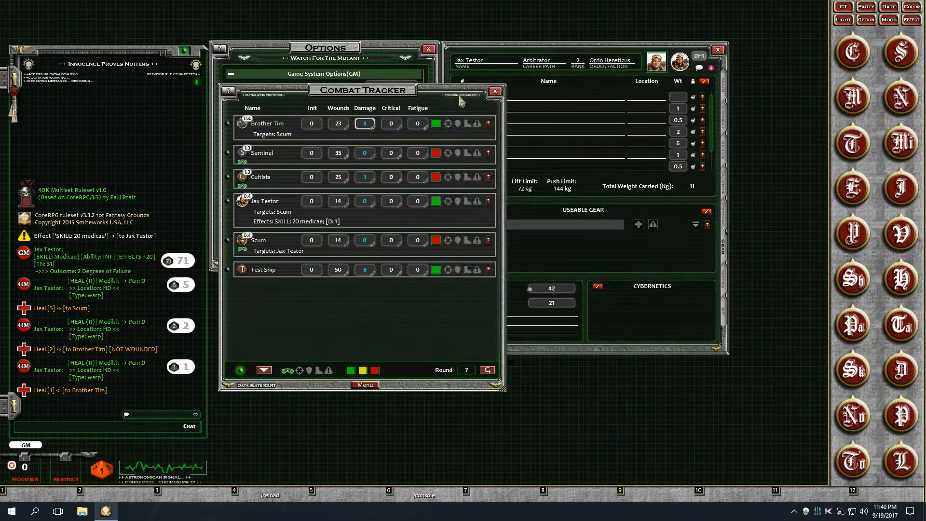
pyautogui.click(495, 92)
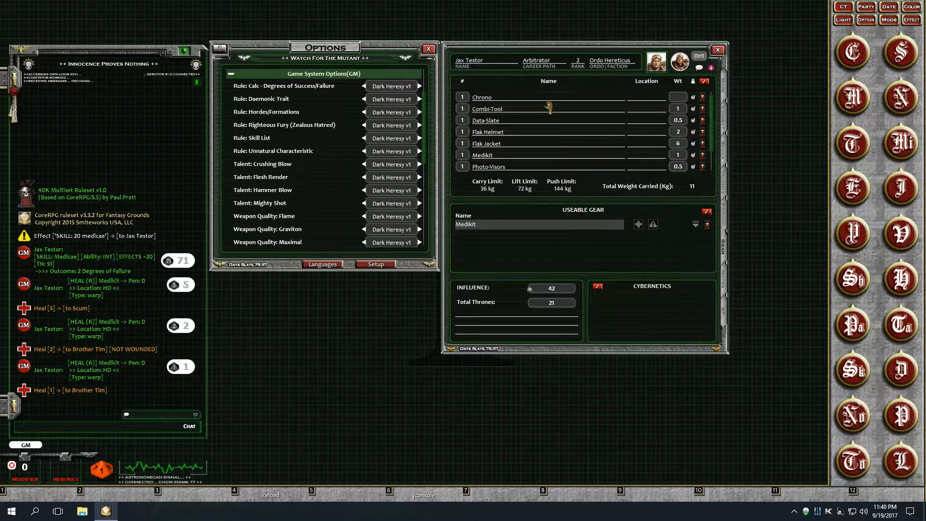
# - Try twice to open the Combi-Tool's linked record, declining to load the Dark Heresy Basic Rules module
pyautogui.click(702, 110)
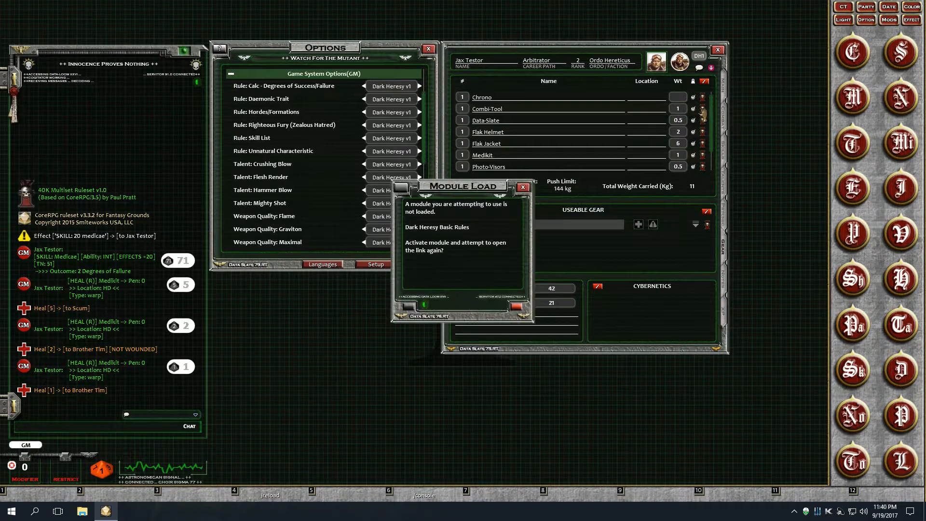
pyautogui.click(527, 194)
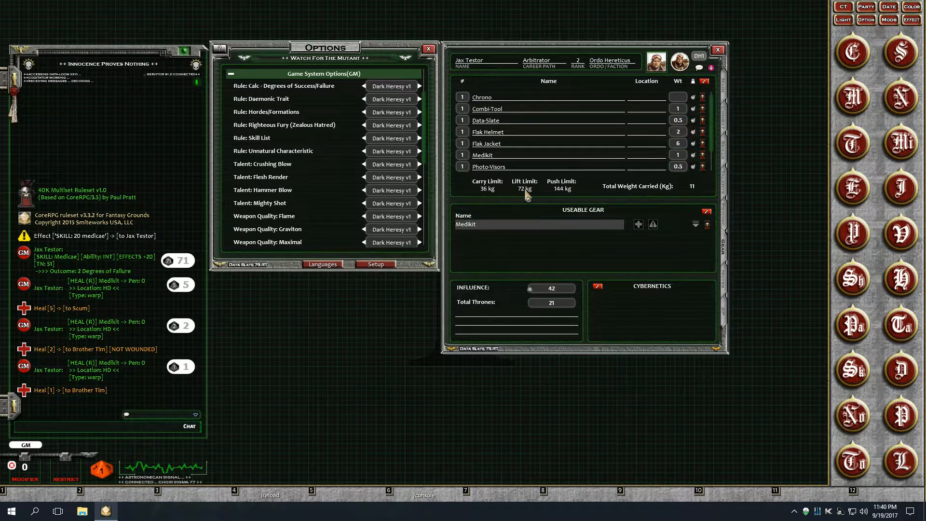
pyautogui.click(702, 111)
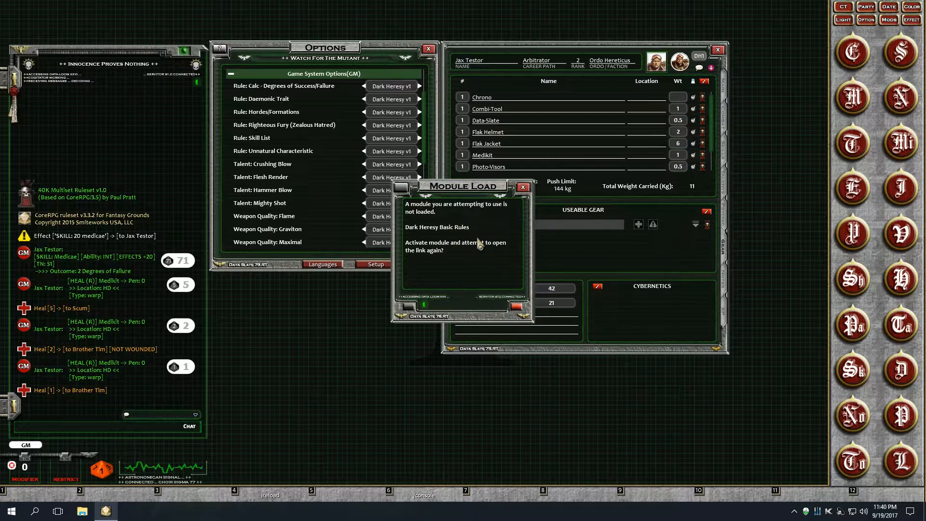
pyautogui.click(523, 188)
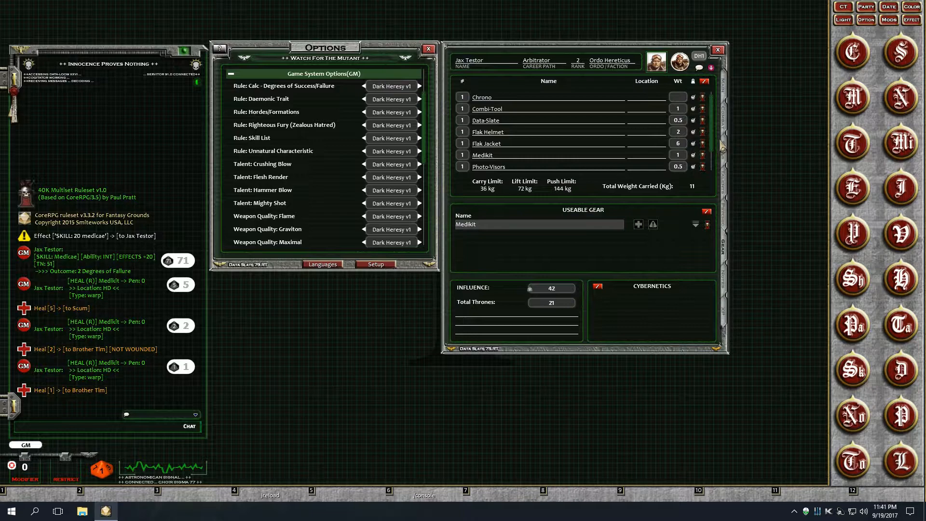
# - Try to open the Flak Helmet's linked record without loading its module, and view and close the Medikit's record
pyautogui.click(703, 132)
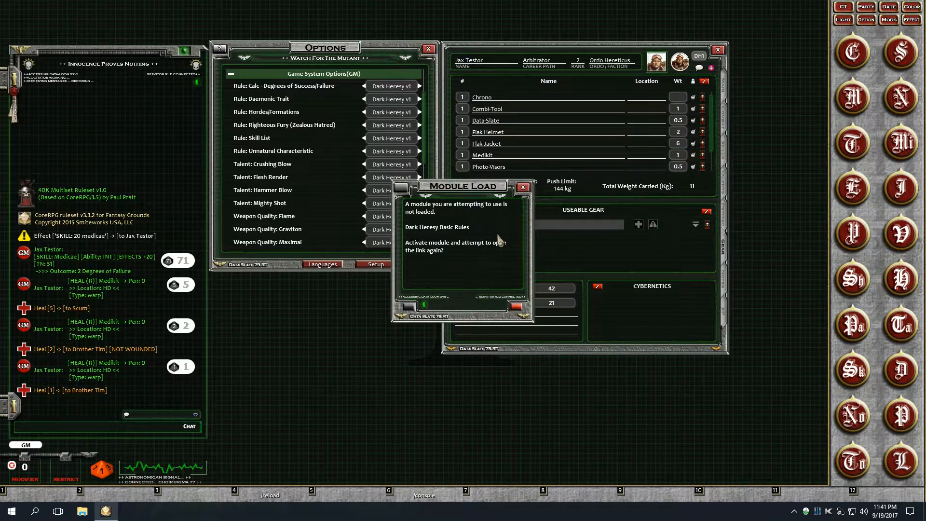
pyautogui.click(523, 187)
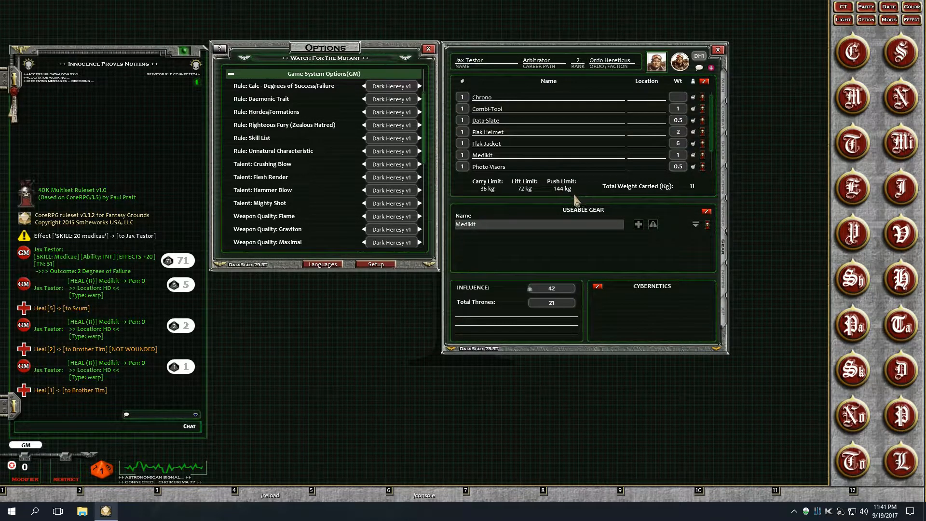
pyautogui.click(707, 225)
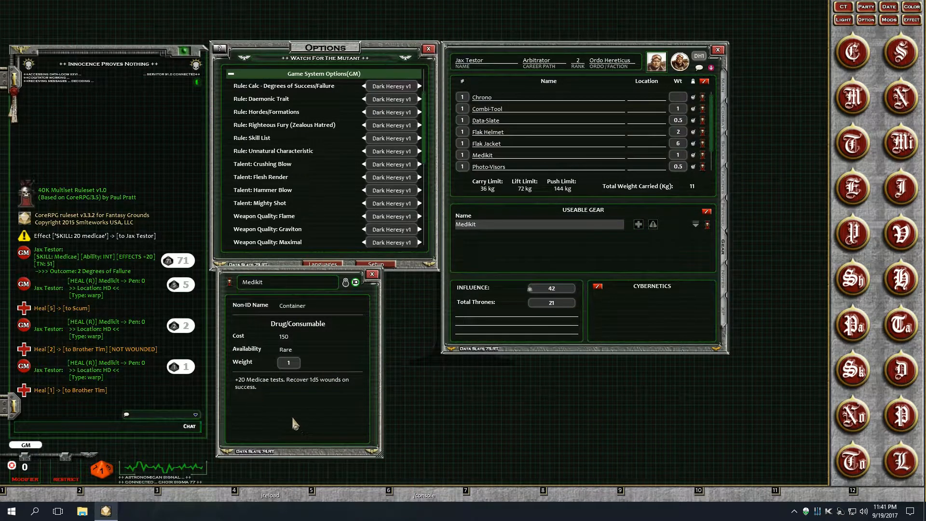
pyautogui.click(372, 274)
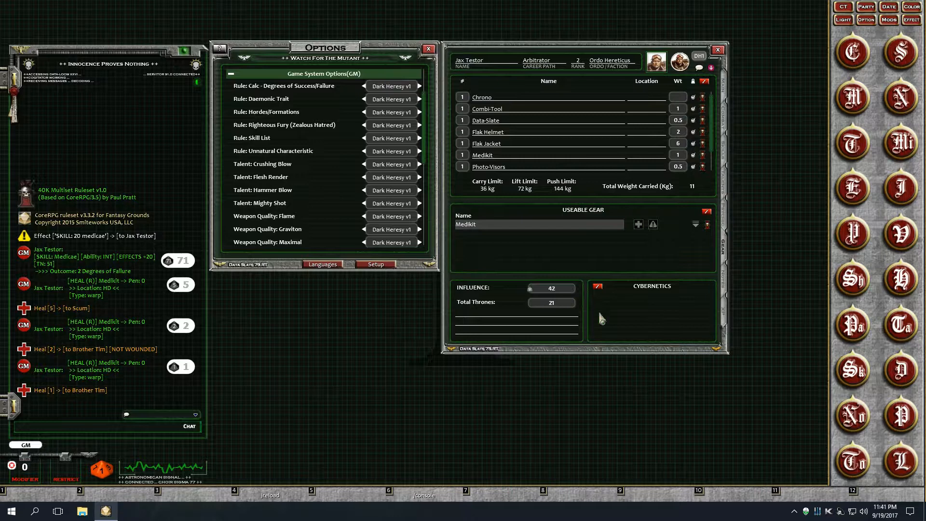
# - Add three blank entries to the Arbitrator's talents and open the campaign's Talents list
pyautogui.click(727, 194)
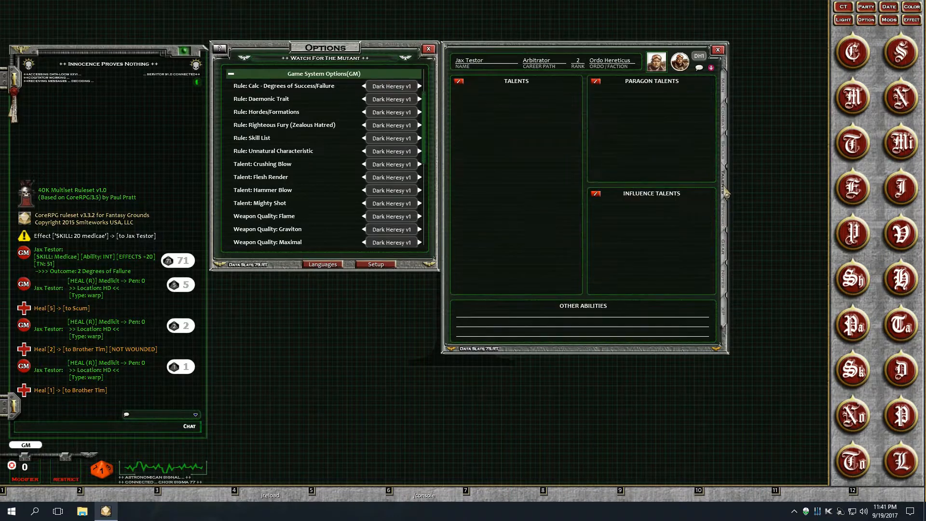
pyautogui.click(459, 81)
pyautogui.click(459, 82)
pyautogui.click(458, 82)
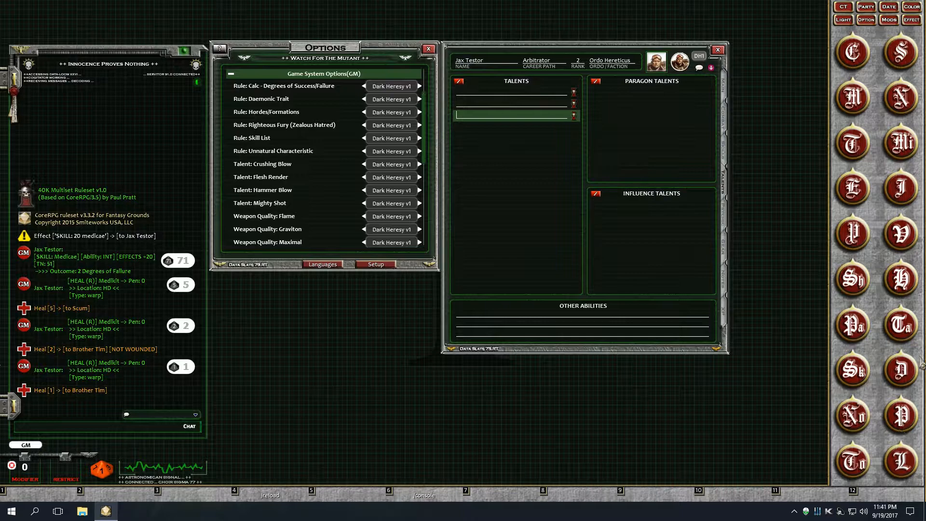
pyautogui.click(916, 327)
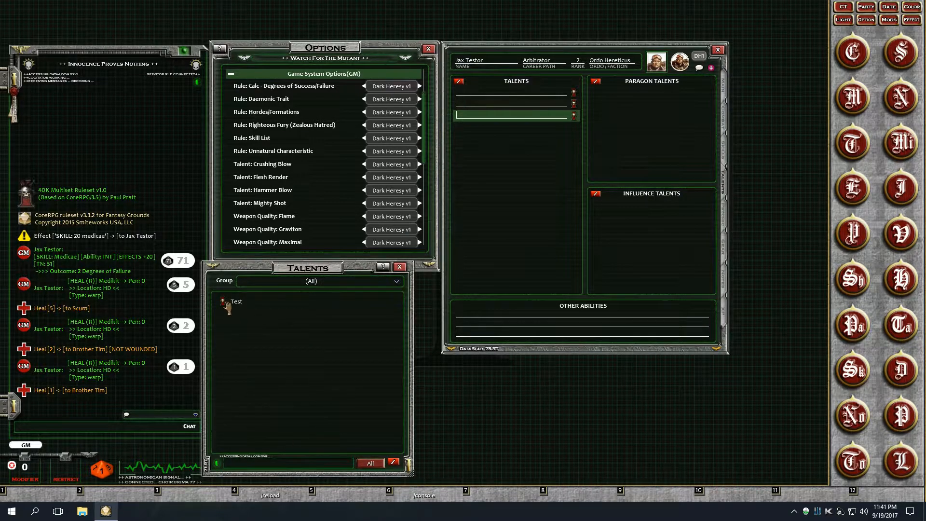
# - Add the Test talent to the Arbitrator's talents, close the Talents list and view the character's skills
pyautogui.moveTo(227, 306); pyautogui.dragTo(476, 175)
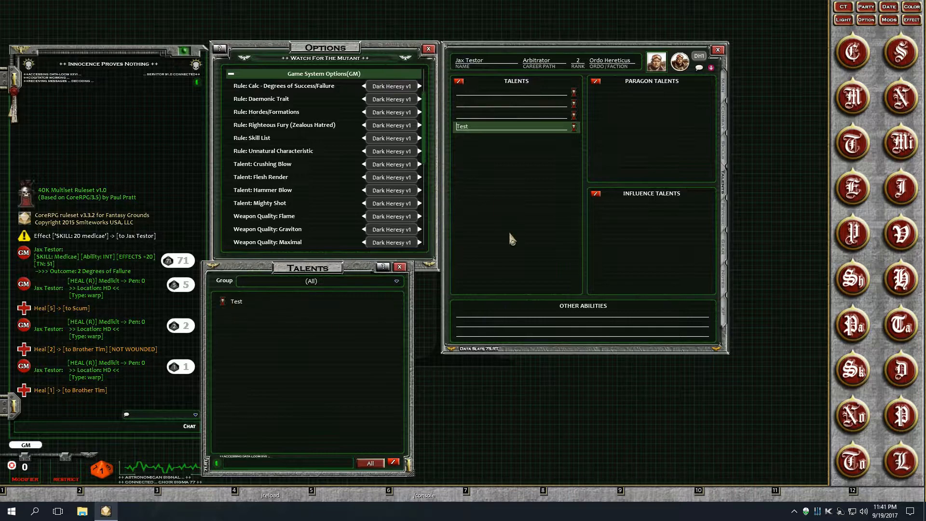
pyautogui.click(399, 268)
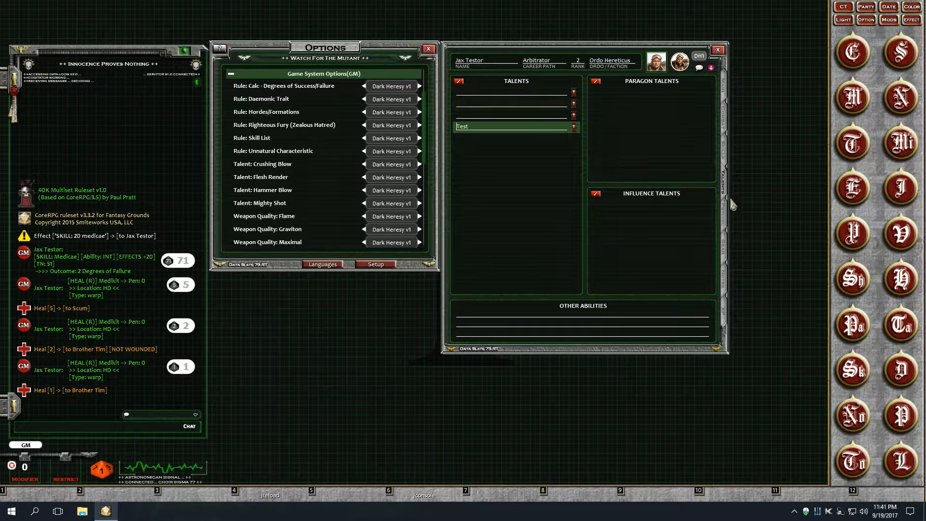
pyautogui.click(729, 151)
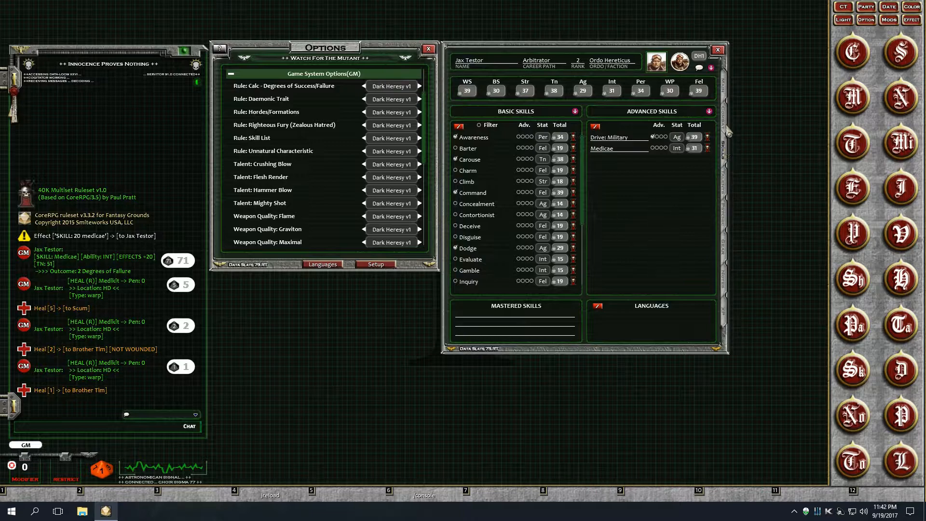
# - From the campaign's Data list, add Test to the Arbitrator's malignancies and Hive to both the home world and traits sections
pyautogui.click(723, 93)
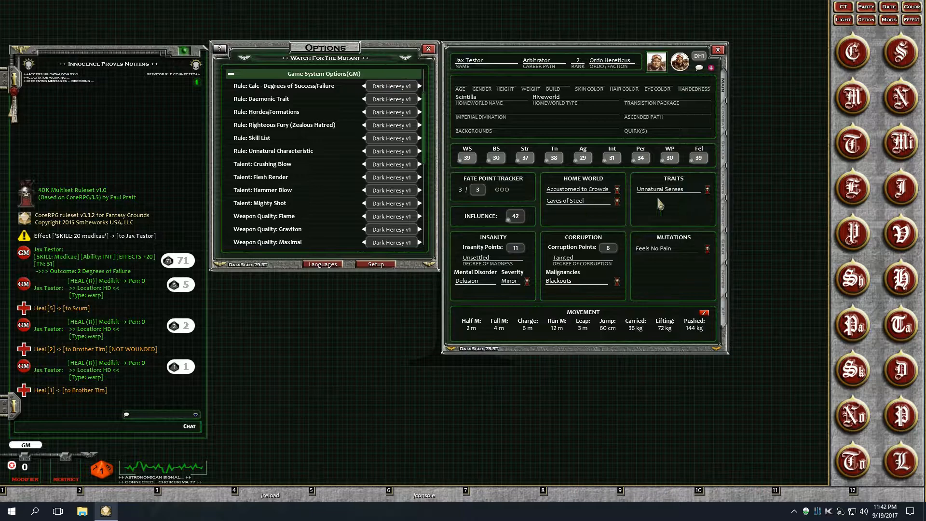
pyautogui.click(900, 370)
pyautogui.moveTo(734, 335); pyautogui.dragTo(317, 287)
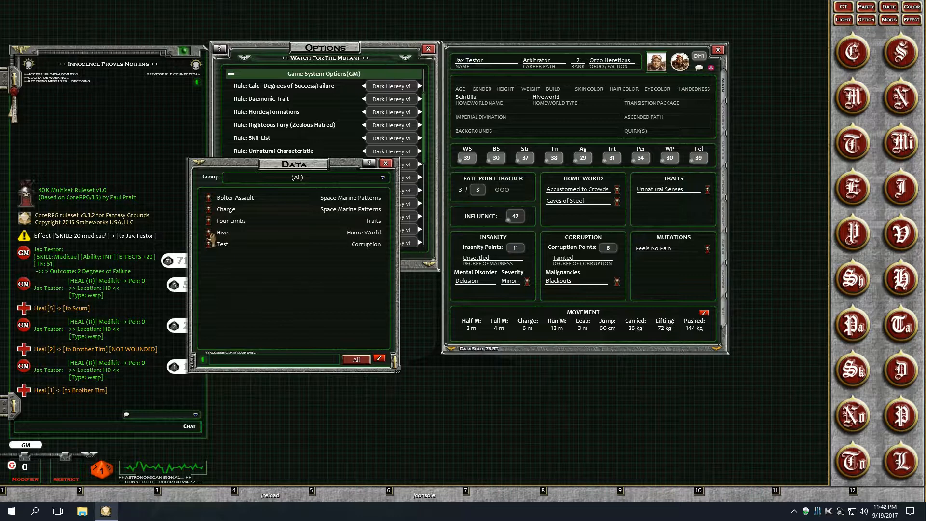
pyautogui.moveTo(216, 249); pyautogui.dragTo(589, 294)
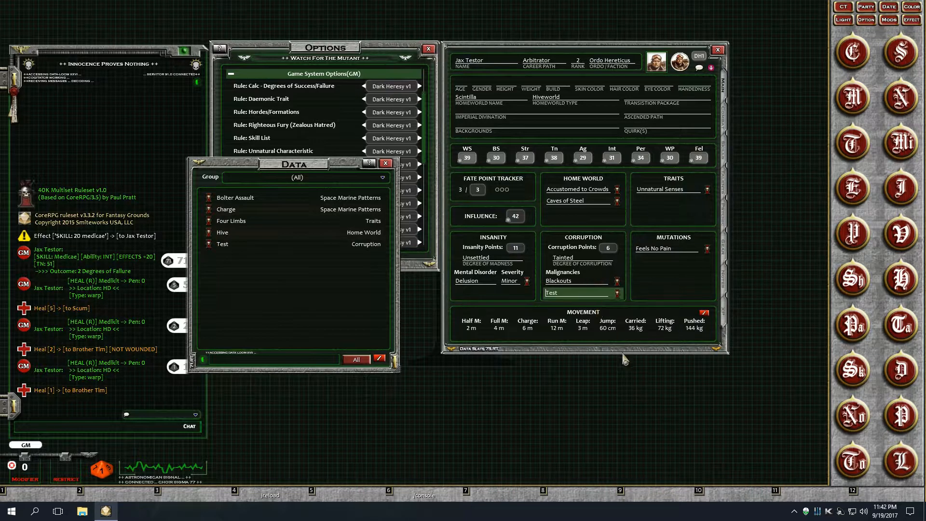
pyautogui.moveTo(209, 247); pyautogui.dragTo(590, 218)
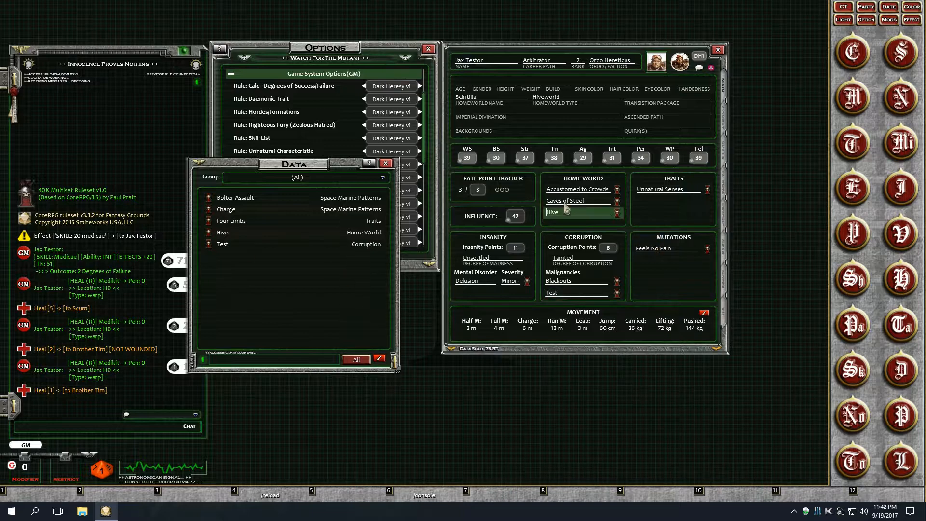
pyautogui.moveTo(208, 232); pyautogui.dragTo(646, 212)
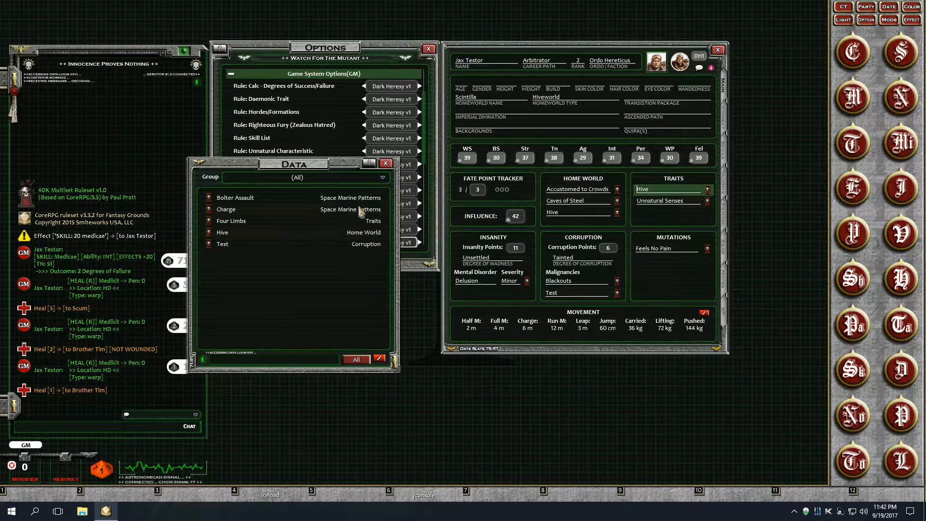
# - Filter the Data list by the Space Marine Patterns group and by the Home World group, and close it
pyautogui.click(384, 179)
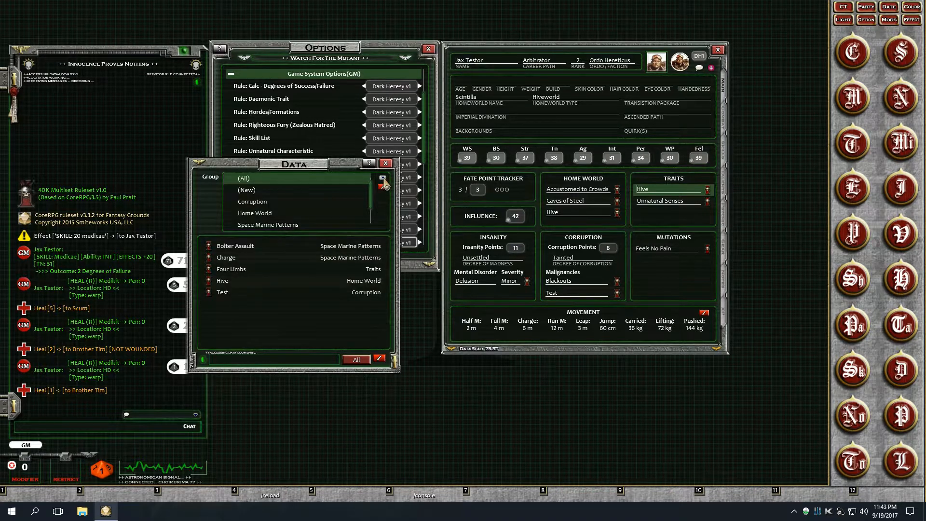
pyautogui.click(384, 180)
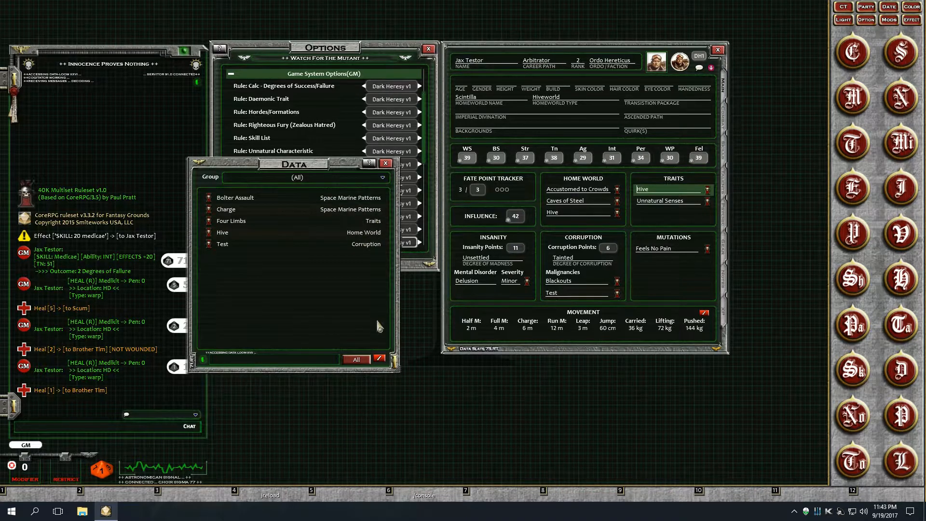
pyautogui.click(364, 208)
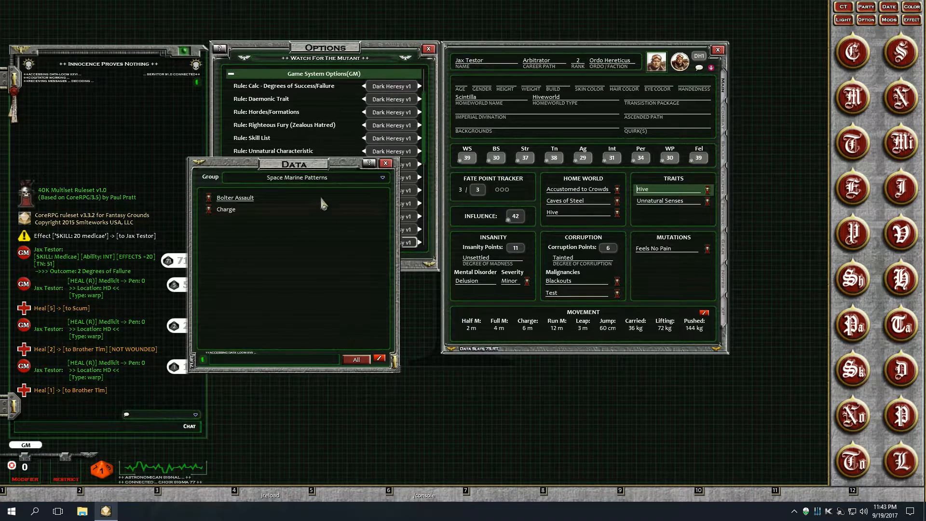
pyautogui.click(384, 179)
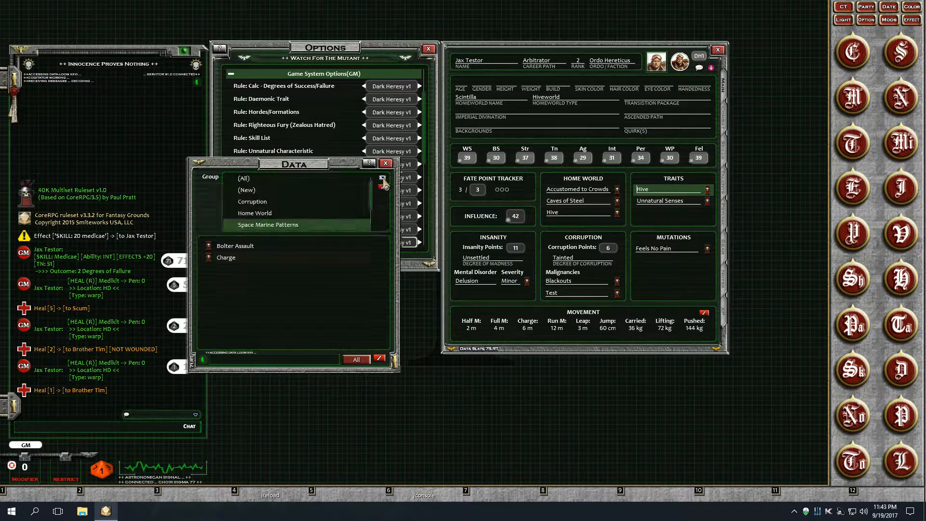
pyautogui.click(272, 218)
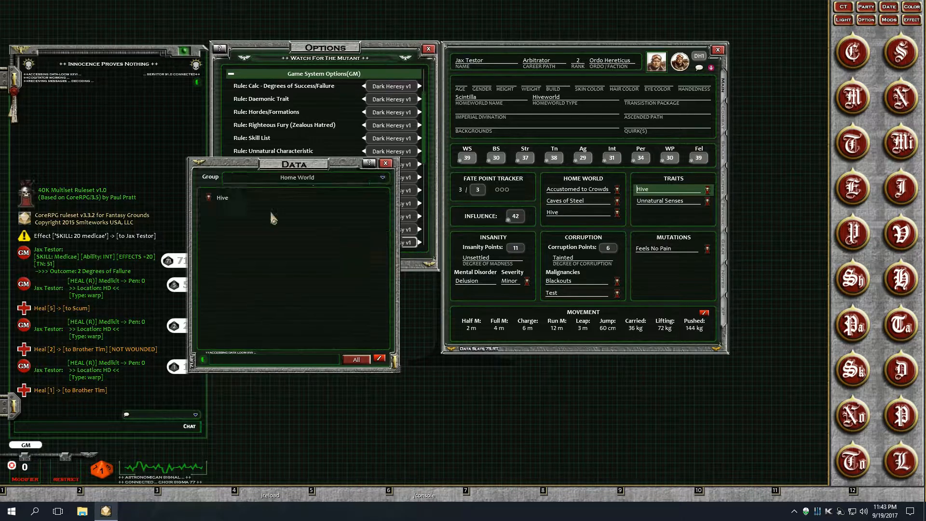
pyautogui.click(386, 164)
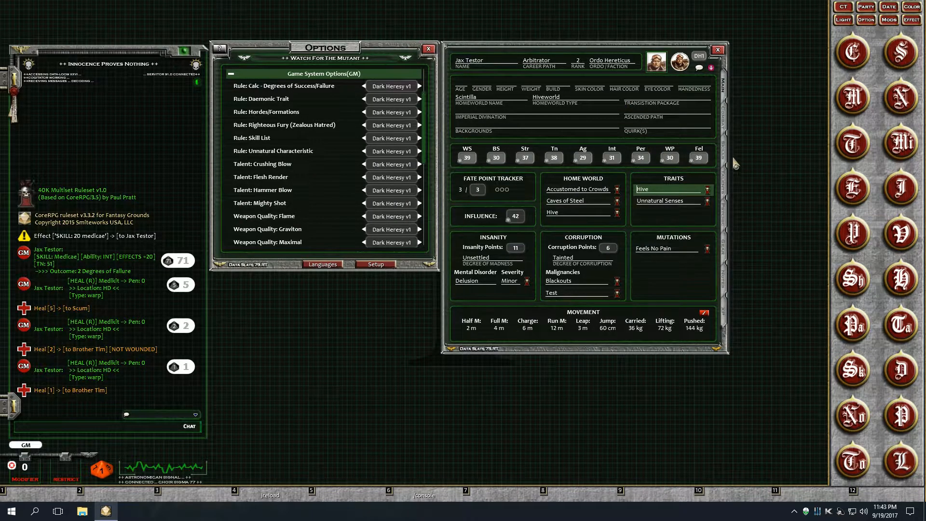
# - View the Hand Cannon's weapon details from the combat page, and expand and collapse its mods and fire selector settings
pyautogui.click(728, 129)
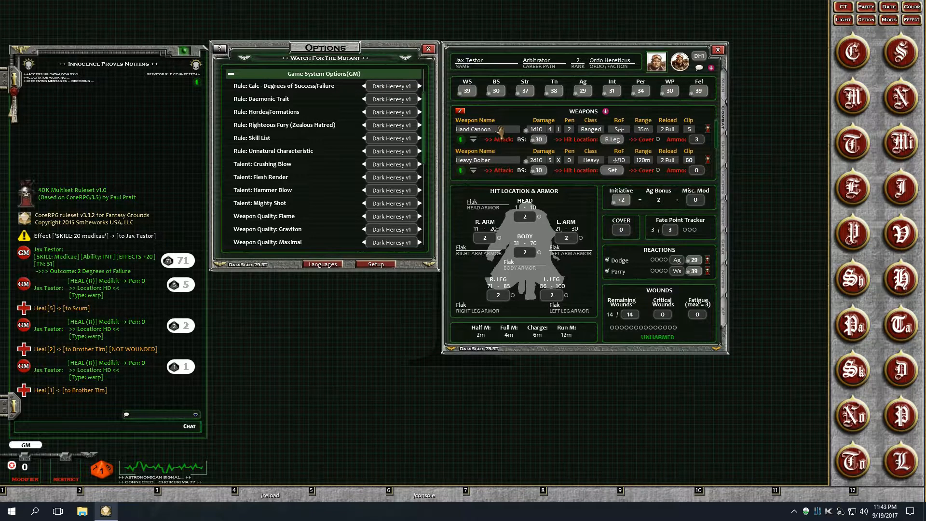
pyautogui.click(461, 140)
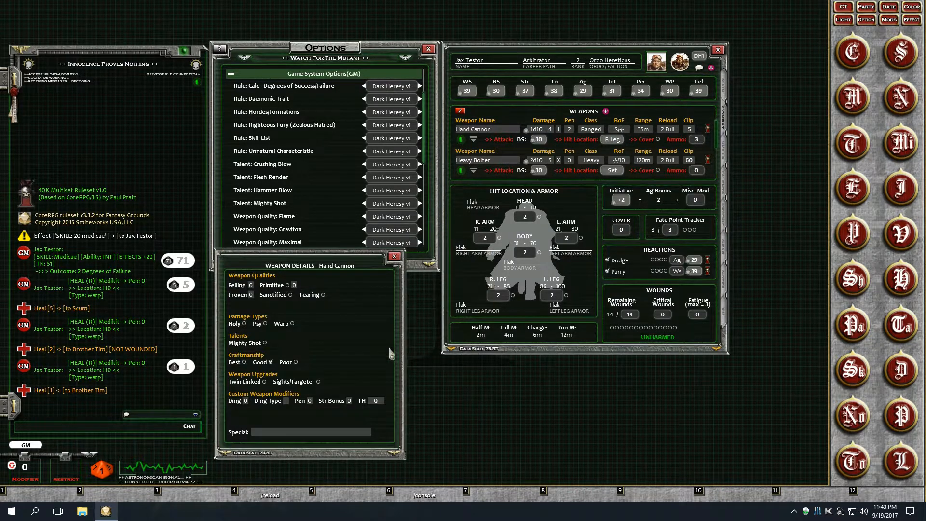
pyautogui.moveTo(362, 301); pyautogui.dragTo(383, 305)
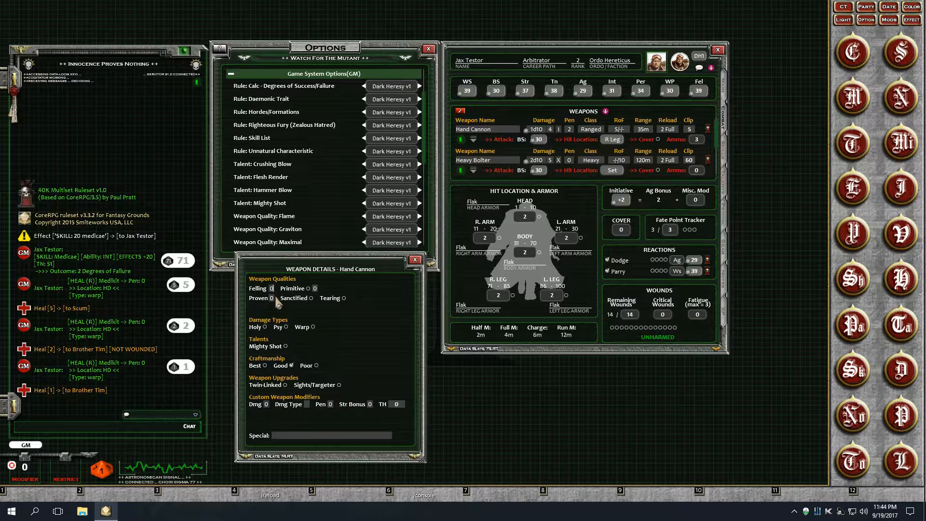
pyautogui.click(344, 299)
pyautogui.click(474, 140)
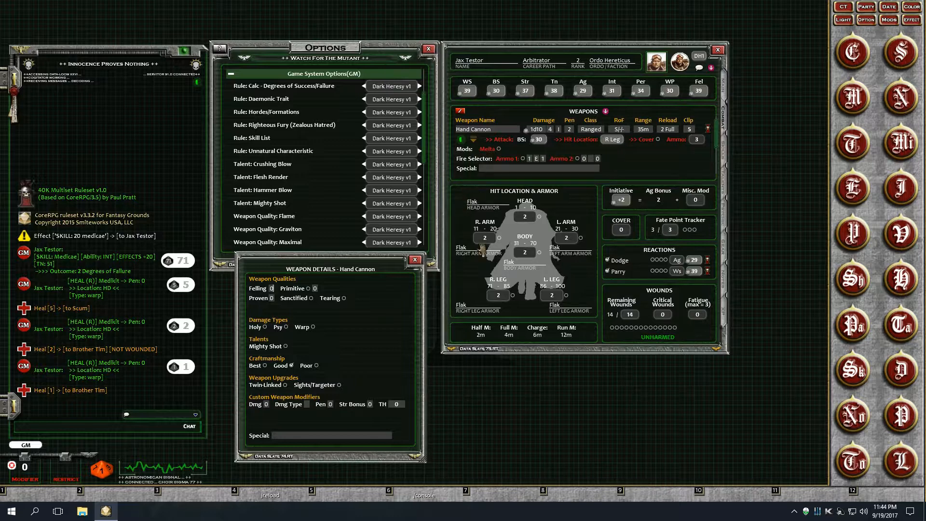
pyautogui.click(474, 141)
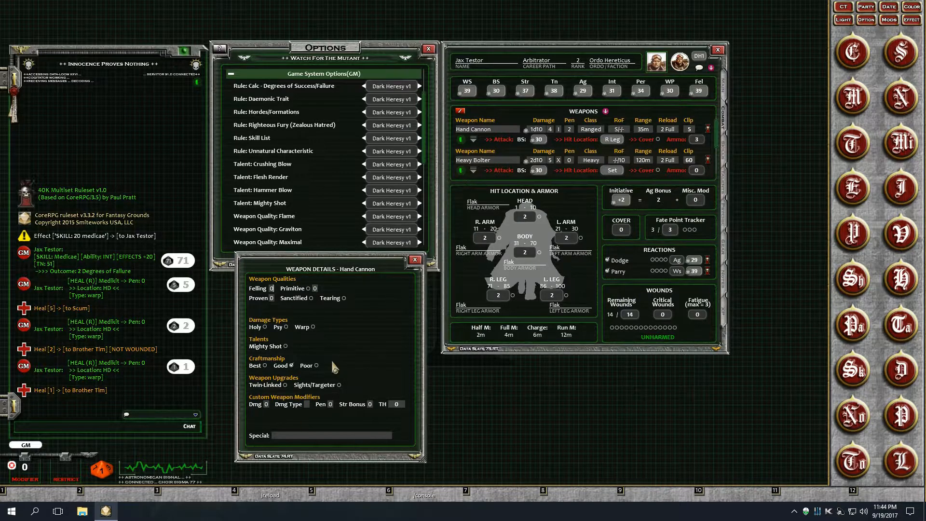
# - Enter Blast(2) as the Hand Cannon's special quality and close its weapon details
pyautogui.moveTo(338, 352); pyautogui.dragTo(574, 357)
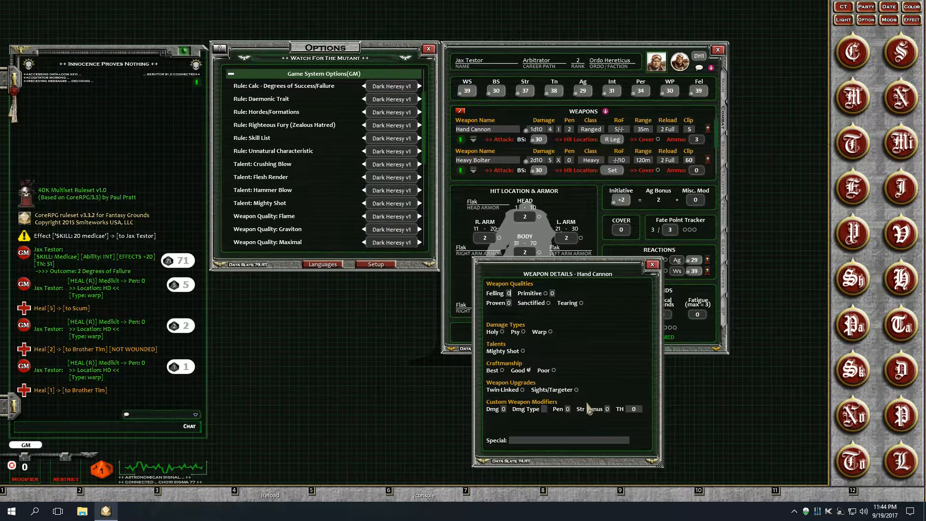
pyautogui.click(523, 352)
pyautogui.press('shift')
pyautogui.write('Blast (2)')
pyautogui.click(653, 265)
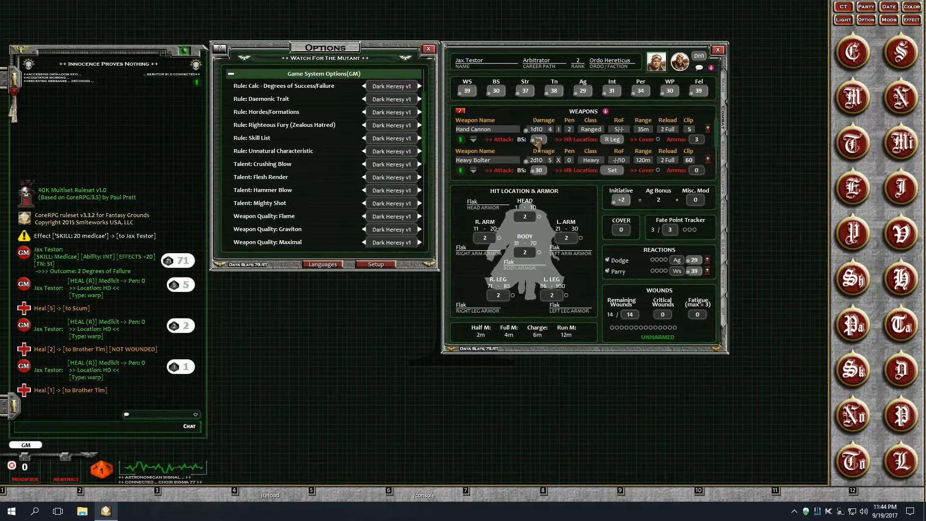
# - Clear the chat log and roll a Hand Cannon attack with the Blast(2) quality
pyautogui.rightClick(150, 161)
pyautogui.click(113, 167)
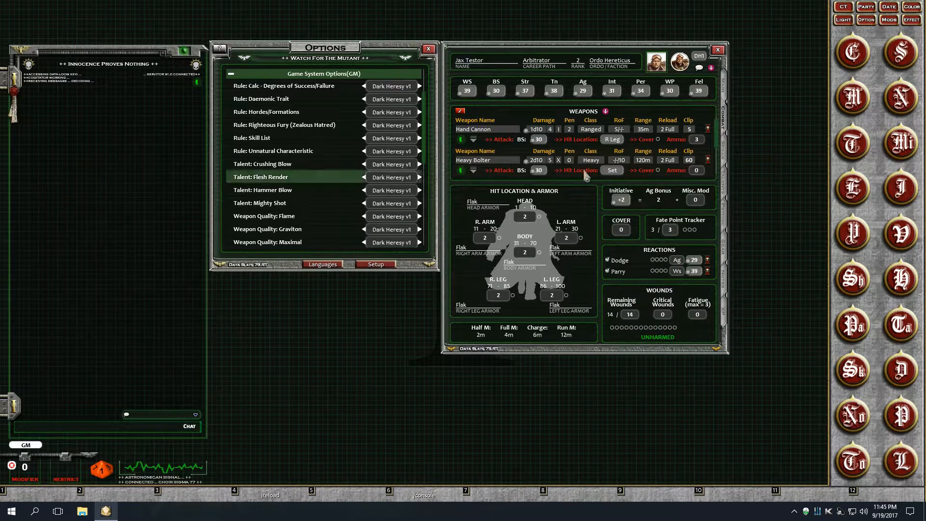
pyautogui.doubleClick(539, 140)
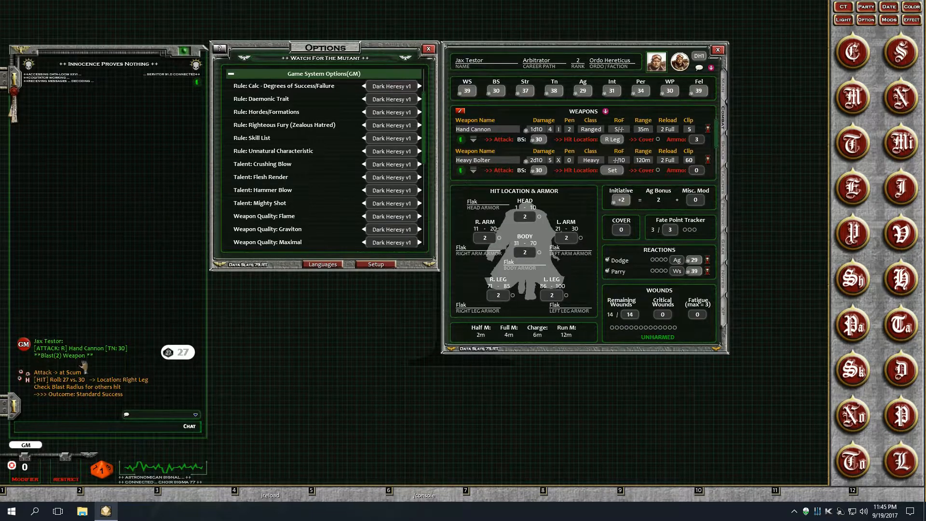
# - Change the Hand Cannon's special quality to Blast (2) with a space, and roll its attack again
pyautogui.click(461, 139)
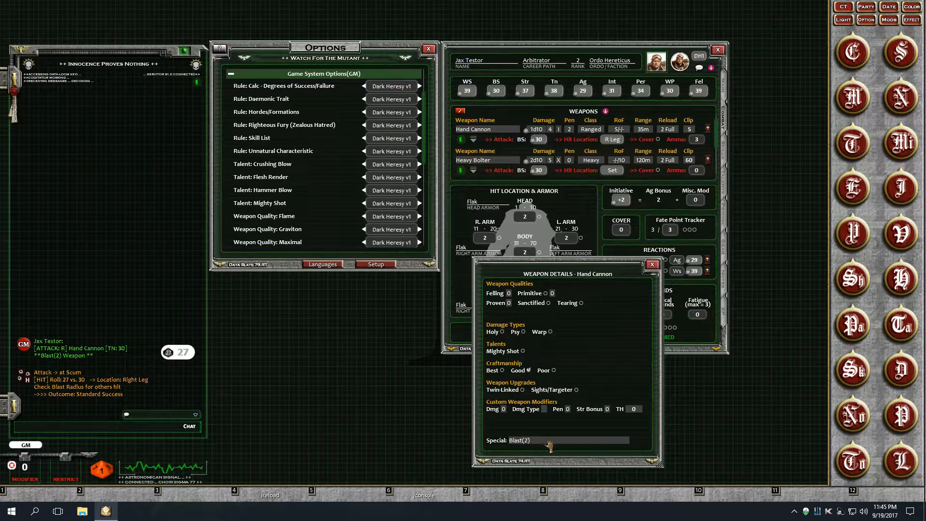
pyautogui.click(523, 440)
pyautogui.click(652, 264)
pyautogui.doubleClick(539, 139)
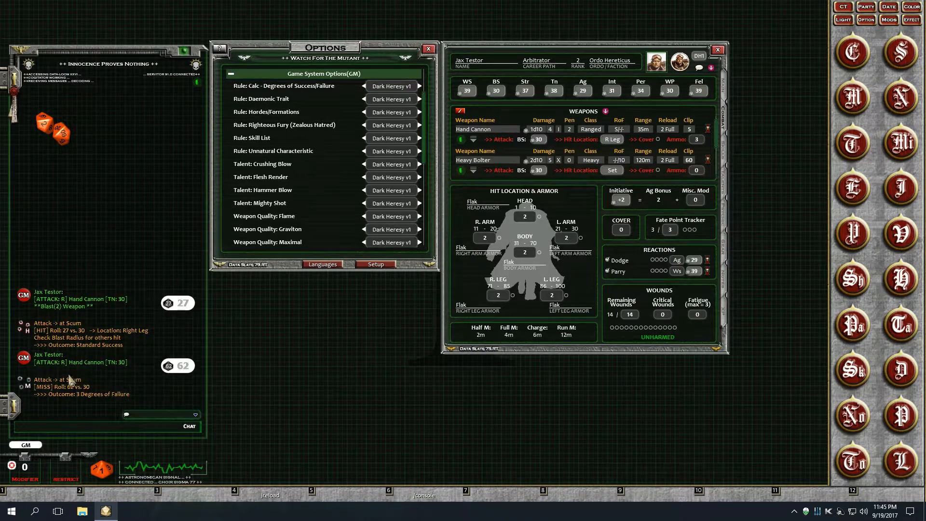
# - Clear the Hand Cannon's special quality text and close its weapon details
pyautogui.click(461, 140)
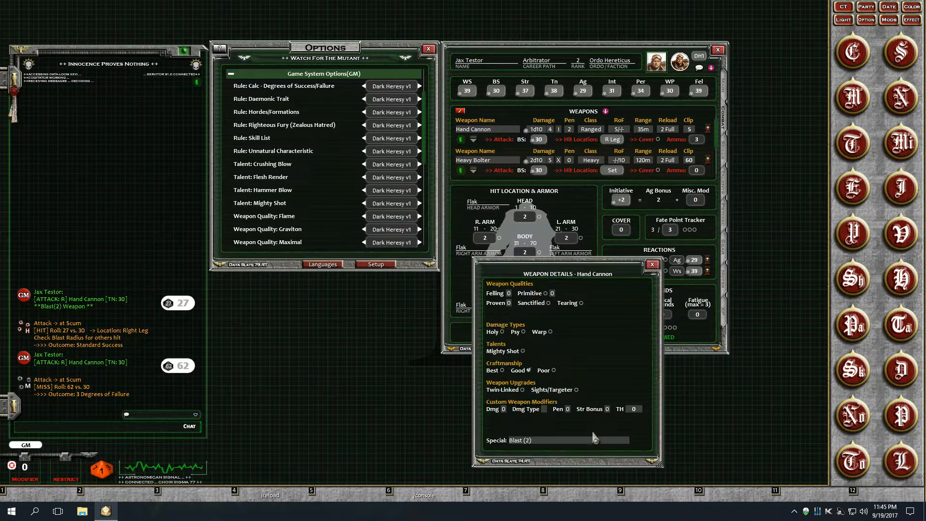
pyautogui.click(526, 440)
pyautogui.press('BackSpace')
pyautogui.moveTo(543, 441); pyautogui.dragTo(483, 446)
pyautogui.click(652, 265)
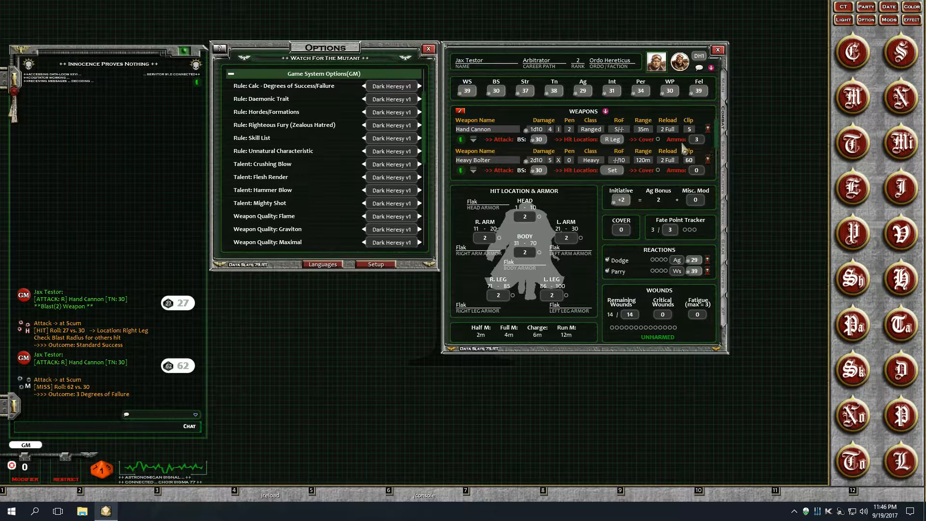
# - With the Hand Cannon's weapon details open, set the Weapon Quality: Tainted game system option to Black Crusade
pyautogui.click(465, 141)
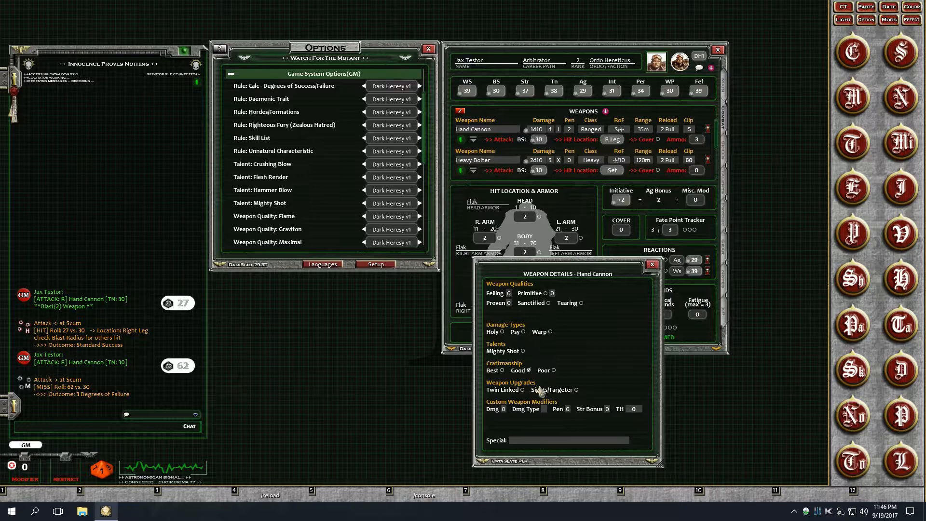
pyautogui.click(577, 390)
pyautogui.scroll(-3, 380, 203)
pyautogui.scroll(-3, 380, 203)
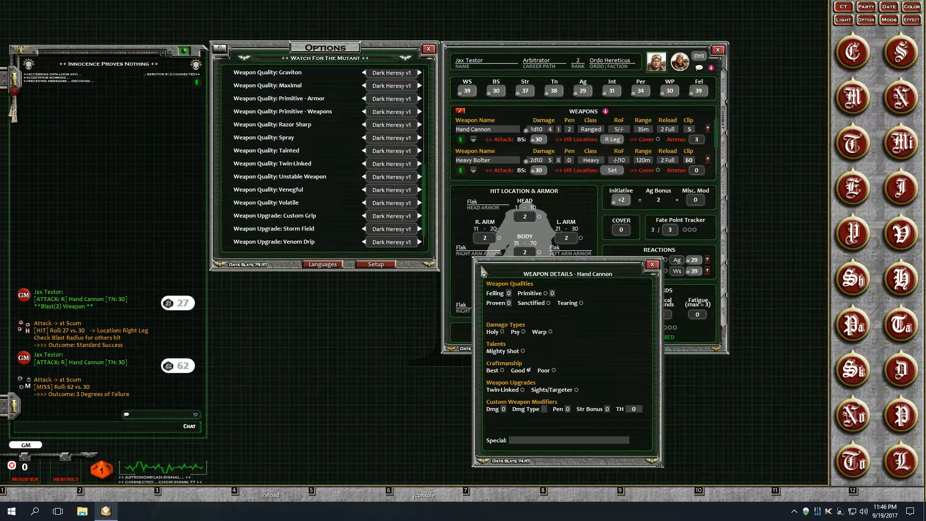
pyautogui.click(399, 152)
pyautogui.click(399, 152)
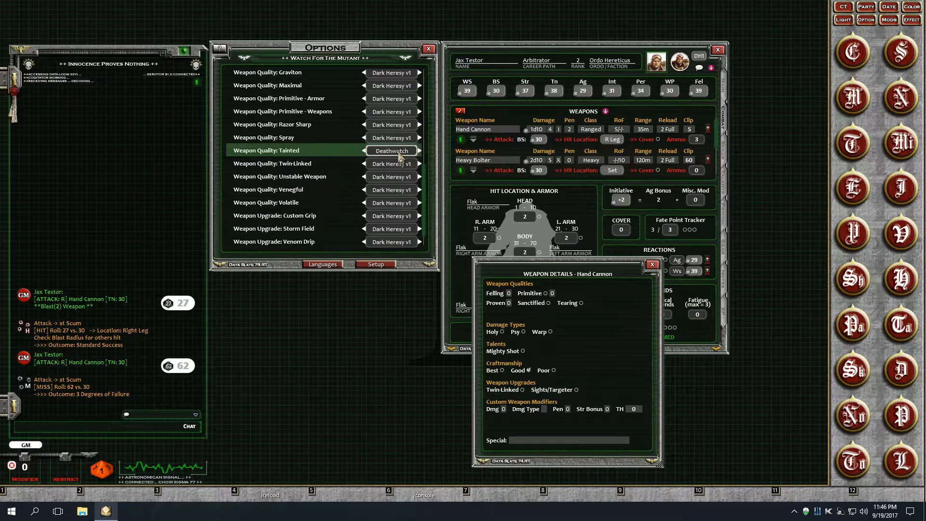
pyautogui.click(398, 152)
# - Reopen the Hand Cannon's weapon details to check for the Tainted quality, and close them
pyautogui.click(653, 264)
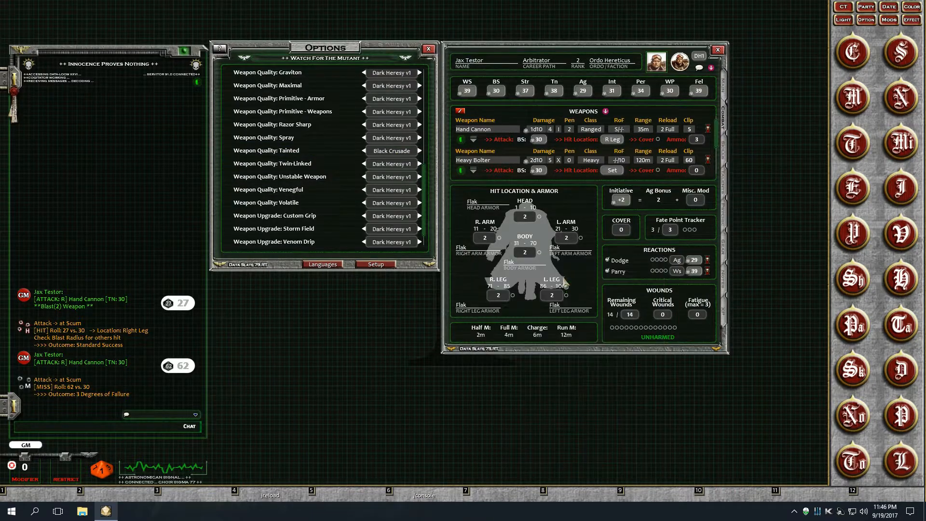
pyautogui.click(462, 140)
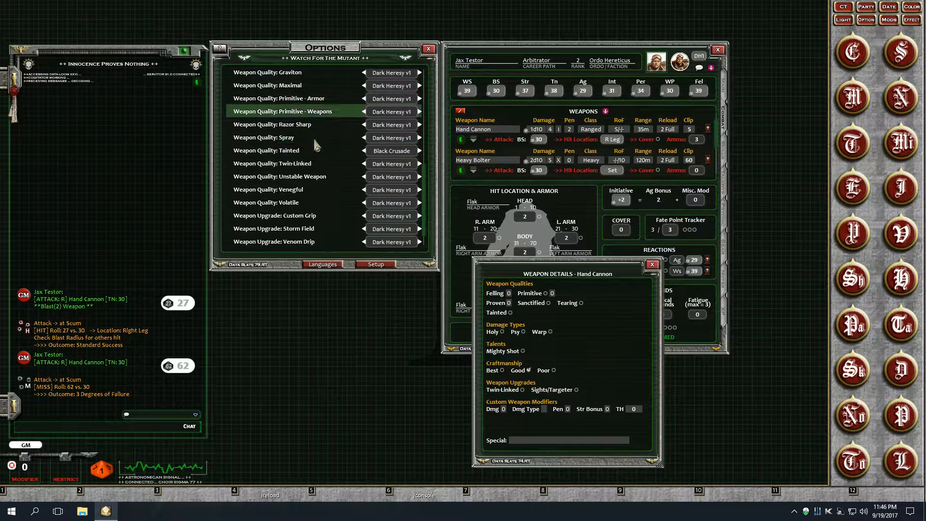
pyautogui.click(478, 144)
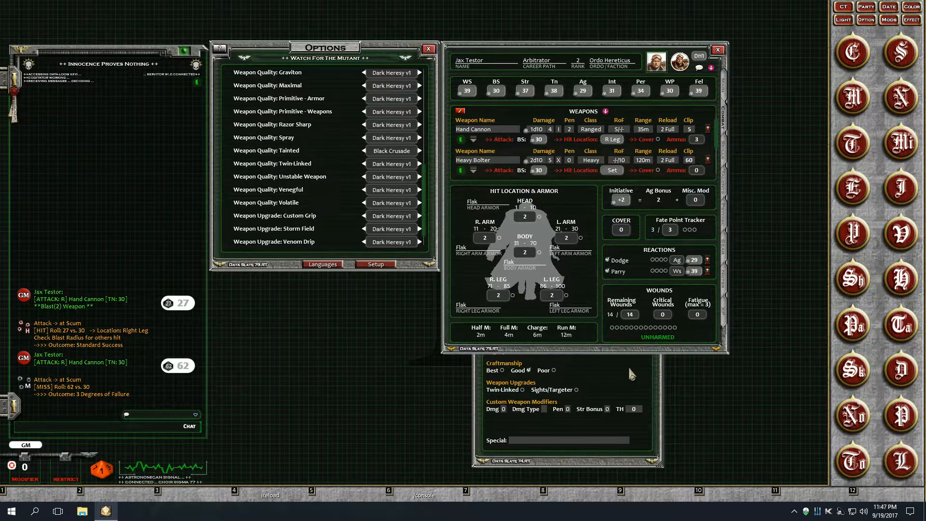
pyautogui.click(604, 372)
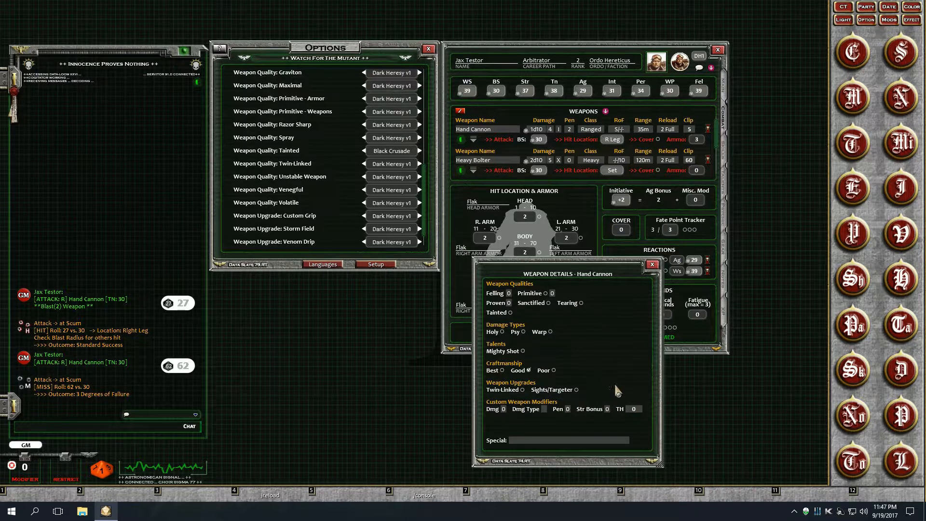
pyautogui.click(652, 265)
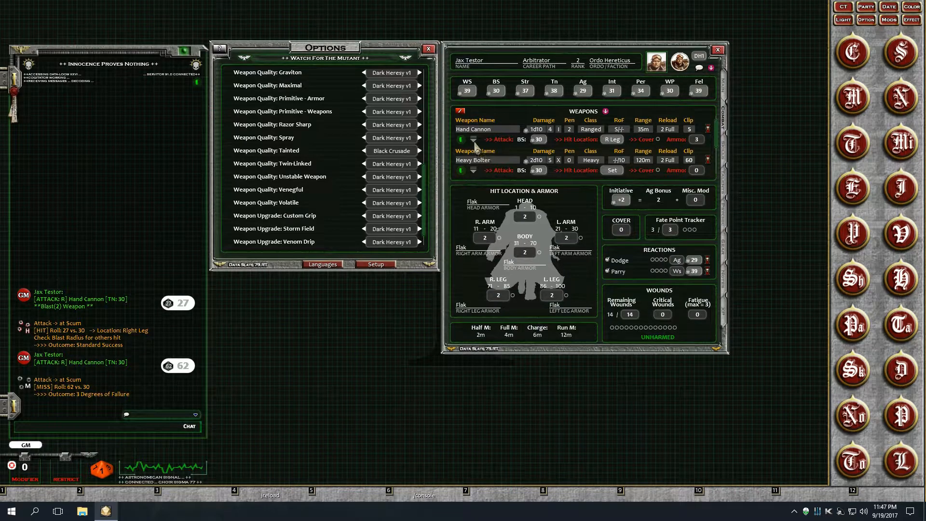
# - Expand the Hand Cannon's mods and, with the chat cleared, roll its damage without and with the Melta mod
pyautogui.click(474, 141)
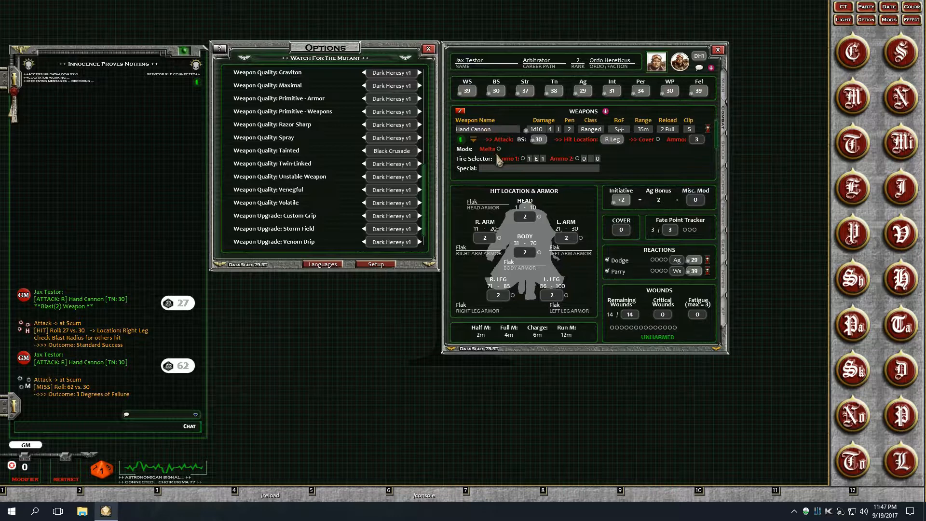
pyautogui.moveTo(501, 158)
pyautogui.rightClick(131, 197)
pyautogui.click(107, 192)
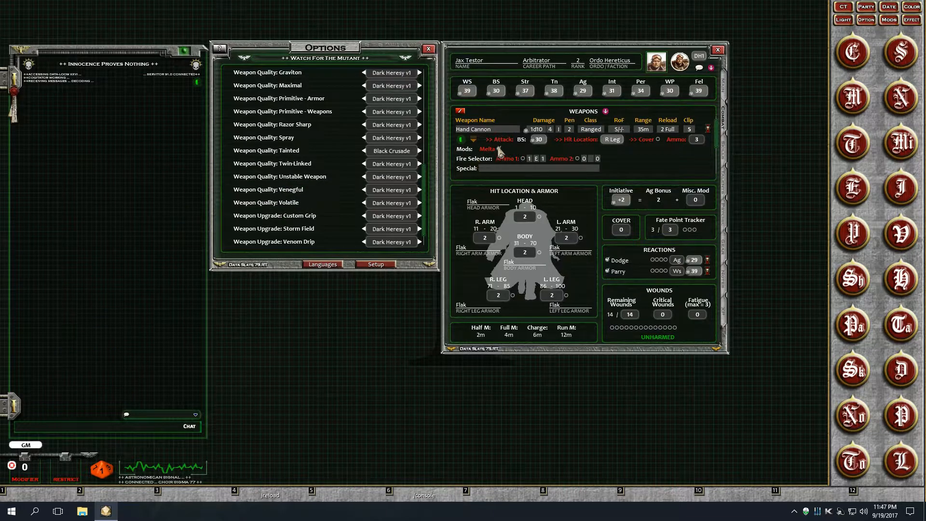
pyautogui.moveTo(537, 130); pyautogui.dragTo(63, 159)
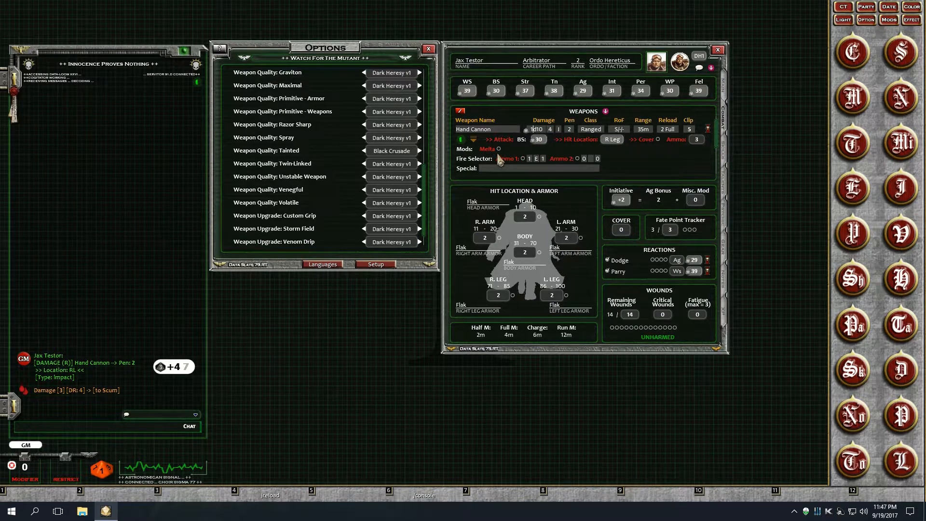
pyautogui.moveTo(537, 129); pyautogui.dragTo(164, 154)
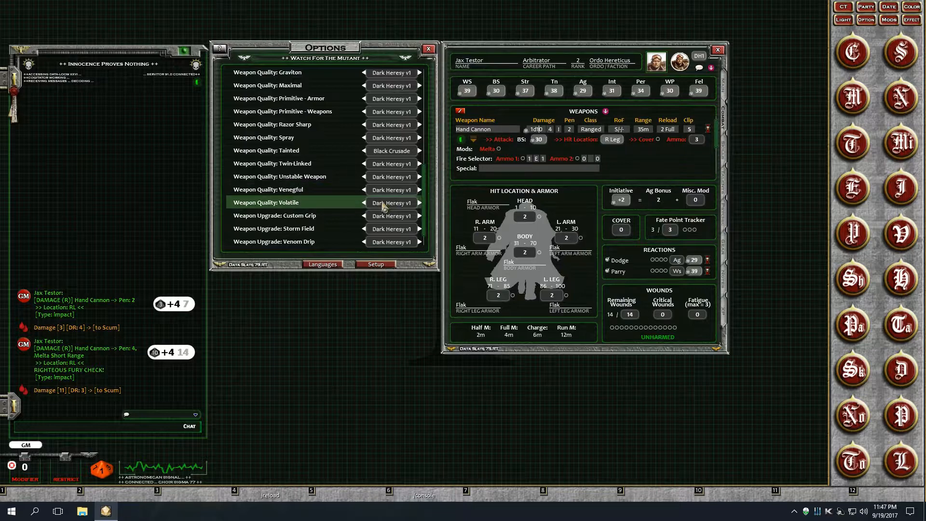
# - Set the Weapon Quality: Maximal game system option to Deathwatch
pyautogui.scroll(1, 384, 192)
pyautogui.scroll(1, 384, 192)
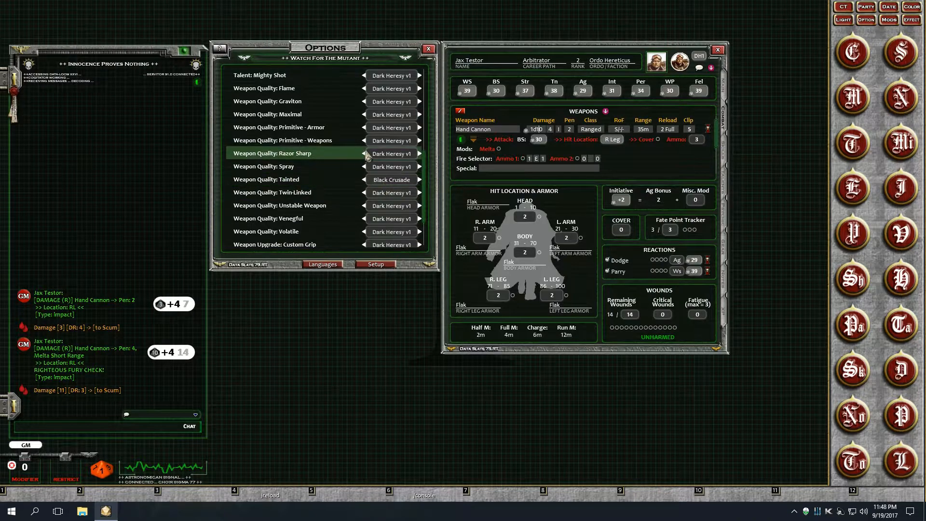
pyautogui.click(397, 118)
pyautogui.click(398, 124)
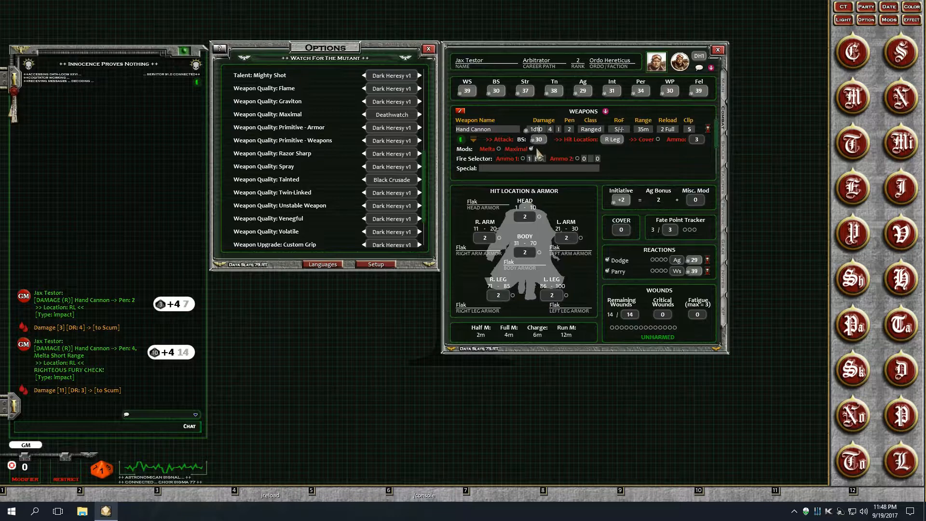
pyautogui.click(892, 23)
pyautogui.click(892, 23)
# - Clear the chat, and roll the Hand Cannon's damage without and with the Ammo 1 fire selector
pyautogui.rightClick(124, 234)
pyautogui.click(98, 236)
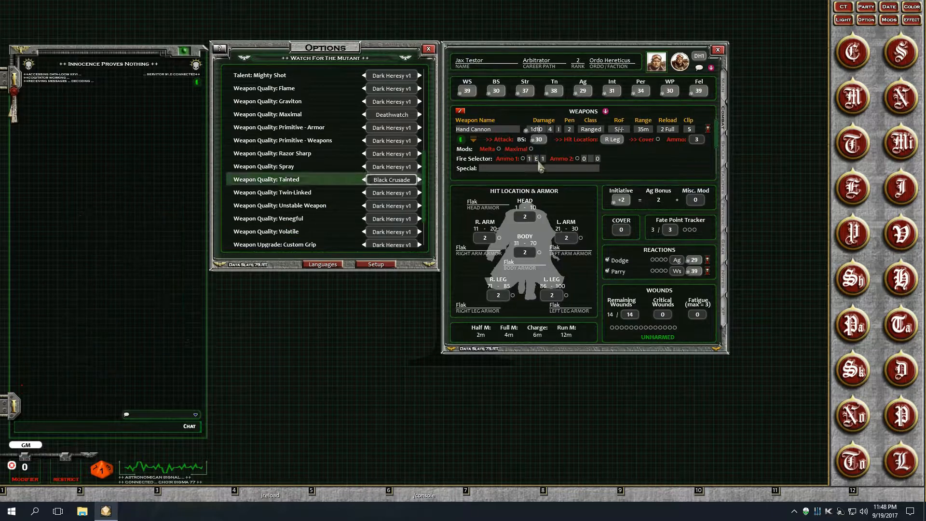
pyautogui.doubleClick(537, 130)
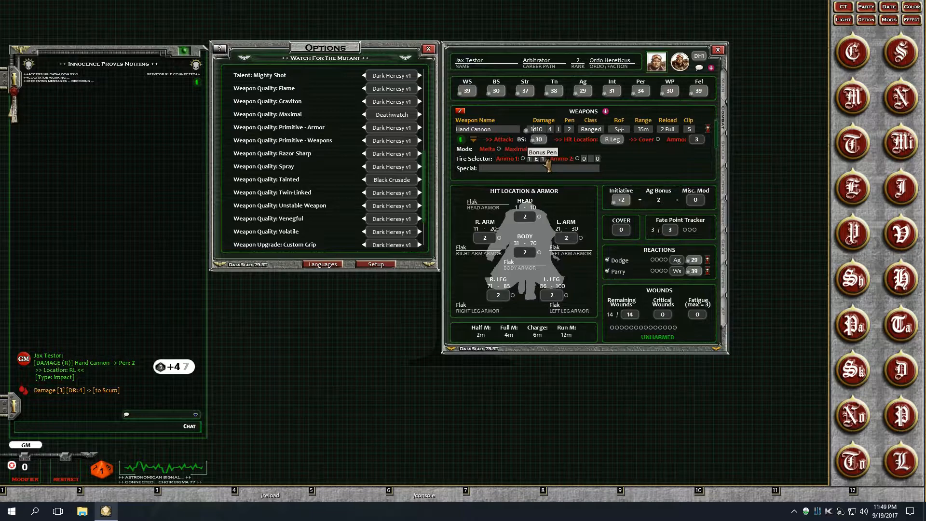
pyautogui.doubleClick(537, 133)
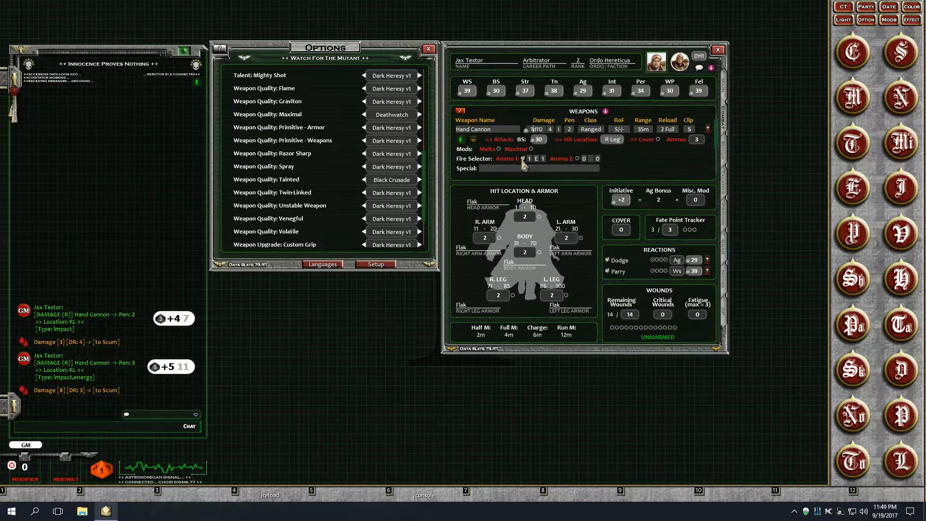
# - View the Hand Cannon's weapon details, close them, and collapse the weapon's mods
pyautogui.click(473, 140)
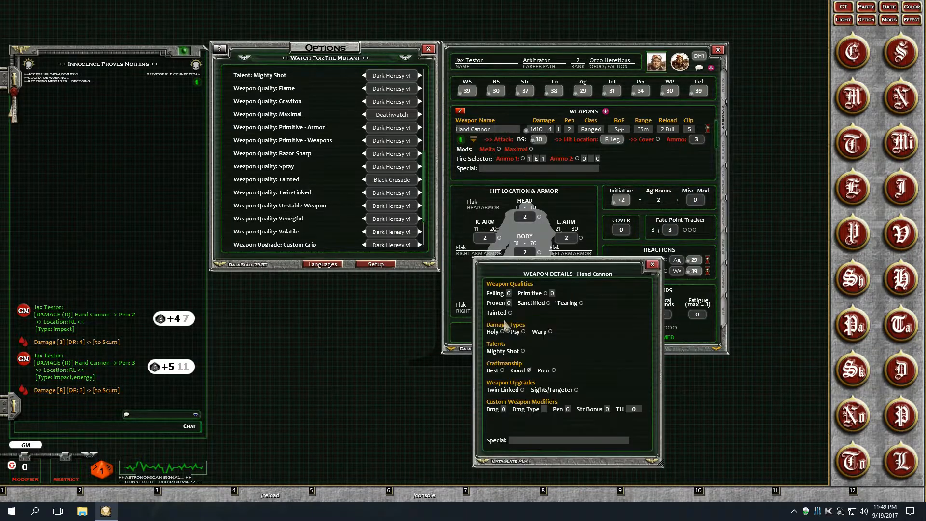
pyautogui.click(652, 264)
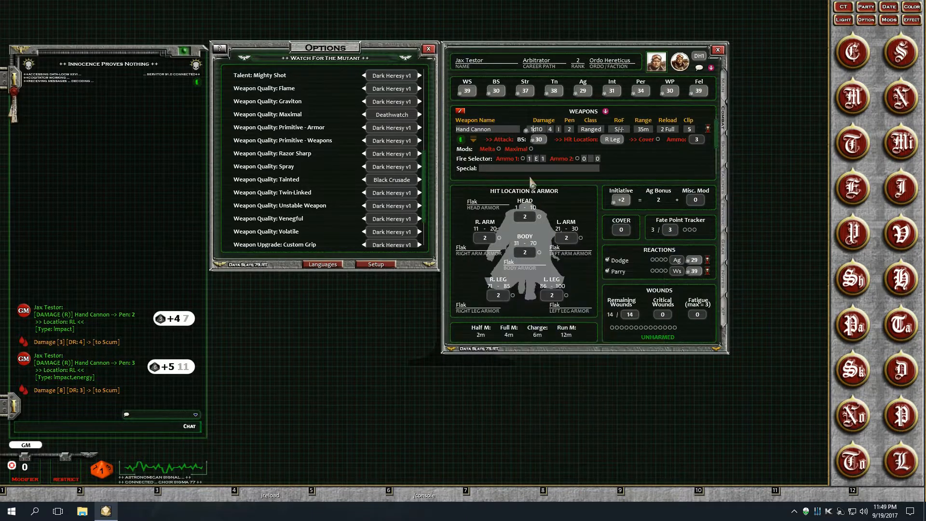
pyautogui.click(475, 140)
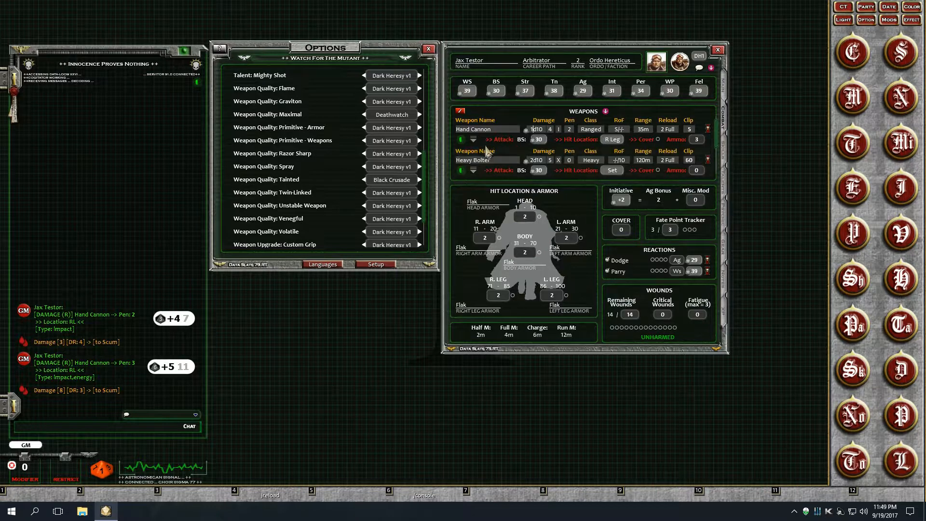
# - Set the Talent: Hammer Blow game system option to Only War, and re-expand the Sword's mods
pyautogui.scroll(-2, 488, 152)
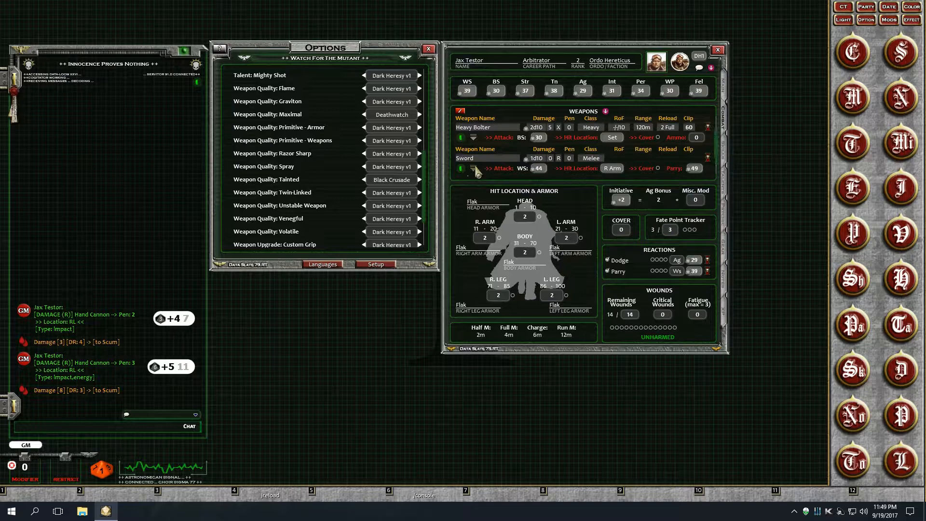
pyautogui.click(474, 169)
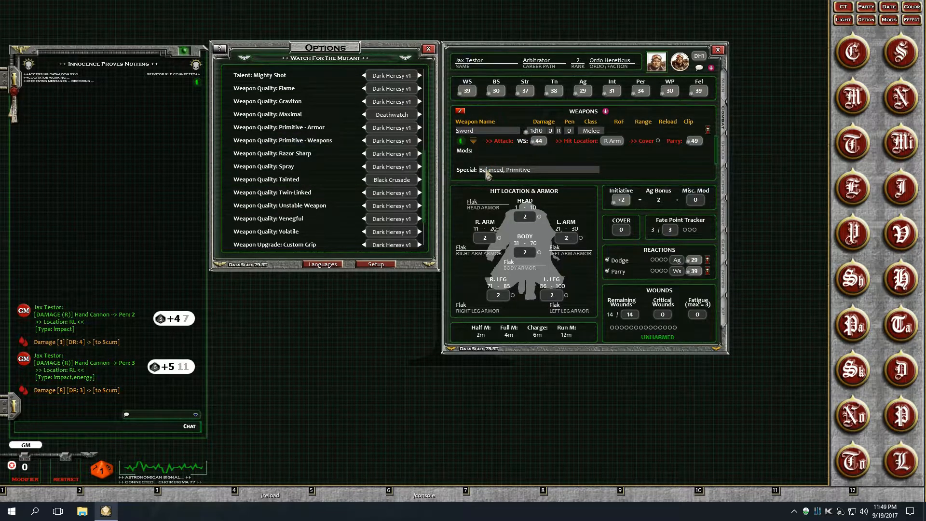
pyautogui.scroll(2, 391, 154)
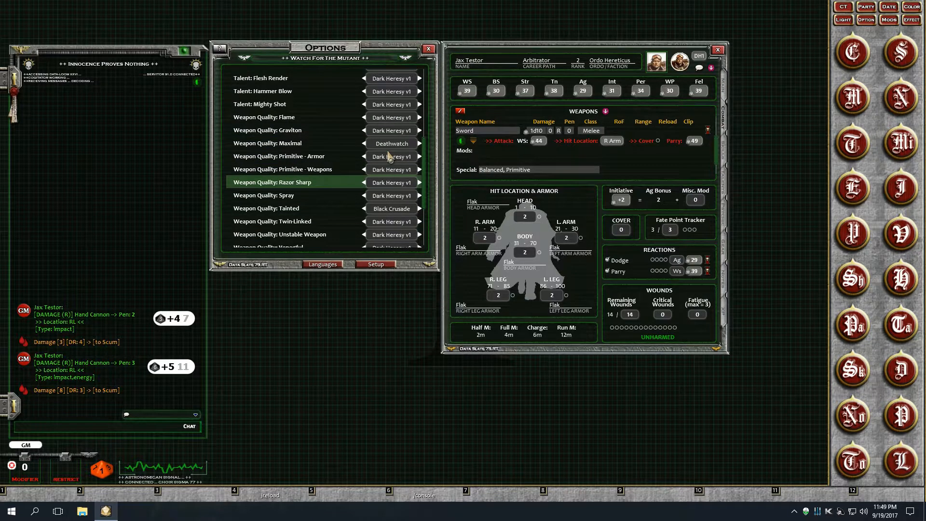
pyautogui.scroll(4, 390, 155)
pyautogui.scroll(-3, 390, 155)
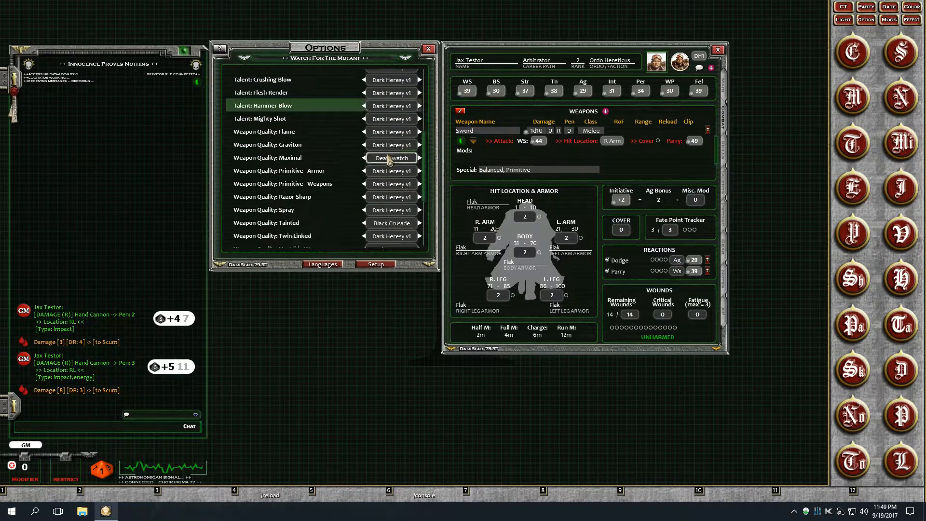
pyautogui.click(394, 109)
pyautogui.click(394, 109)
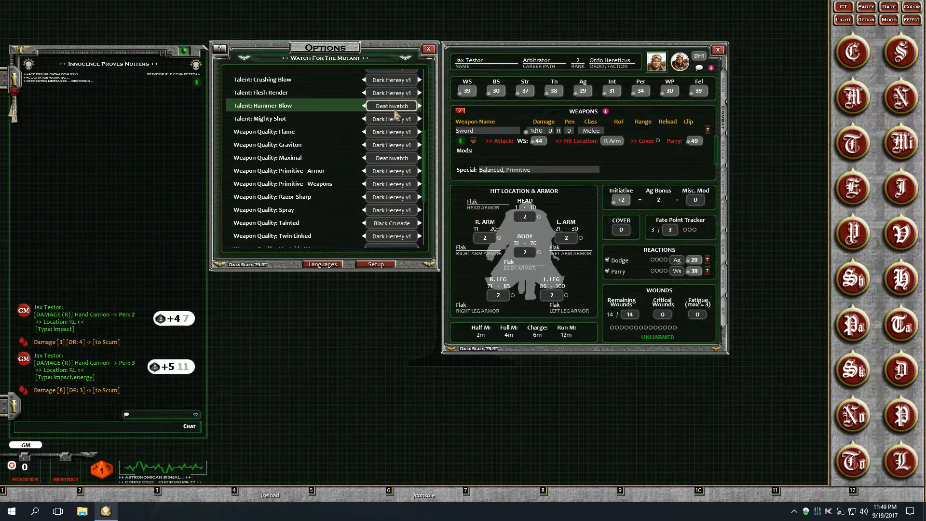
pyautogui.click(394, 108)
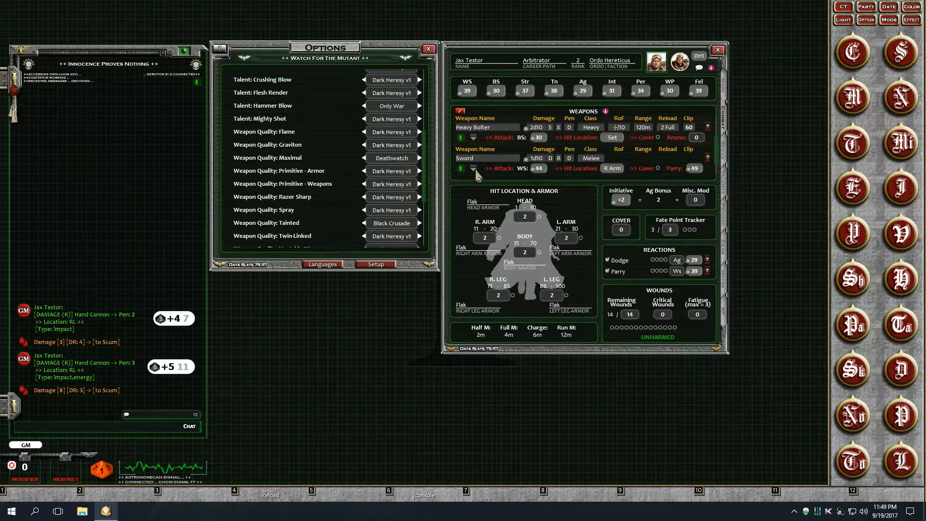
pyautogui.click(475, 168)
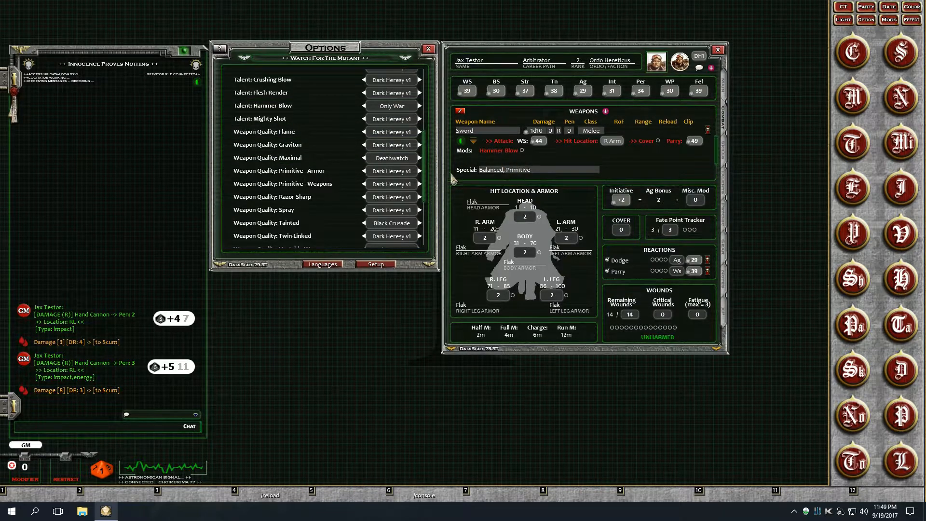
# - Open the Sword's weapon details, examine its qualities and parry modifiers, and move the details off the character sheet
pyautogui.click(462, 142)
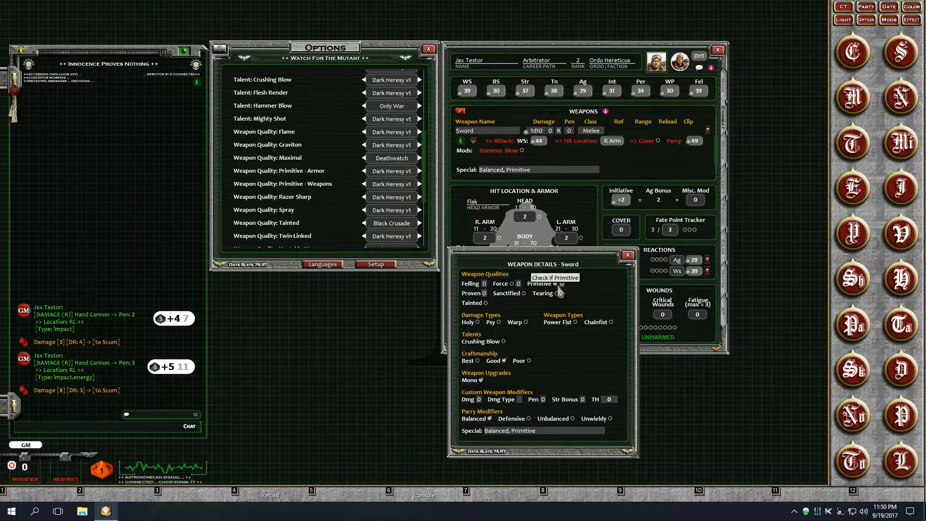
pyautogui.scroll(3, 395, 140)
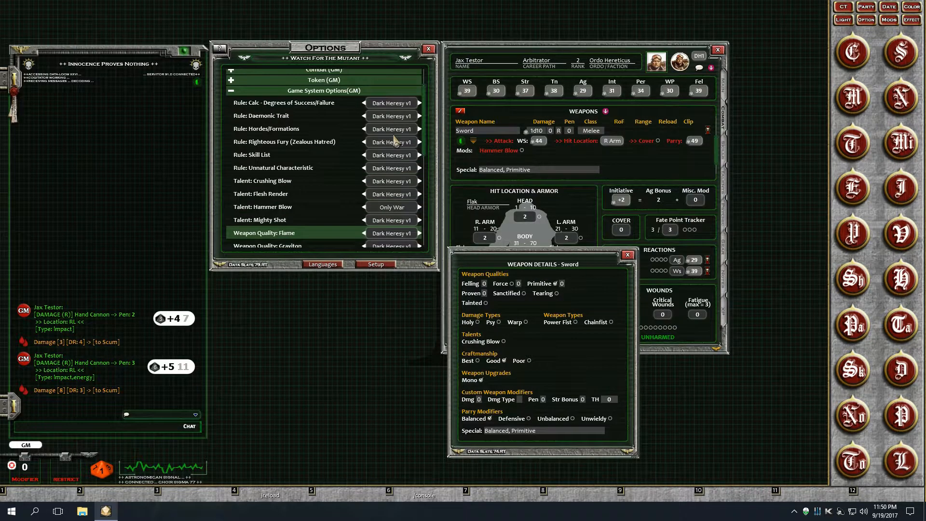
pyautogui.scroll(-2, 389, 173)
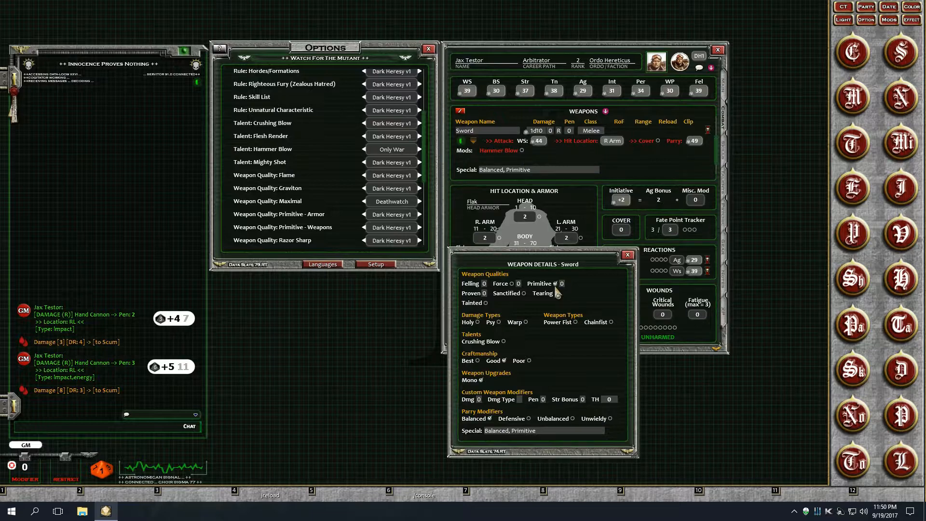
pyautogui.click(489, 418)
pyautogui.moveTo(548, 265); pyautogui.dragTo(429, 266)
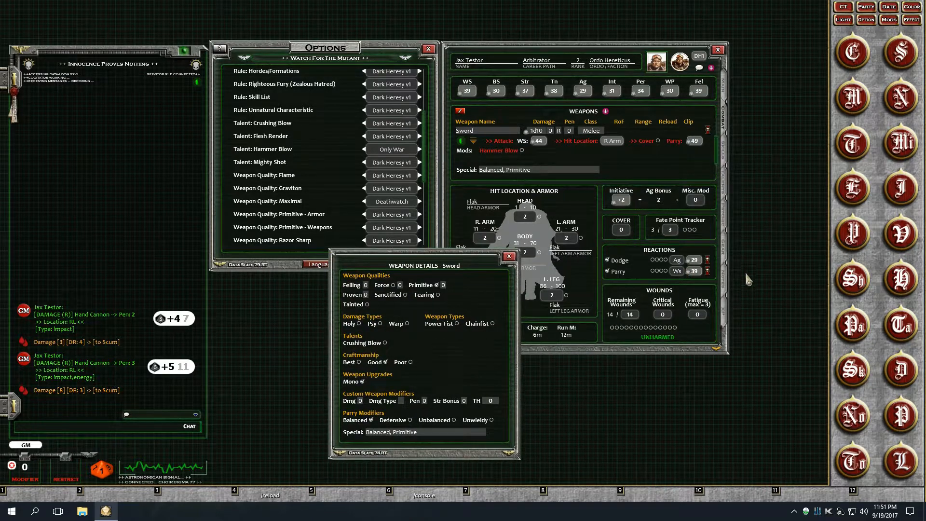
# - Check the Parry skill in the character's basic skills, return to combat, and roll the Sword's Parry
pyautogui.click(725, 153)
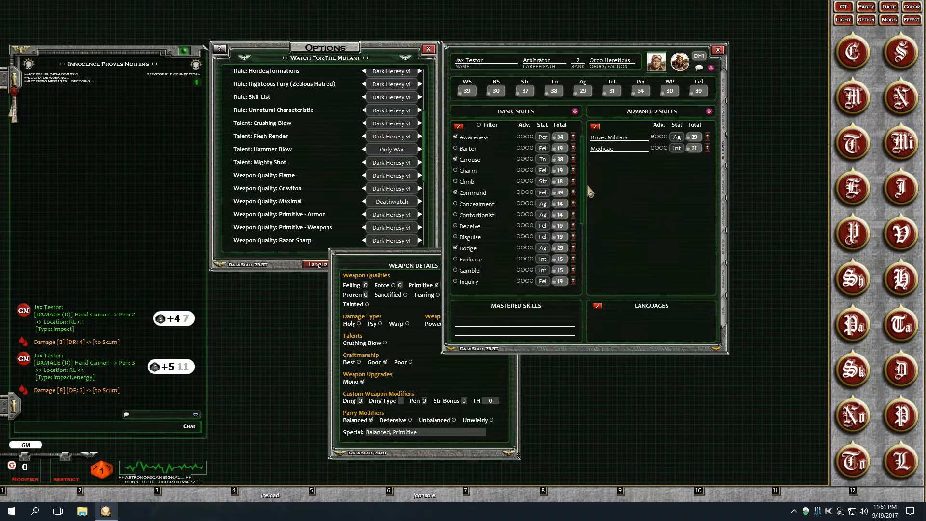
pyautogui.scroll(-1, 546, 234)
pyautogui.scroll(-1, 545, 234)
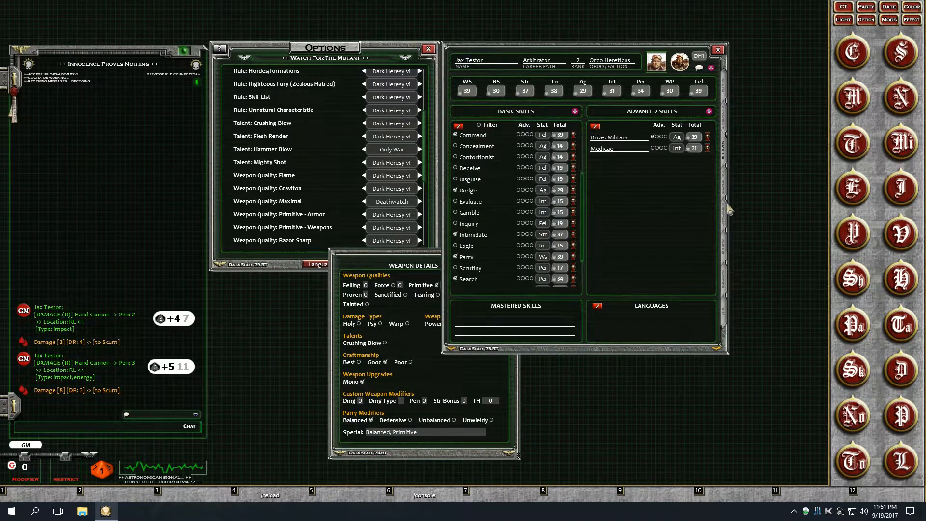
pyautogui.click(727, 127)
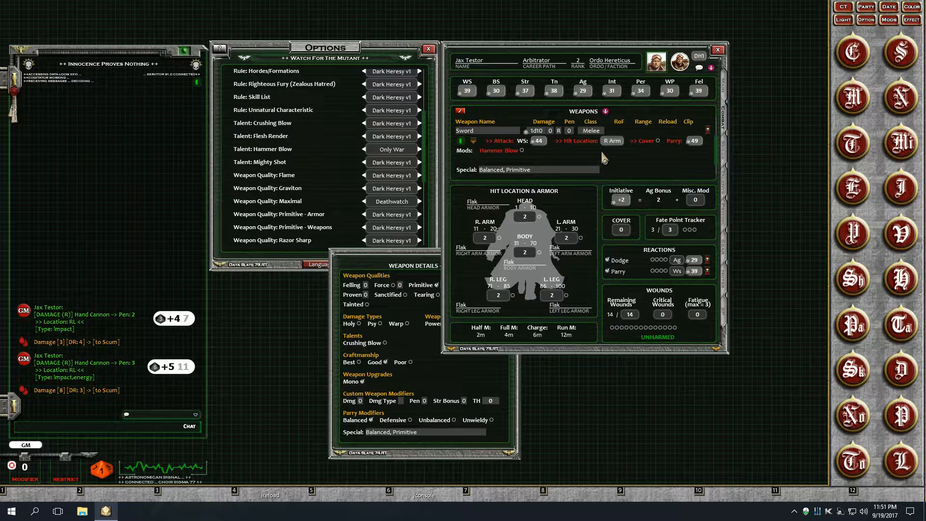
pyautogui.doubleClick(695, 142)
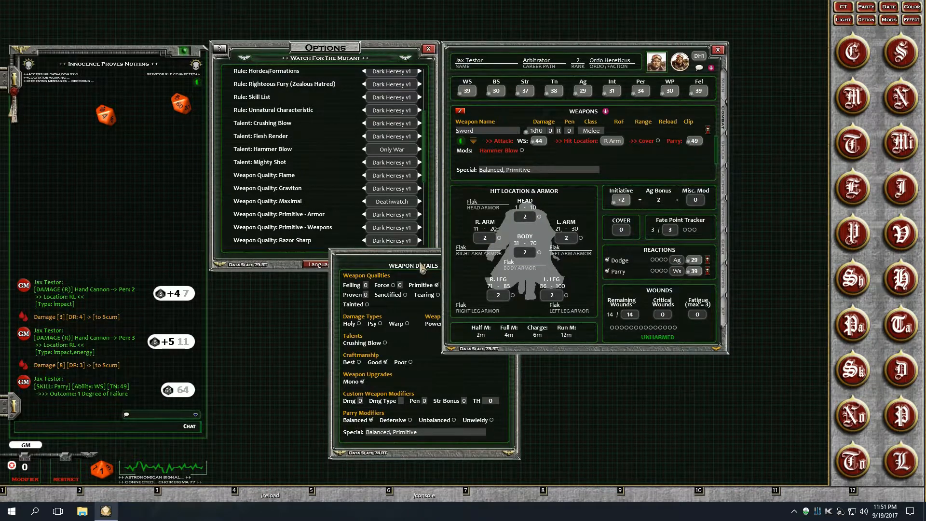
# - Bring the Sword's weapon details into full view, examine its craftsmanship and Mono upgrade, and close them
pyautogui.moveTo(422, 267); pyautogui.dragTo(343, 211)
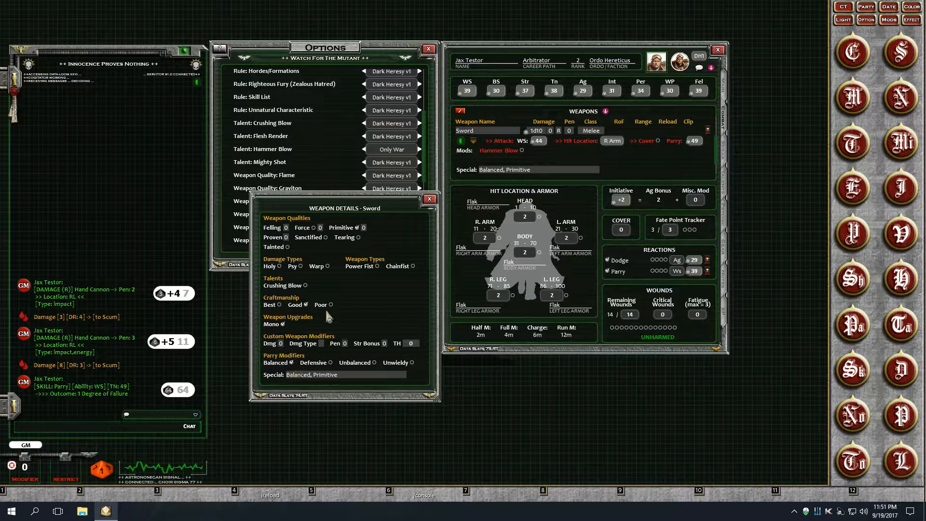
pyautogui.click(307, 304)
pyautogui.click(283, 325)
pyautogui.click(430, 200)
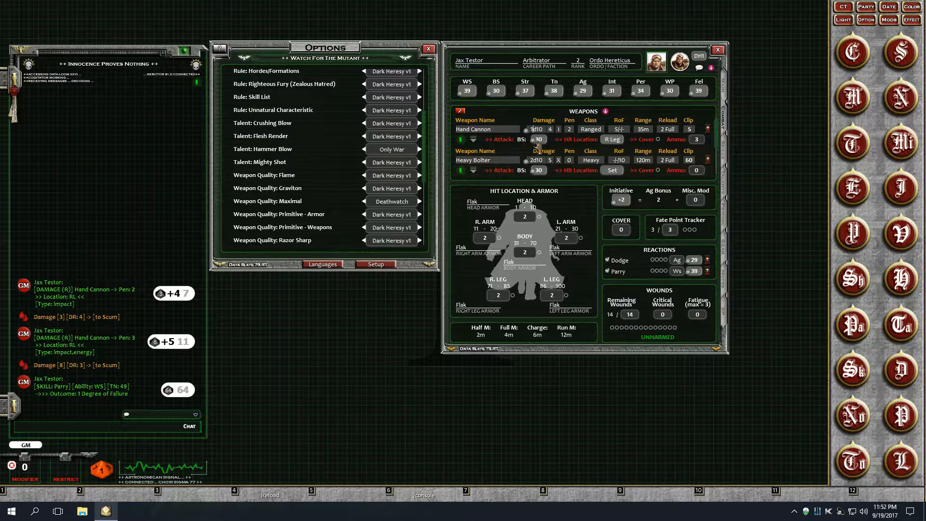
# - Roll the Hand Cannon's attack and clear the chat
pyautogui.doubleClick(538, 140)
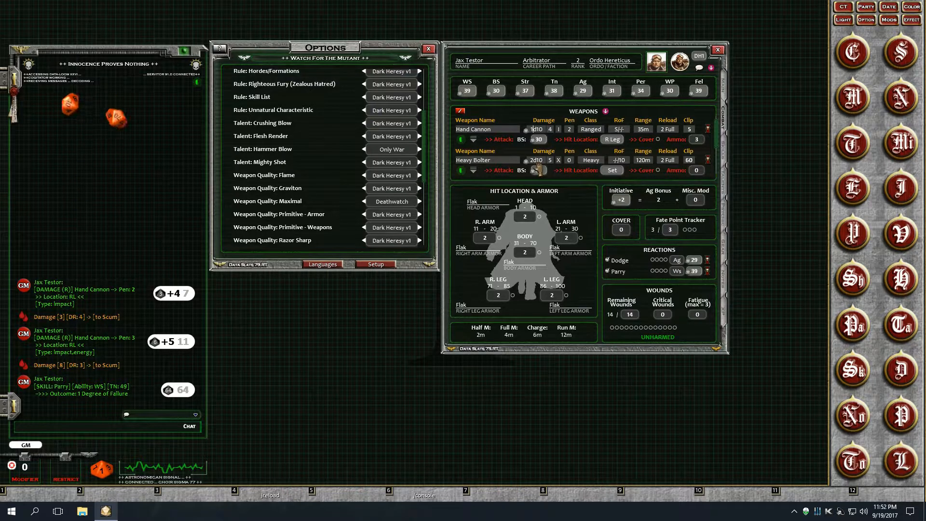
pyautogui.rightClick(156, 174)
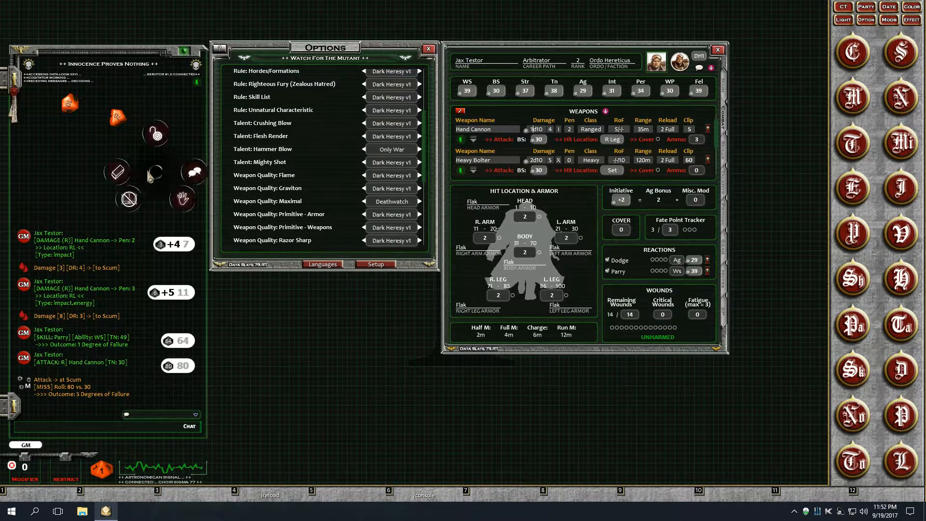
pyautogui.click(188, 174)
# - Roll the Hand Cannon's attack with a temporary +56 BS modifier, and check the Rule: Calc - Degrees of Success/Failure option
pyautogui.scroll(1, 540, 143)
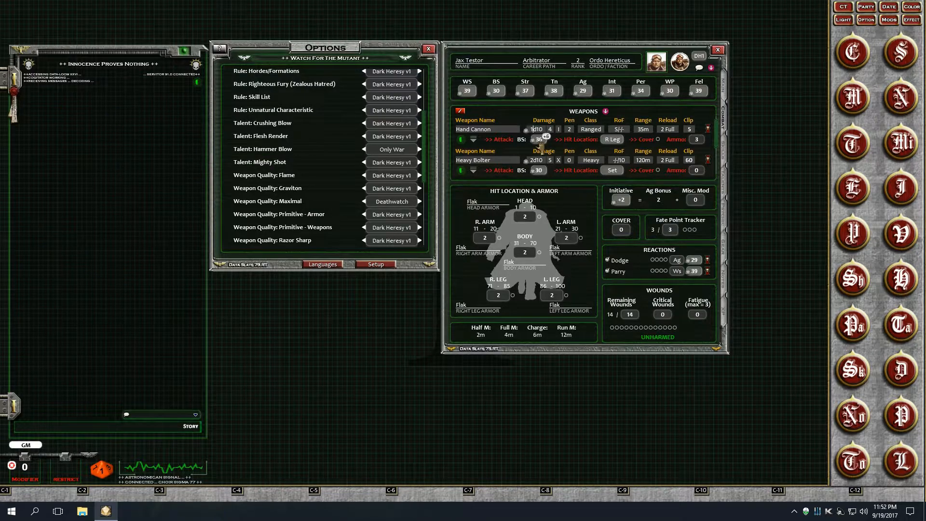
pyautogui.scroll(6, 541, 145)
pyautogui.doubleClick(540, 140)
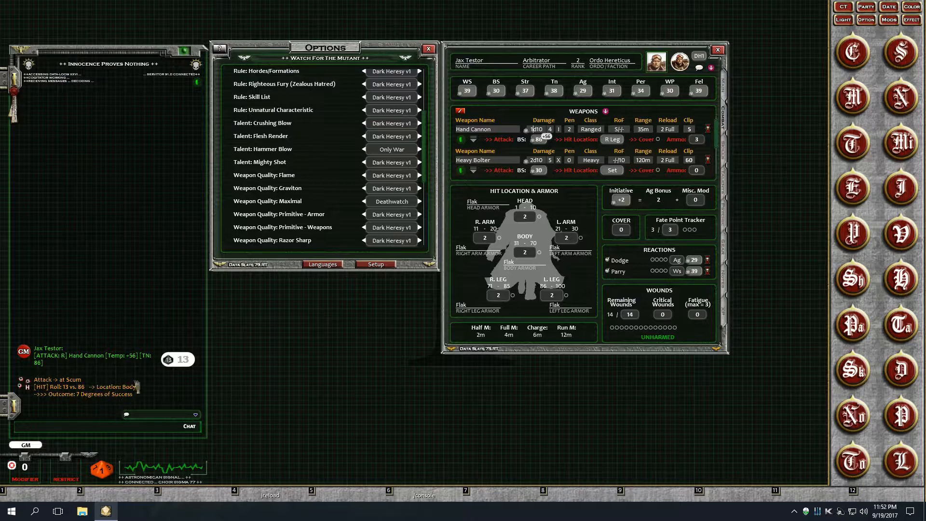
pyautogui.scroll(5, 340, 111)
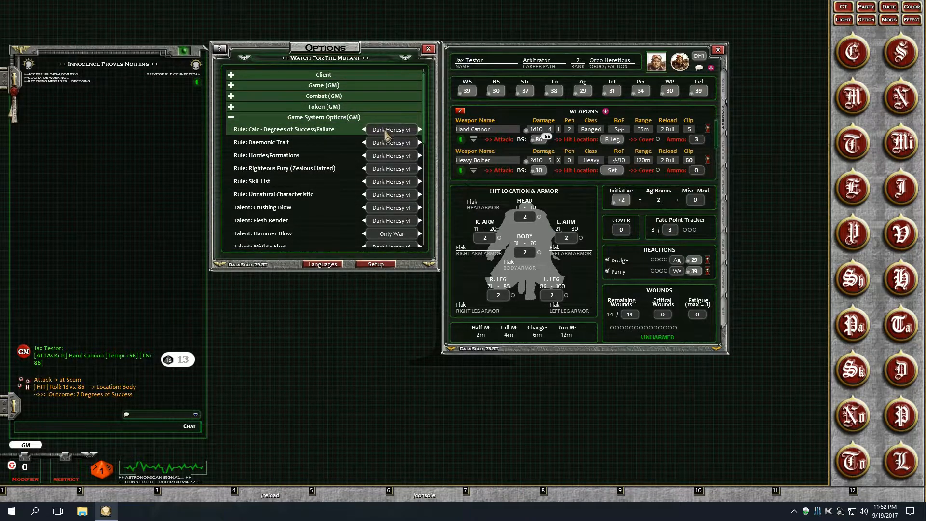
pyautogui.scroll(-5, 311, 176)
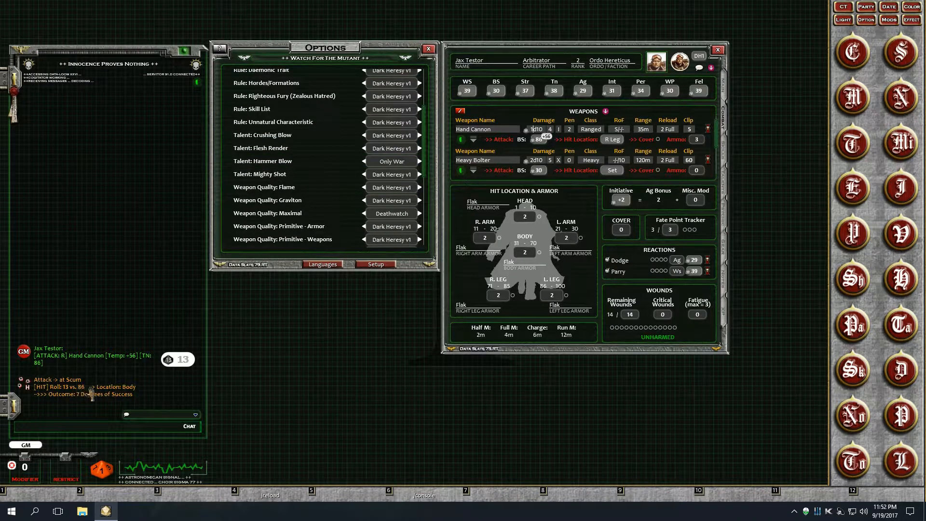
# - Set the Hand Cannon's hit location to Body, roll its damage, and roll its attack again
pyautogui.click(612, 140)
pyautogui.doubleClick(536, 129)
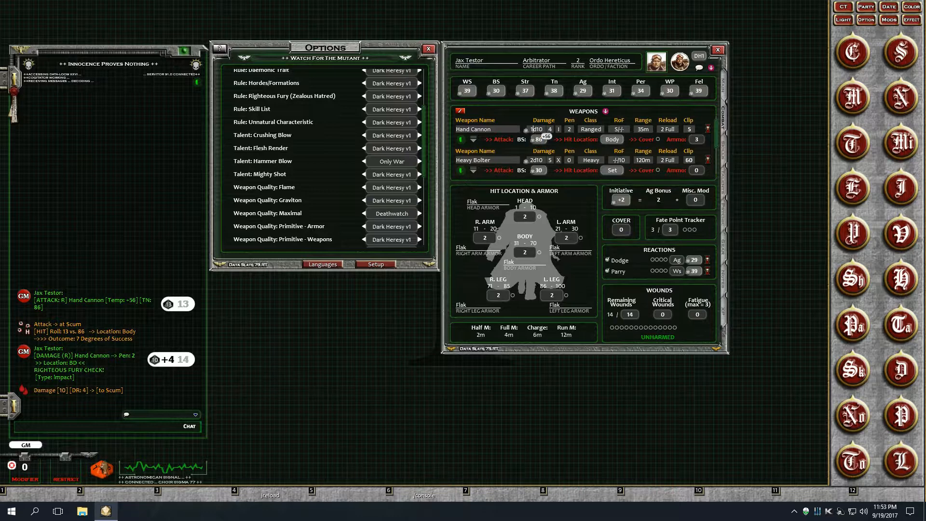
pyautogui.doubleClick(539, 143)
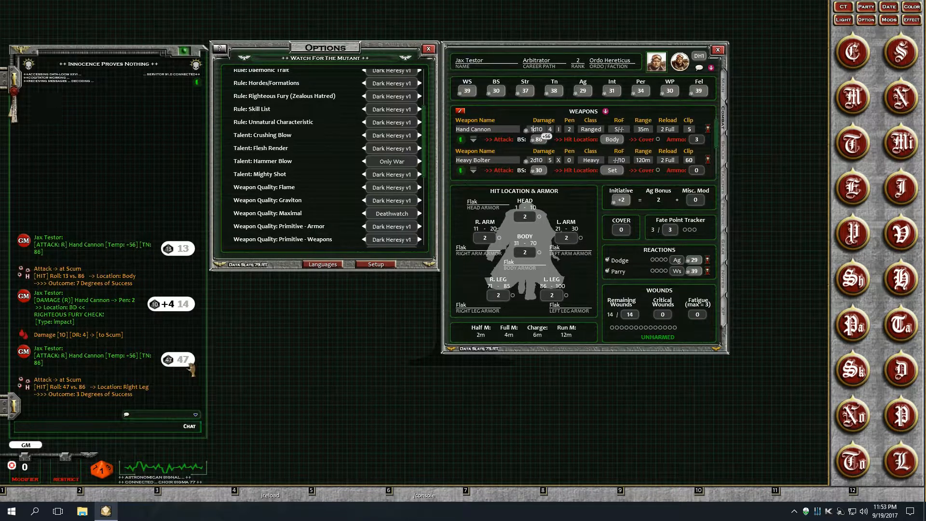
# - Roll a d10 in the chat and set Scum's damage to 0 in the combat tracker
pyautogui.moveTo(95, 481); pyautogui.dragTo(159, 193)
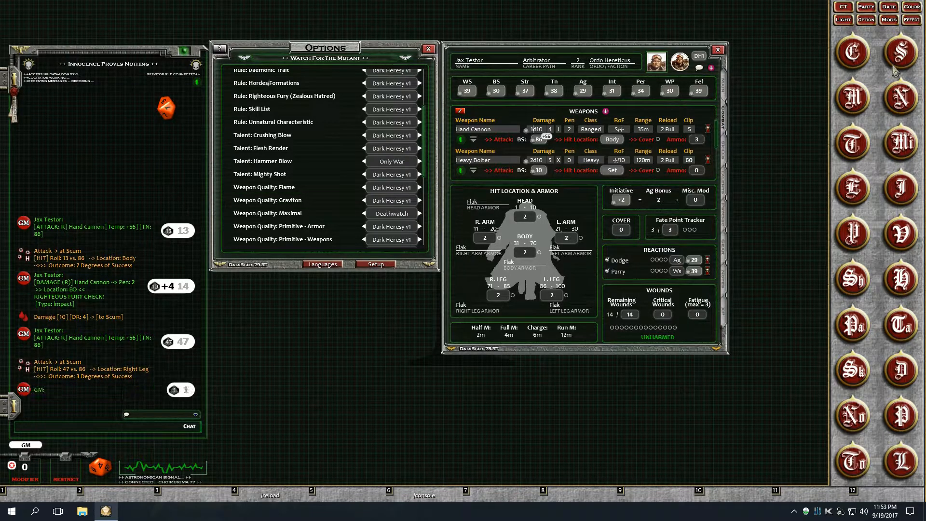
pyautogui.click(844, 7)
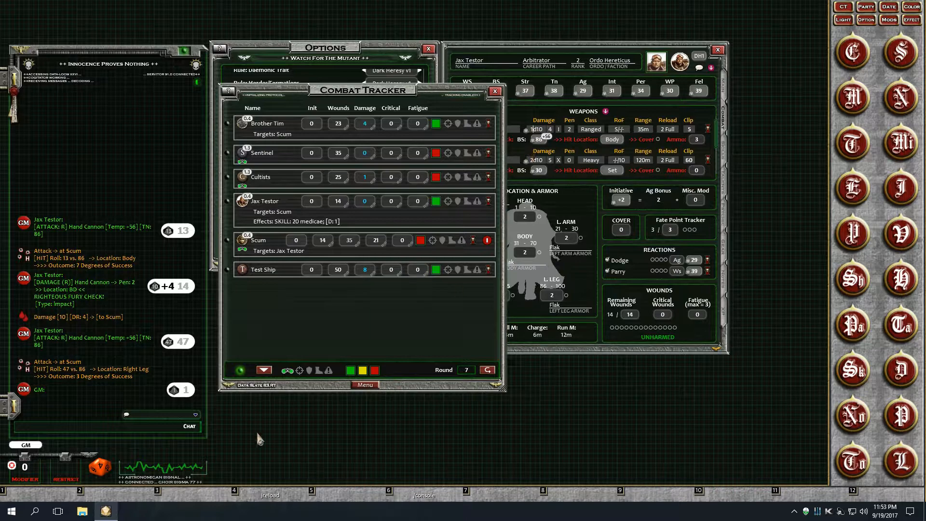
pyautogui.moveTo(103, 468); pyautogui.dragTo(325, 244)
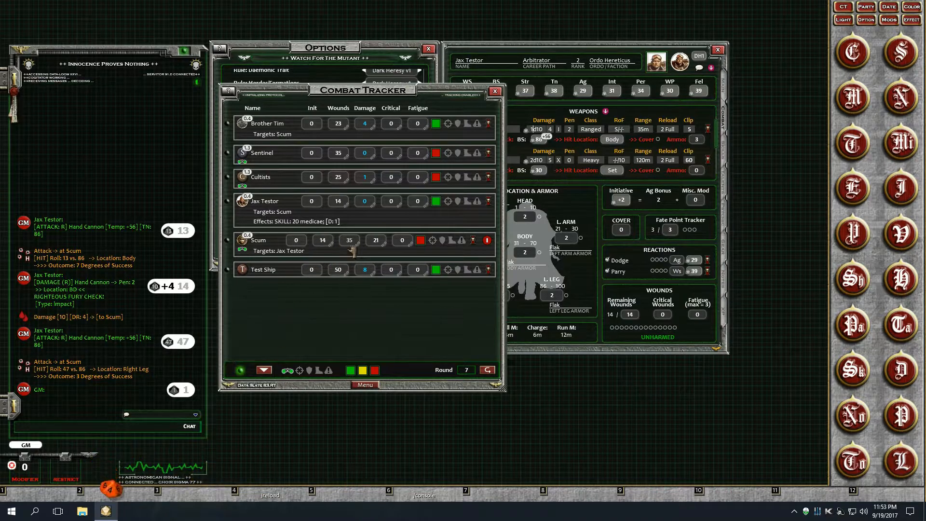
pyautogui.write('0')
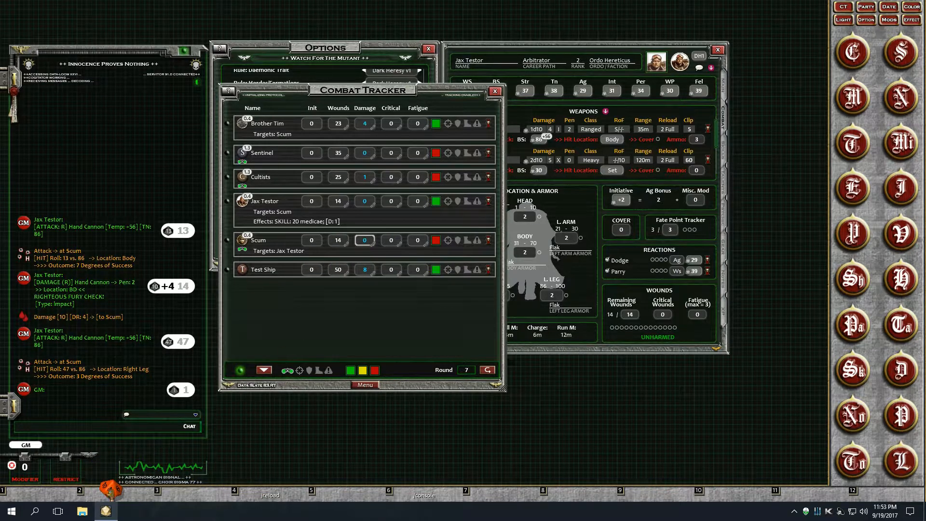
# - Roll a d10 and apply its result to Scum's damage, and try the same with the Hand Cannon's damage and another d10 roll
pyautogui.moveTo(111, 491); pyautogui.dragTo(126, 438)
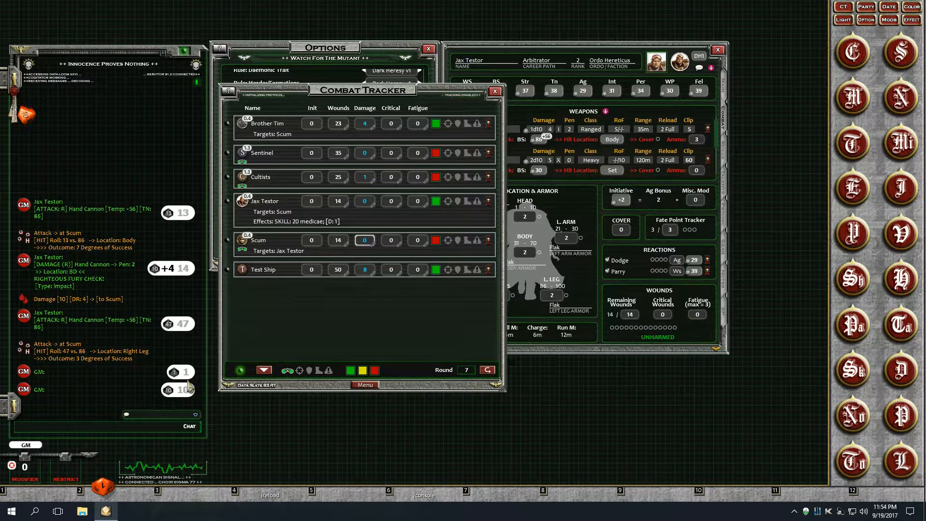
pyautogui.moveTo(190, 398); pyautogui.dragTo(365, 241)
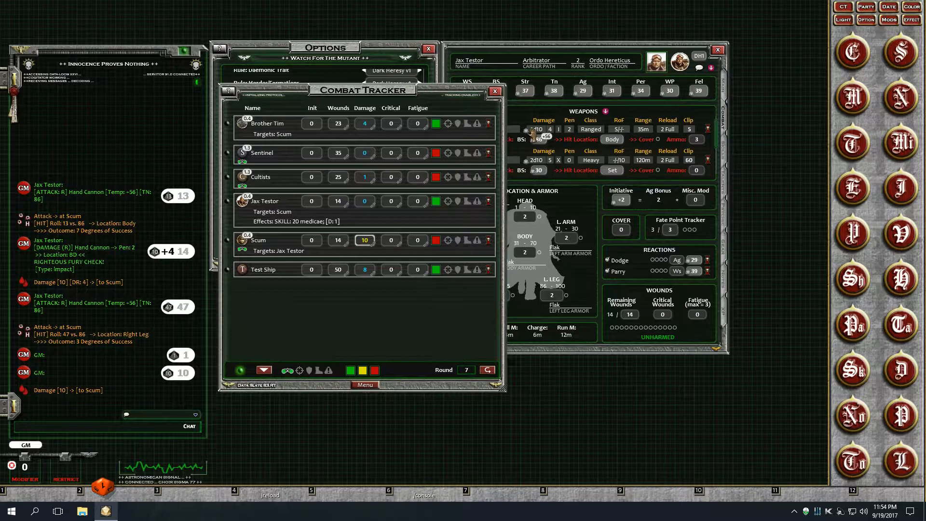
pyautogui.moveTo(534, 130); pyautogui.dragTo(378, 247)
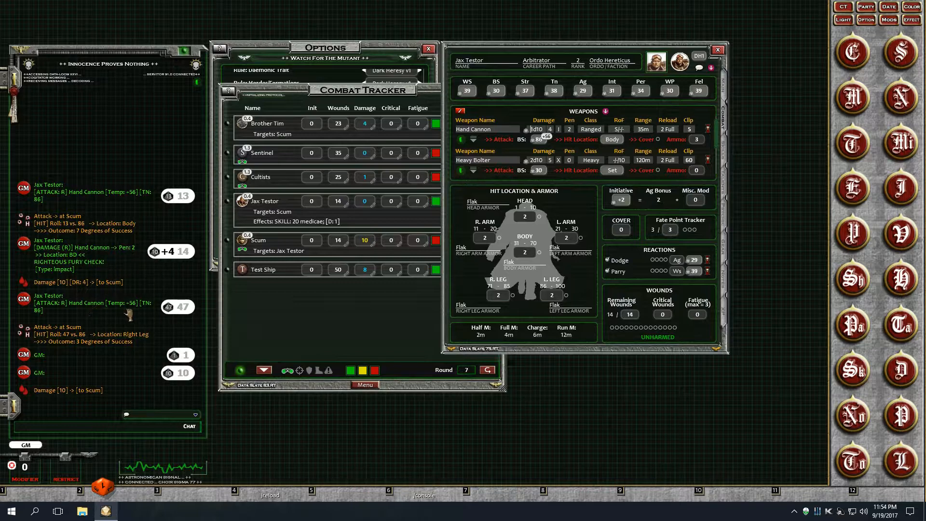
pyautogui.moveTo(102, 487); pyautogui.dragTo(117, 394)
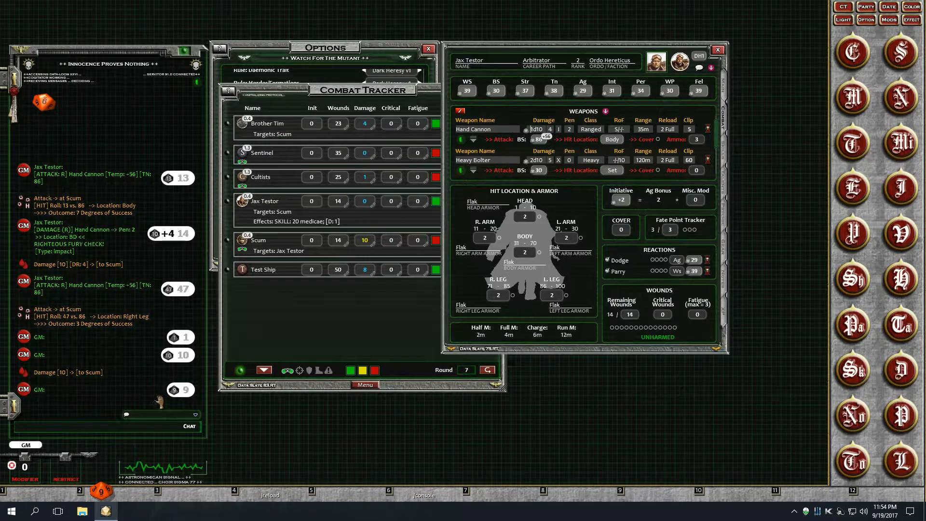
pyautogui.moveTo(181, 389); pyautogui.dragTo(365, 243)
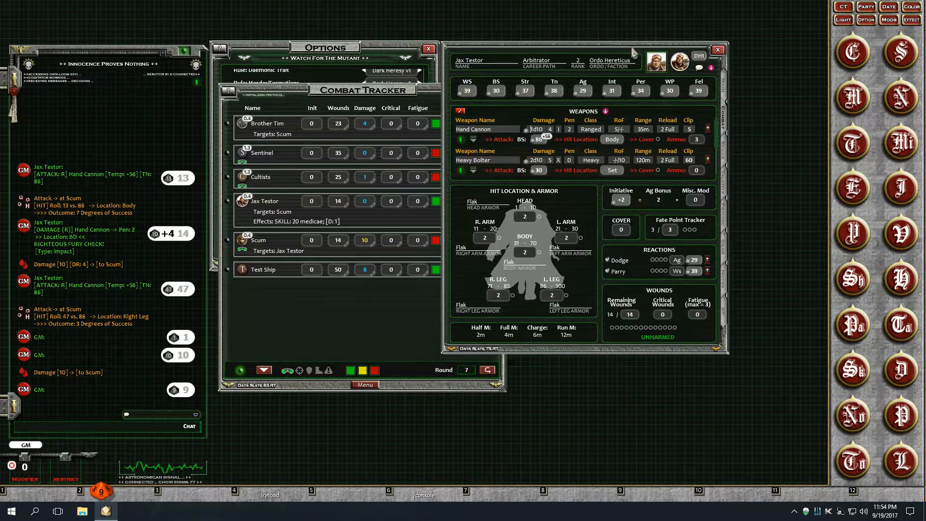
# - Close the combat tracker, reposition the character sheet, and clear the chat
pyautogui.moveTo(632, 49); pyautogui.dragTo(689, 51)
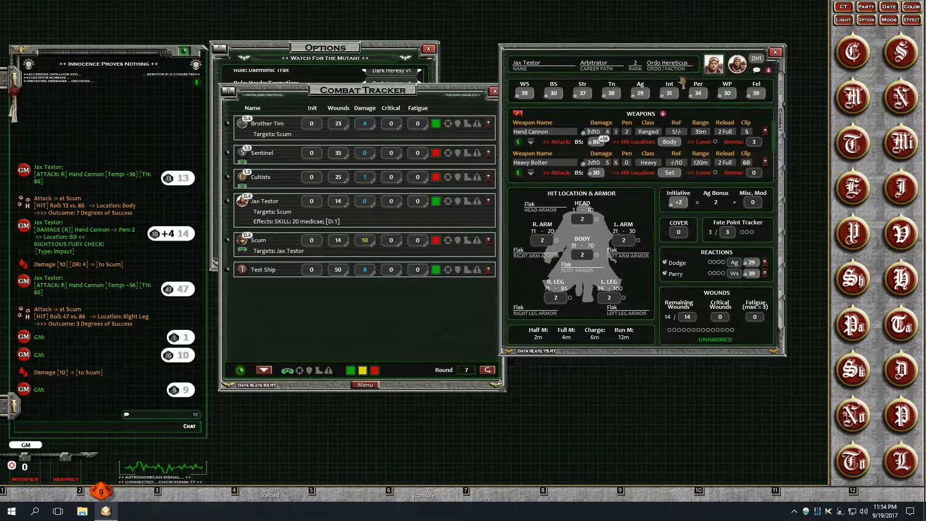
pyautogui.click(494, 93)
pyautogui.moveTo(621, 62); pyautogui.dragTo(594, 59)
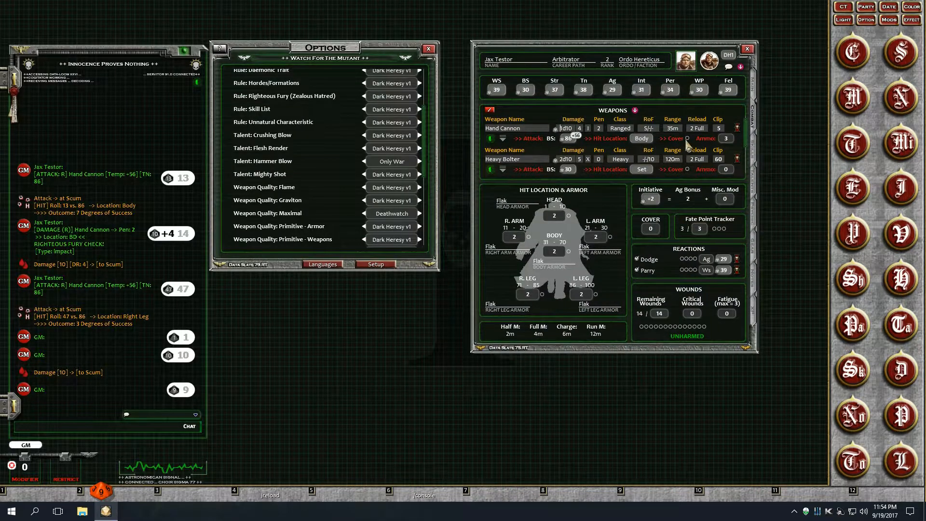
pyautogui.rightClick(126, 133)
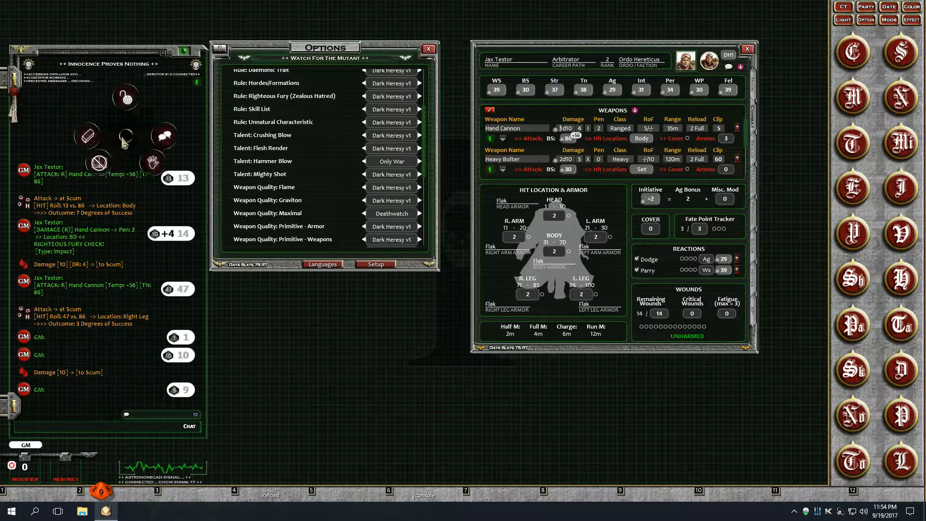
pyautogui.click(87, 136)
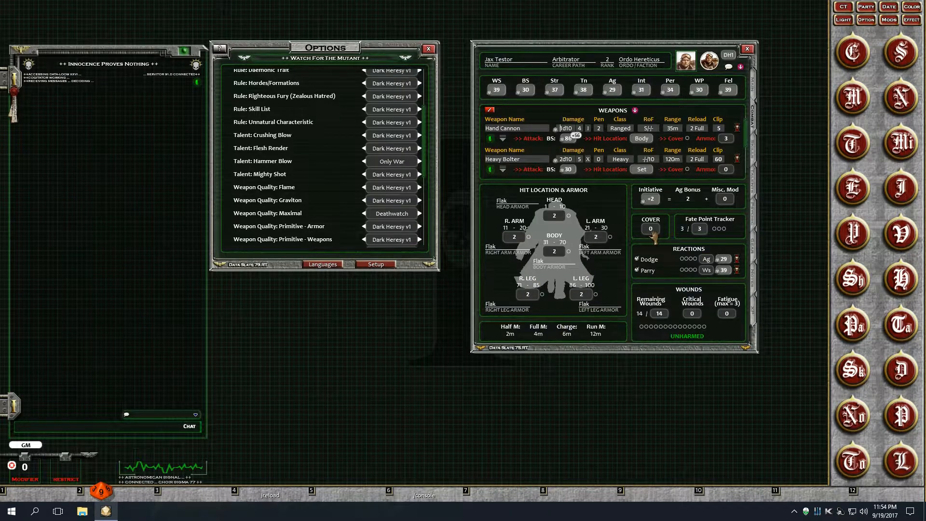
# - Set the character's cover to 4, and display the combat tracker's armor details to set Scum's cover to 4
pyautogui.press('ctrl')
pyautogui.click(843, 6)
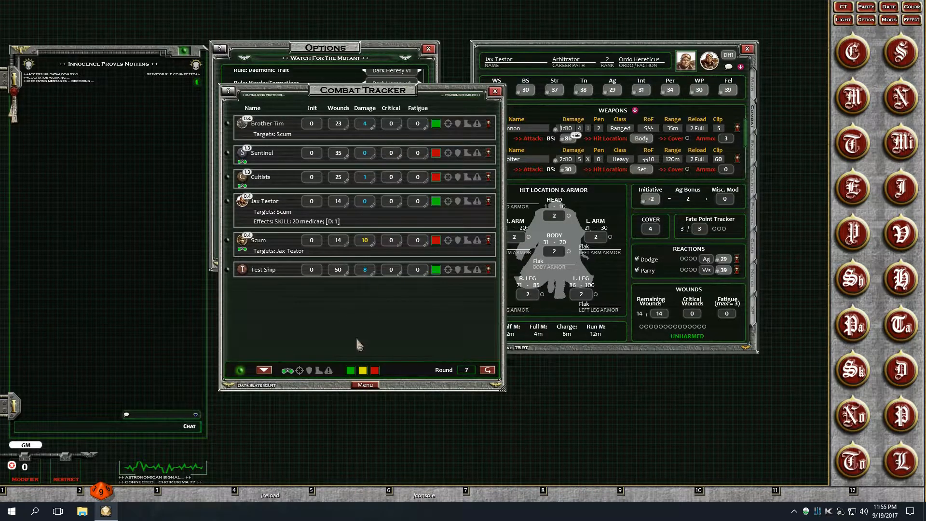
pyautogui.click(309, 370)
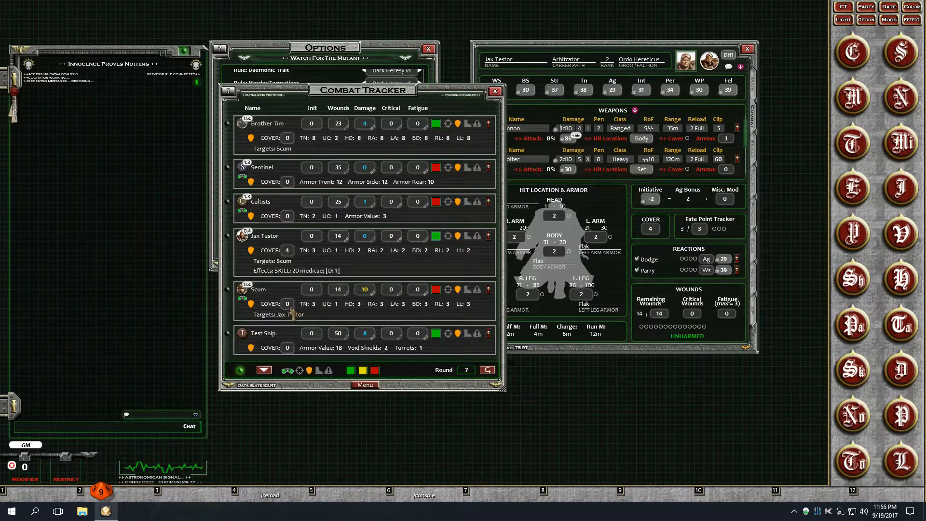
pyautogui.press('ctrl')
pyautogui.press('ctrl')
# - Lower the character's cover to 1 and raise it back to 4
pyautogui.scroll(-3, 289, 250)
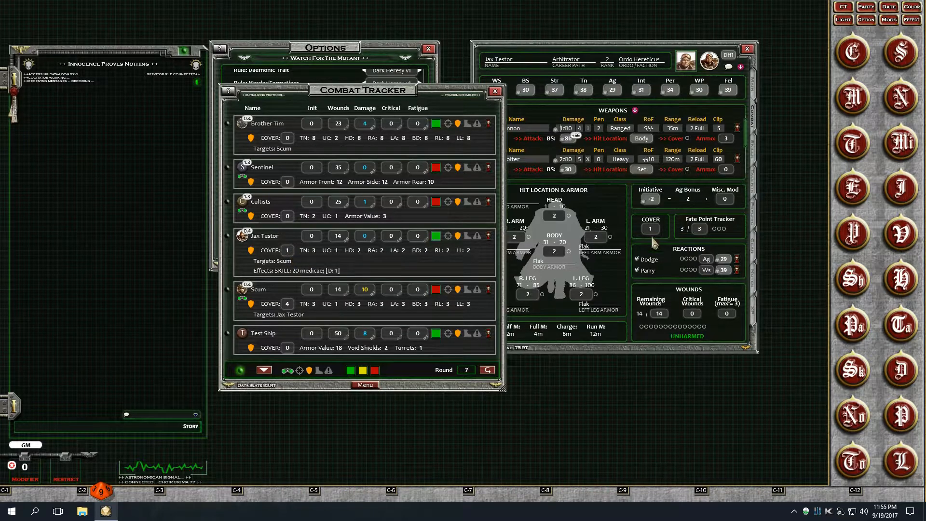
pyautogui.scroll(2, 289, 253)
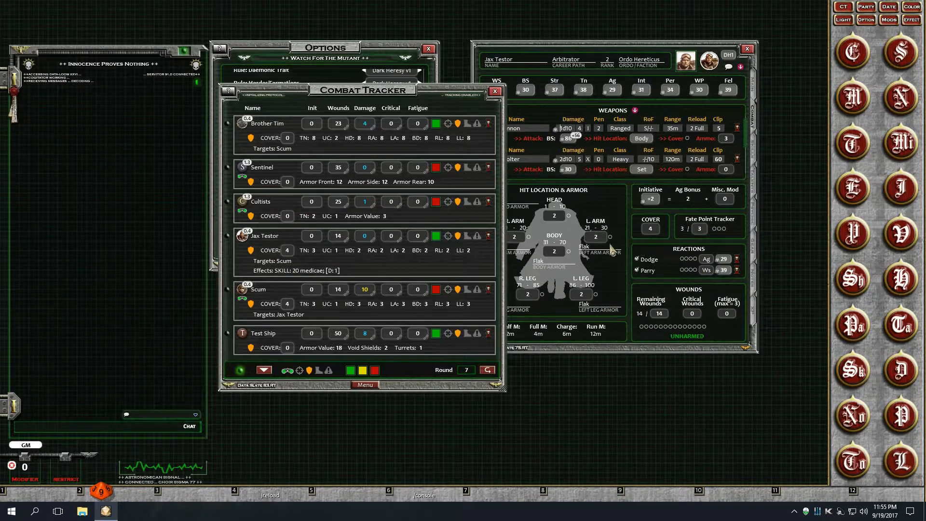
pyautogui.scroll(-2, 657, 232)
# - Open Scum's record from the NPC list, close the list, and place the record beside the combat tracker
pyautogui.click(902, 100)
pyautogui.click(547, 123)
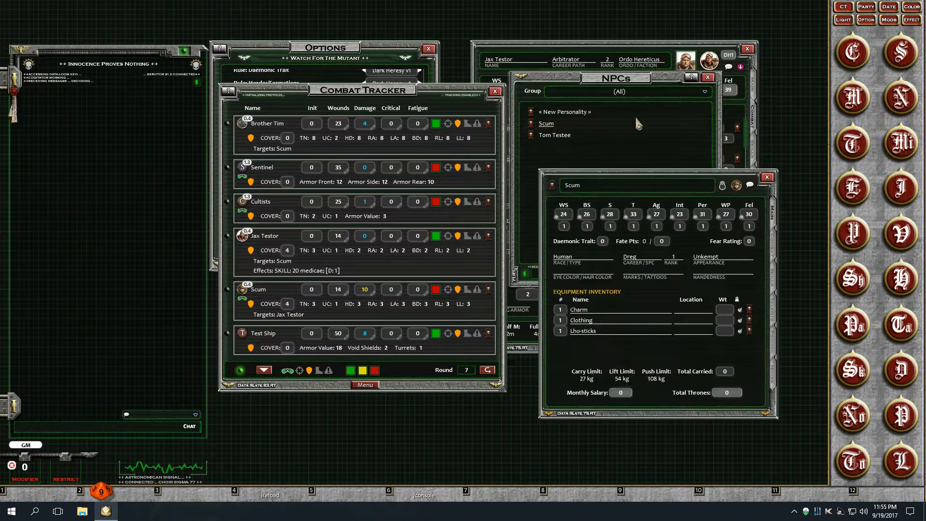
pyautogui.click(708, 78)
pyautogui.moveTo(665, 182); pyautogui.dragTo(664, 161)
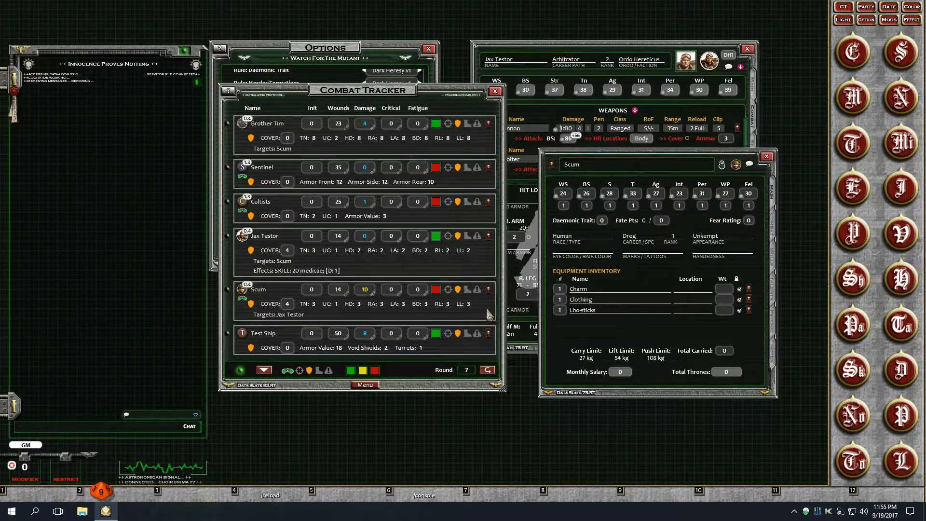
# - Show the combat details of Scum's NPC record and change Scum's damage in the combat tracker to 9
pyautogui.press('ctrl')
pyautogui.scroll(-2, 374, 291)
pyautogui.click(774, 222)
pyautogui.press('ctrl')
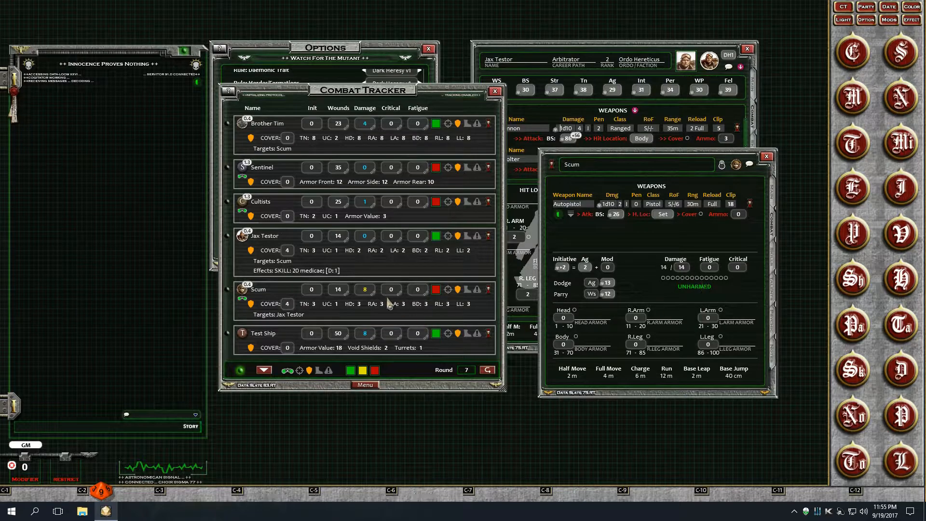
pyautogui.scroll(1, 366, 290)
pyautogui.scroll(1, 370, 292)
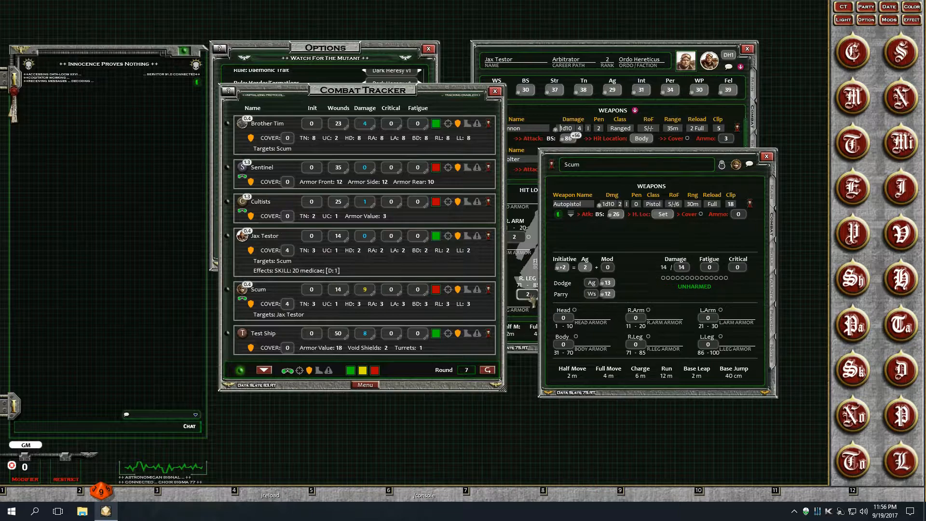
# - Open Scum's combat details from the combat tracker and place that record clear of the tracker's damage values
pyautogui.click(488, 290)
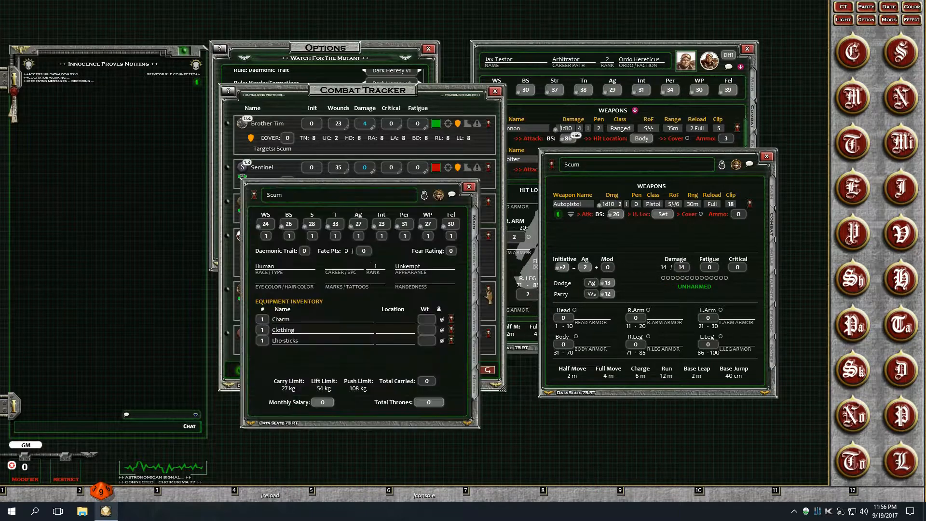
pyautogui.click(475, 261)
pyautogui.moveTo(391, 267); pyautogui.dragTo(155, 232)
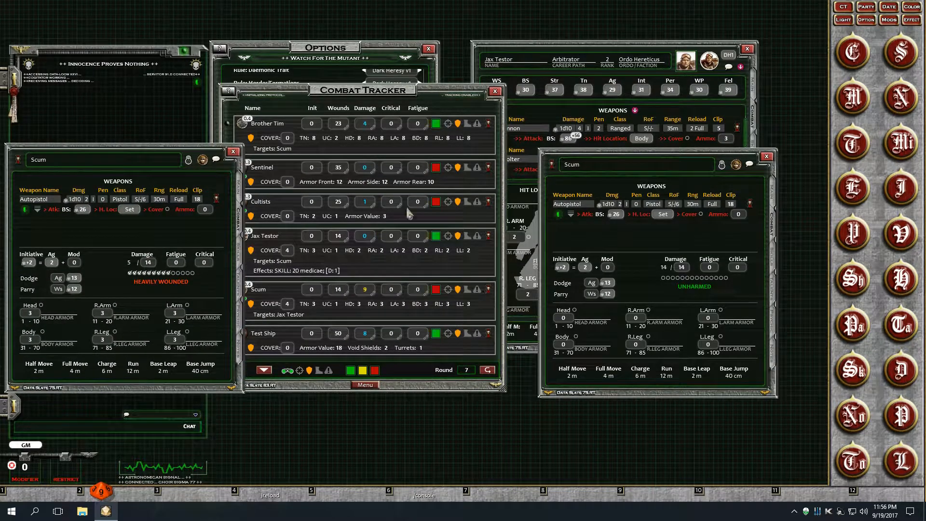
# - Change Scum's damage in the combat tracker to 5 and close both Scum records
pyautogui.keyDown('ctrl'); pyautogui.click(368, 292); pyautogui.keyUp('ctrl')
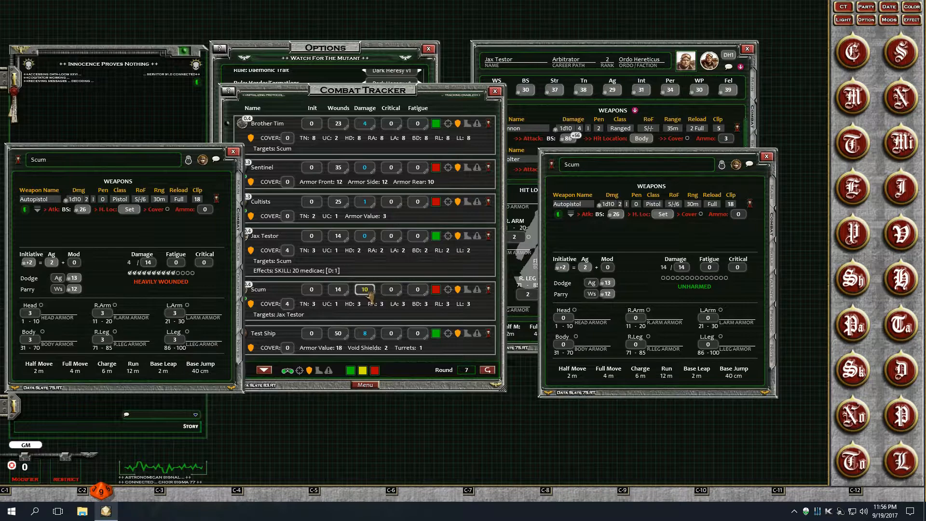
pyautogui.scroll(-6, 369, 293)
pyautogui.scroll(1, 369, 294)
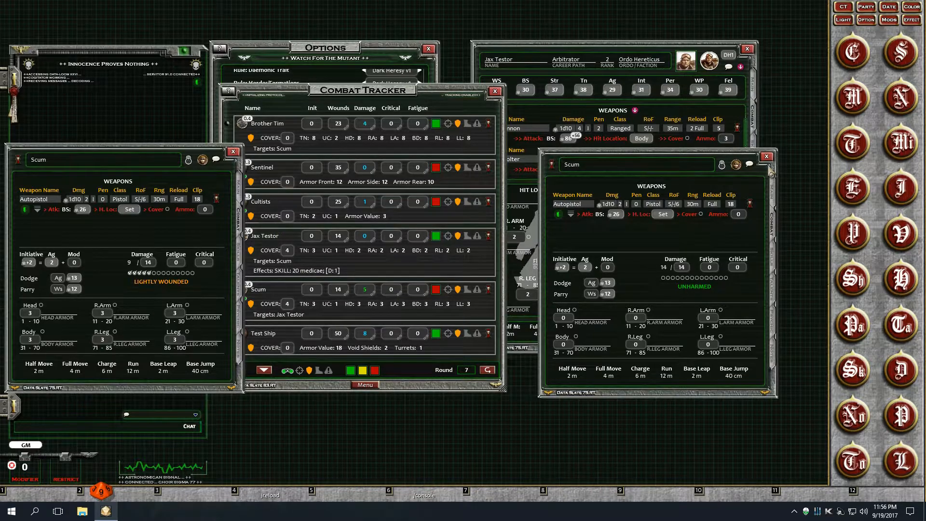
pyautogui.click(766, 156)
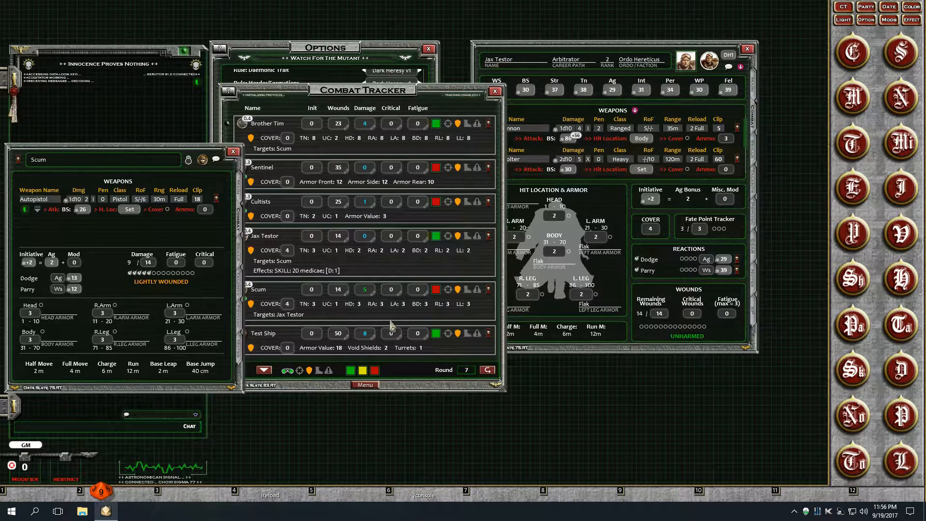
pyautogui.click(233, 151)
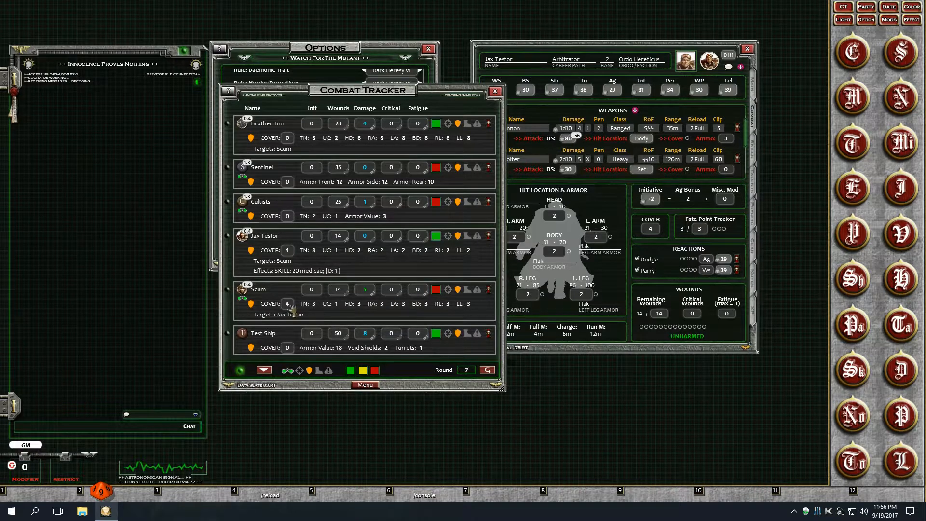
# - Add an effect named COVERF to Scum in the combat tracker
pyautogui.click(477, 289)
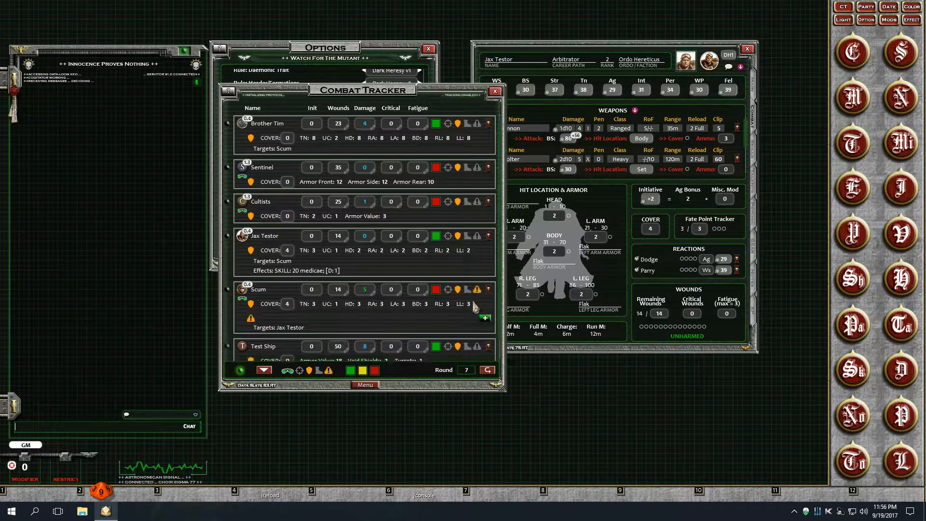
pyautogui.click(484, 319)
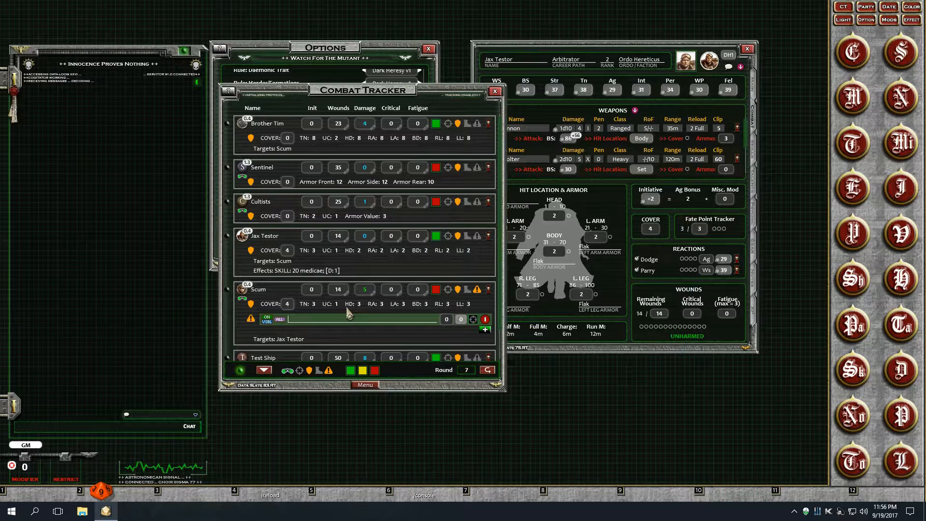
pyautogui.press('shift')
pyautogui.write('COVERF')
pyautogui.click(458, 427)
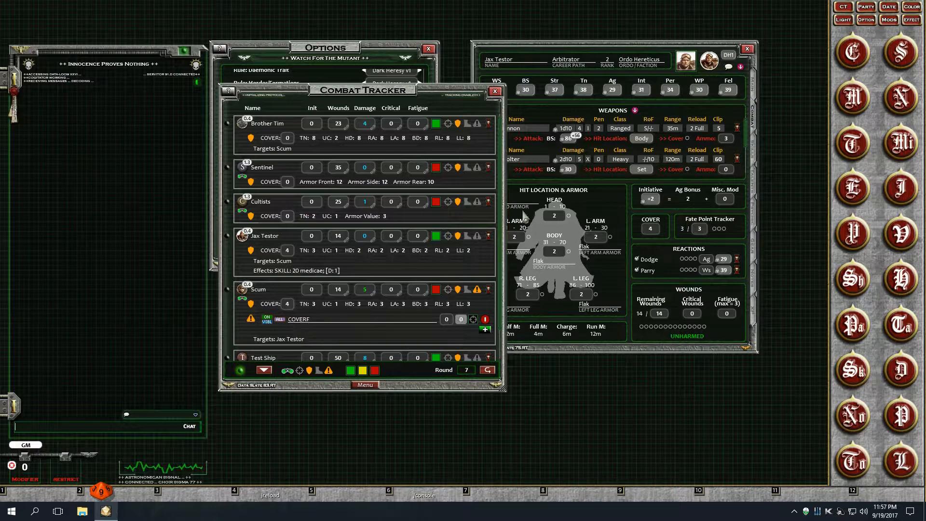
# - Roll the Hand Cannon's attack and damage against Scum with cover applied, and recheck Scum in the combat tracker
pyautogui.click(495, 91)
pyautogui.doubleClick(567, 140)
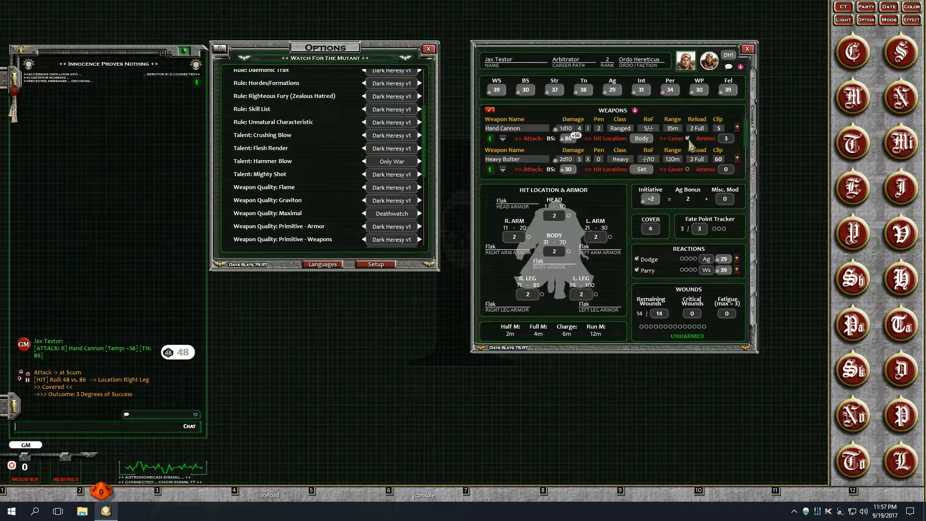
pyautogui.doubleClick(575, 138)
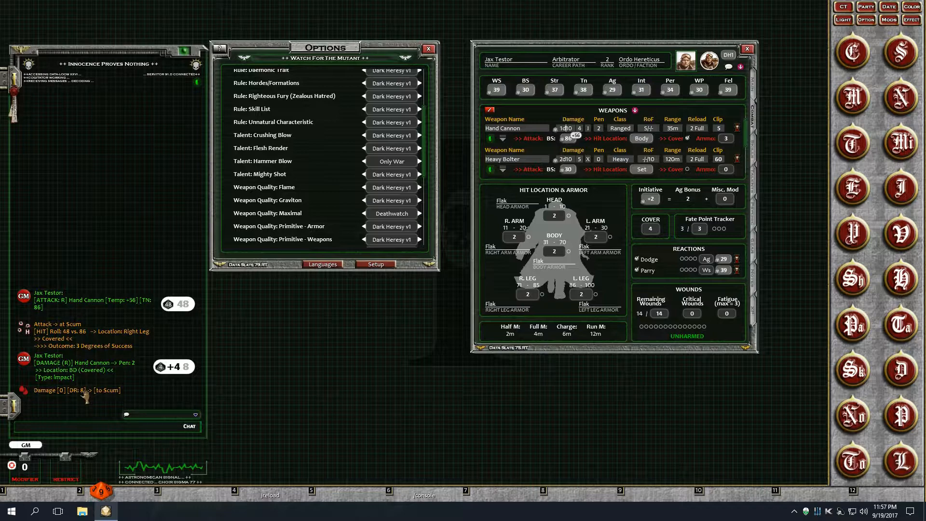
pyautogui.click(844, 7)
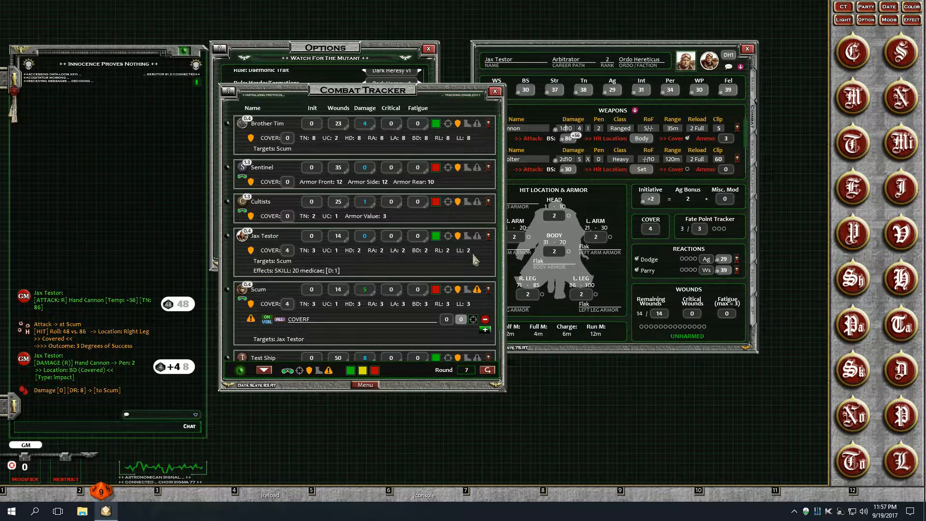
# - Collapse Scum's effects in the combat tracker and roll the Hand Cannon's damage against Scum again with cover applied
pyautogui.click(477, 289)
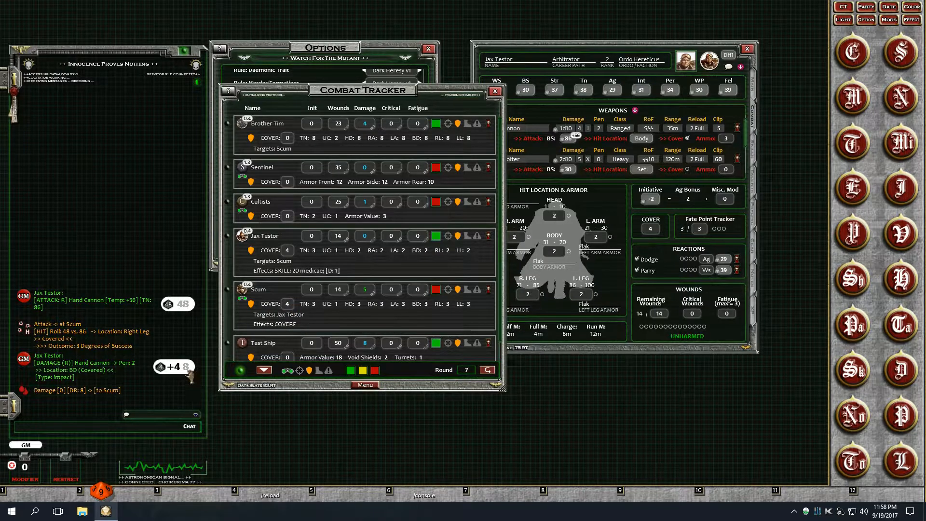
pyautogui.click(287, 304)
pyautogui.scroll(-1, 287, 304)
pyautogui.press('ctrl')
pyautogui.scroll(1, 287, 303)
pyautogui.doubleClick(566, 129)
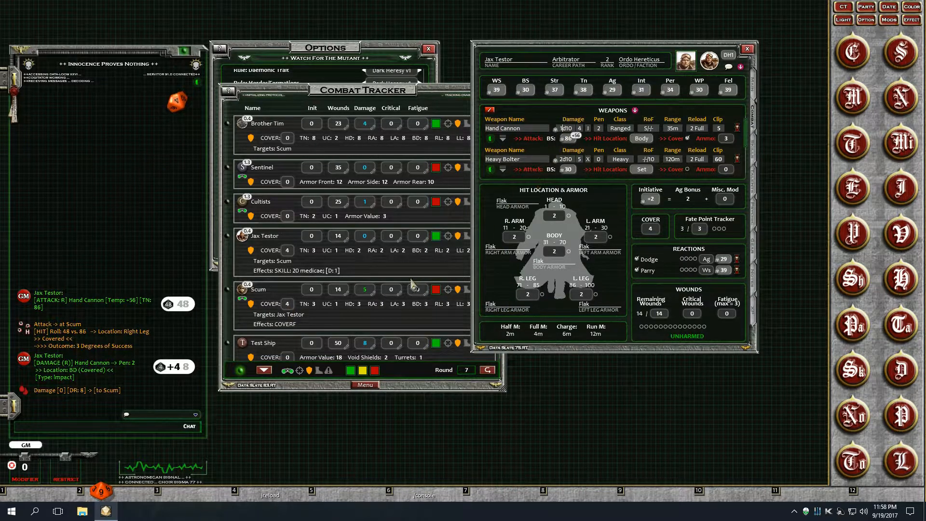
# - Set Scum's cover to 2, roll the Hand Cannon's damage against Scum twice, and recheck the combat tracker
pyautogui.scroll(-1, 289, 306)
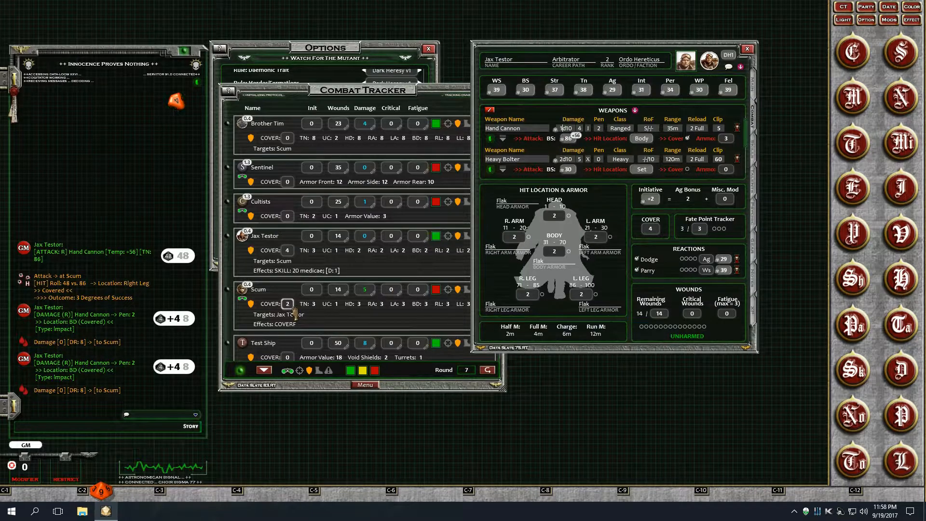
pyautogui.doubleClick(565, 130)
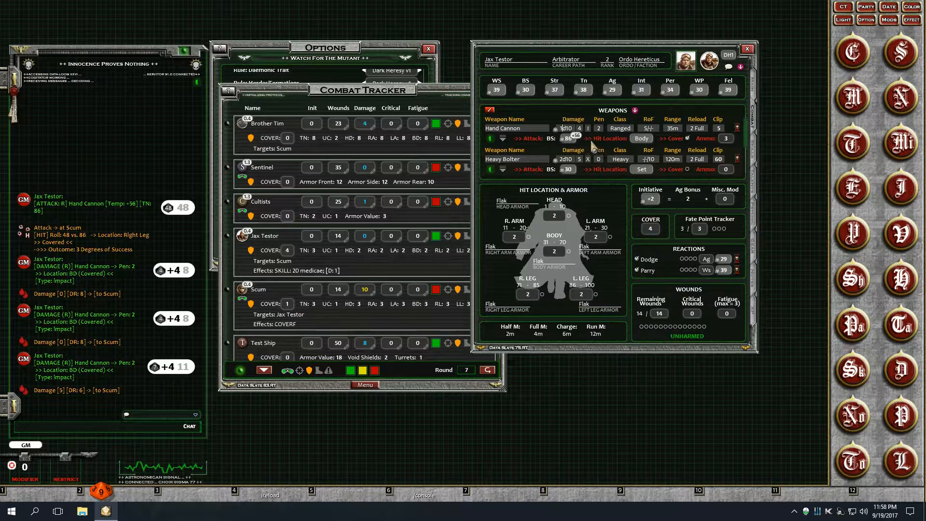
pyautogui.doubleClick(566, 129)
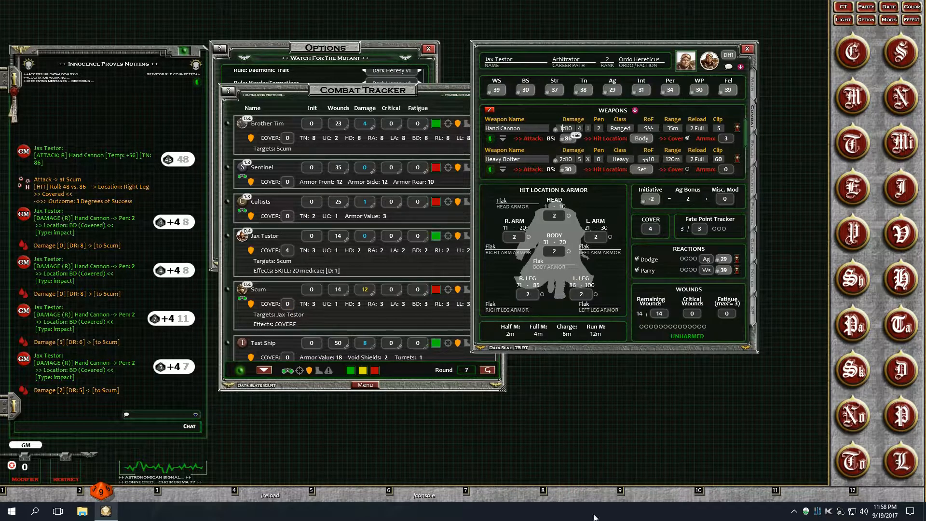
pyautogui.click(445, 94)
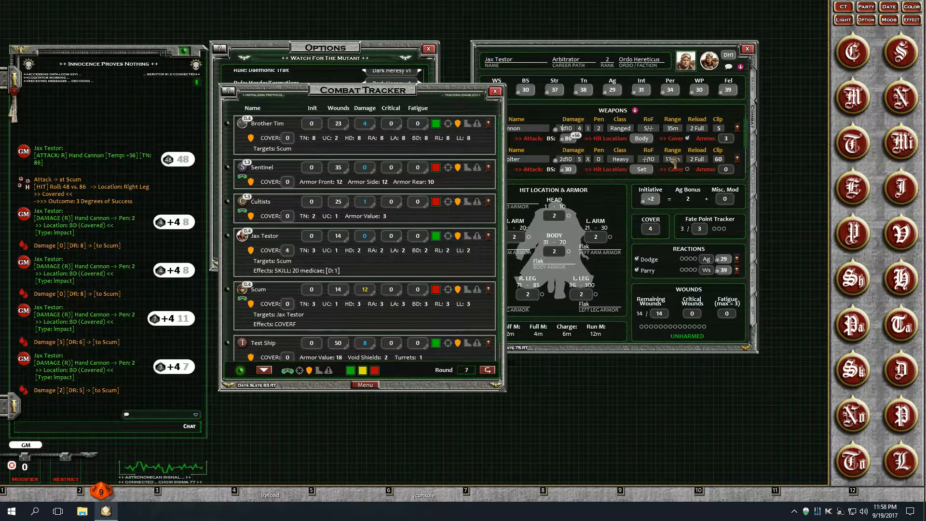
# - Turn off the Hand Cannon's Cover option, set Scum's cover to 4, and roll the weapon's damage against Scum
pyautogui.click(686, 139)
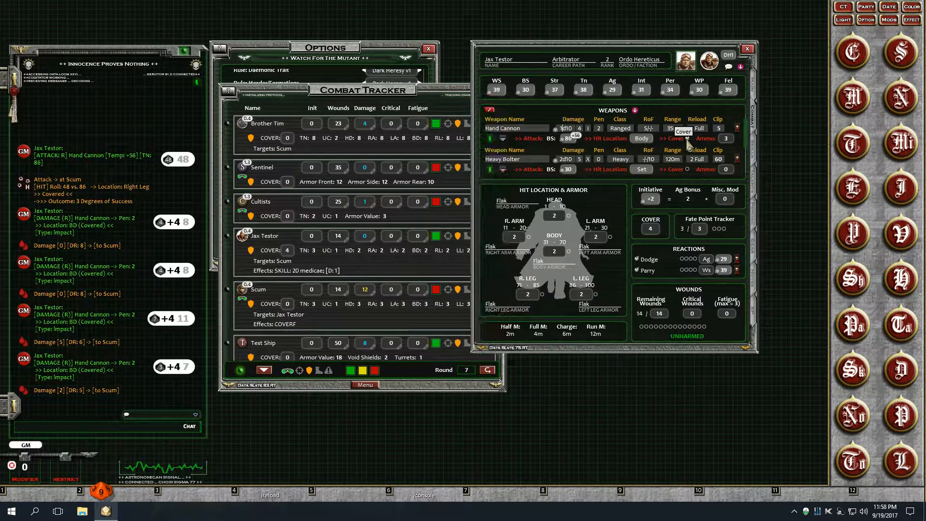
pyautogui.scroll(5, 292, 305)
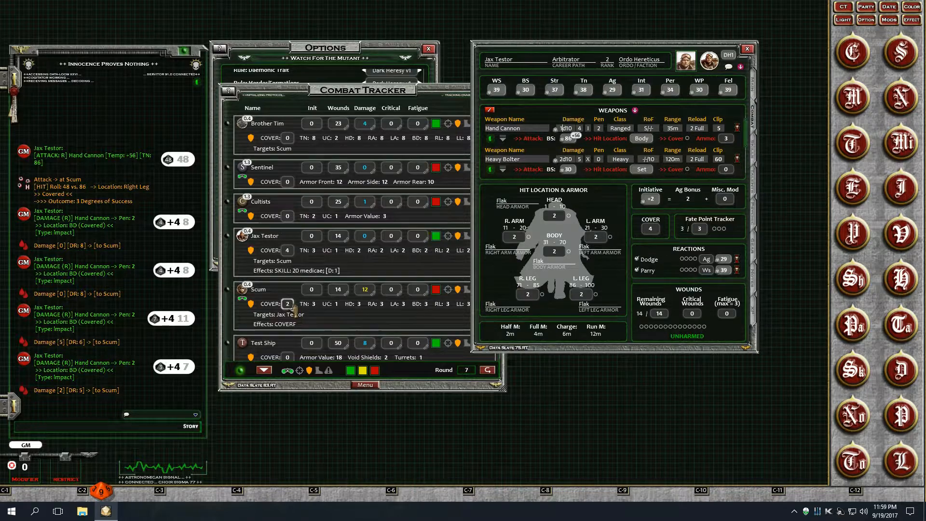
pyautogui.scroll(-1, 293, 305)
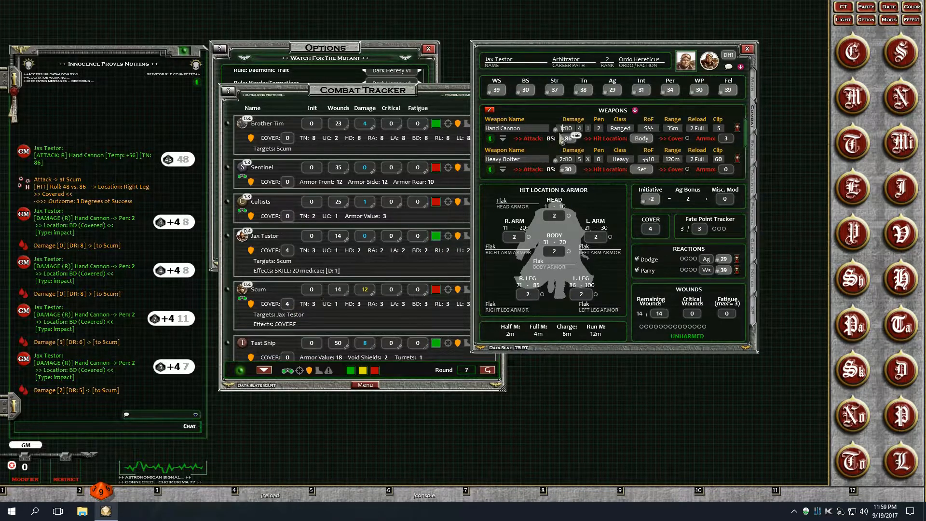
pyautogui.doubleClick(565, 128)
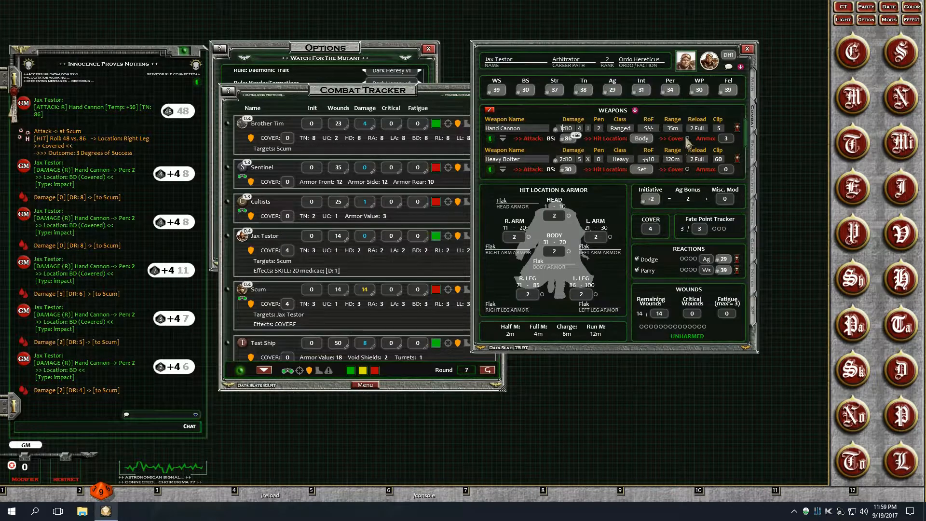
# - Close the combat tracker and set the Hand Cannon's ammo to 5 on Jax Testor's sheet
pyautogui.click(452, 99)
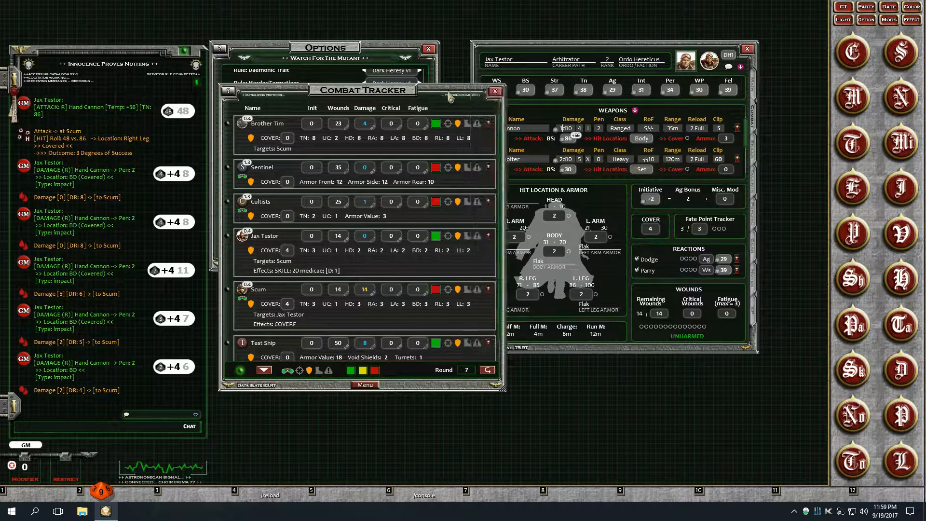
pyautogui.click(494, 92)
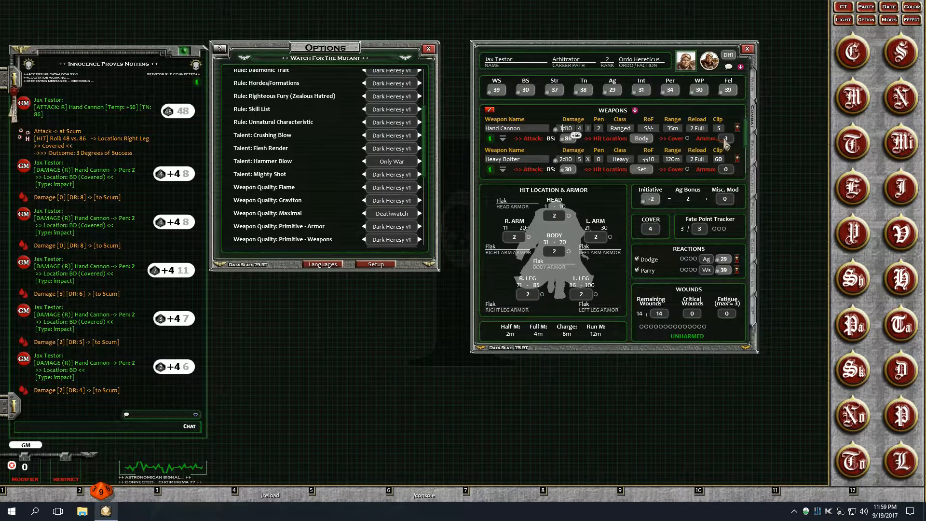
pyautogui.press('ctrl')
pyautogui.scroll(2, 730, 144)
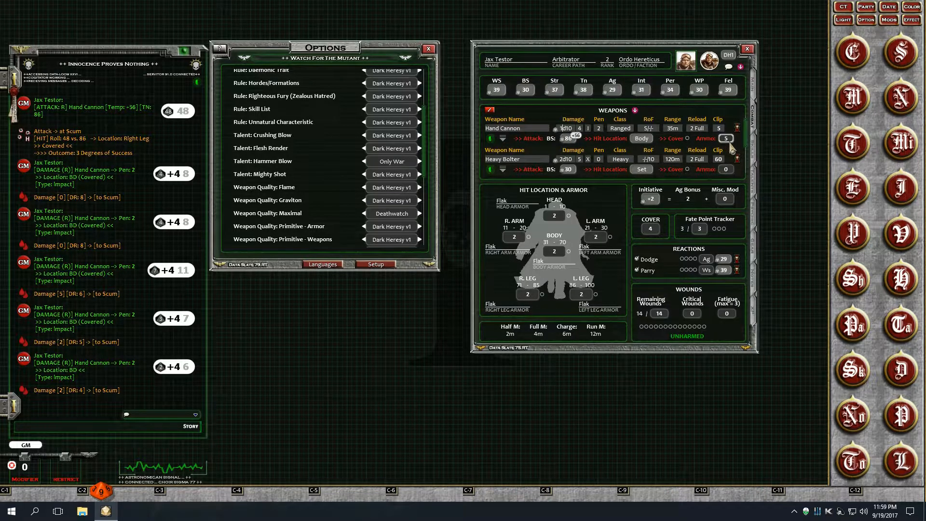
pyautogui.scroll(-2, 731, 147)
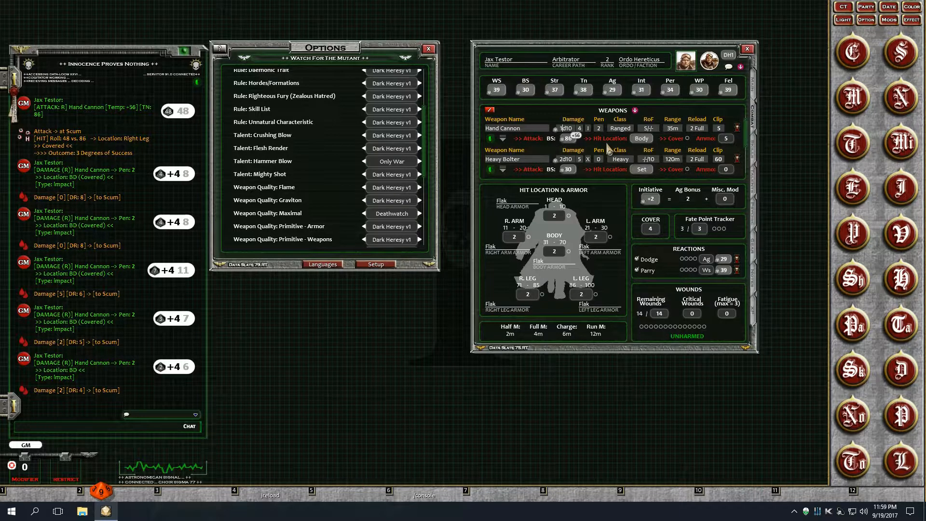
# - Show Jax Testor's psychic powers page and clear space for a second sheet by closing the options and moving the sheet
pyautogui.click(758, 225)
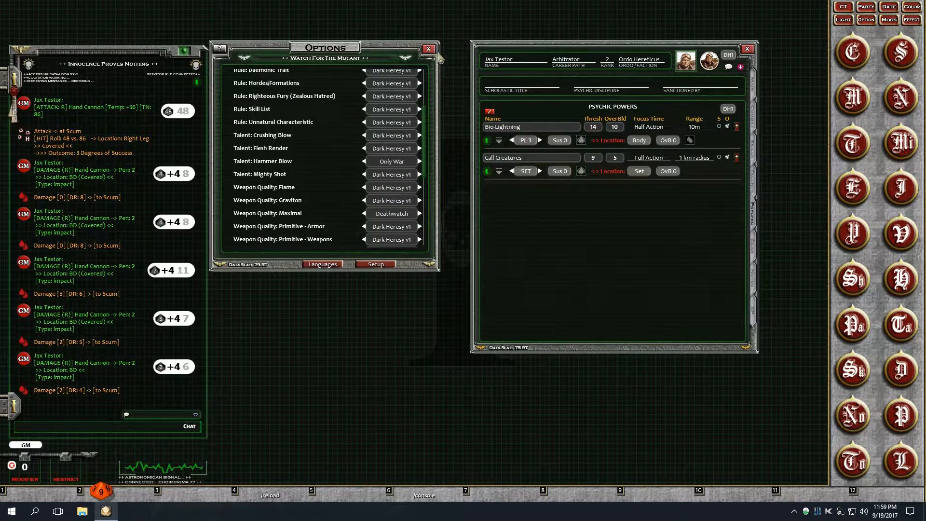
pyautogui.click(428, 48)
pyautogui.moveTo(598, 55); pyautogui.dragTo(659, 61)
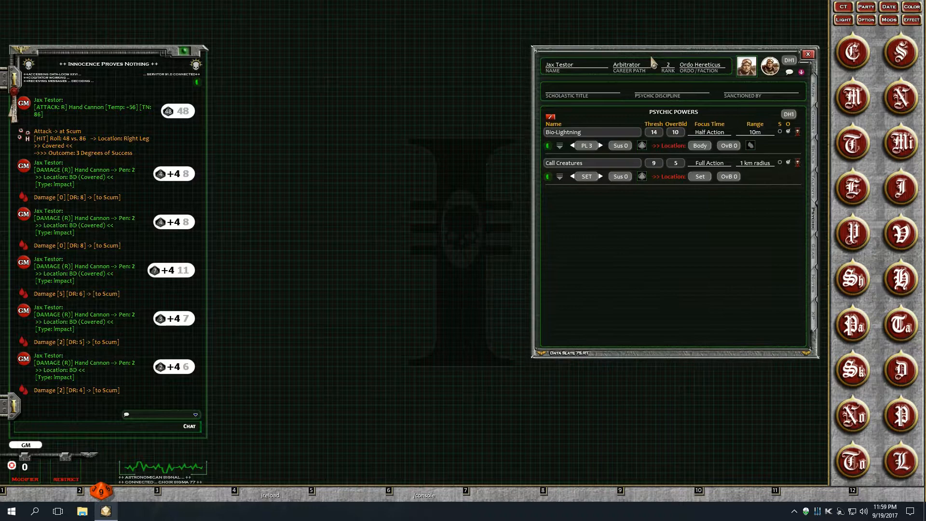
# - Open Brother Tim's psychic powers page and place his sheet beside Jax Testor's
pyautogui.click(851, 58)
pyautogui.click(527, 215)
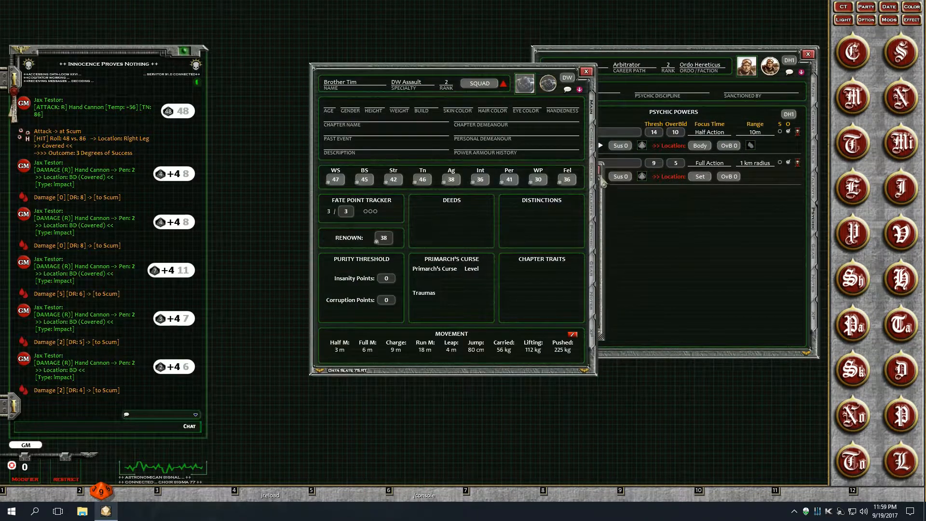
pyautogui.click(594, 242)
pyautogui.moveTo(563, 242); pyautogui.dragTo(489, 219)
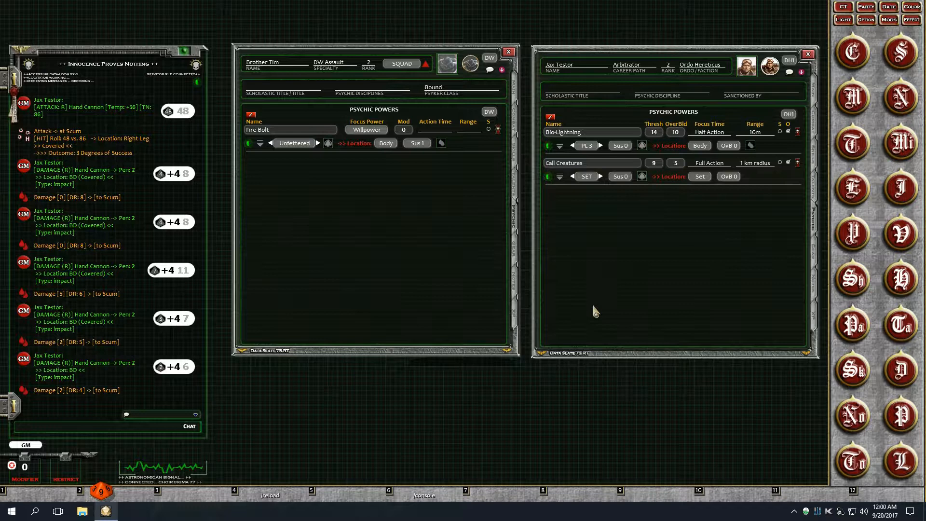
# - Cycle Jax Testor's psychic powers system through DH2 and DW and back to DH1
pyautogui.click(788, 115)
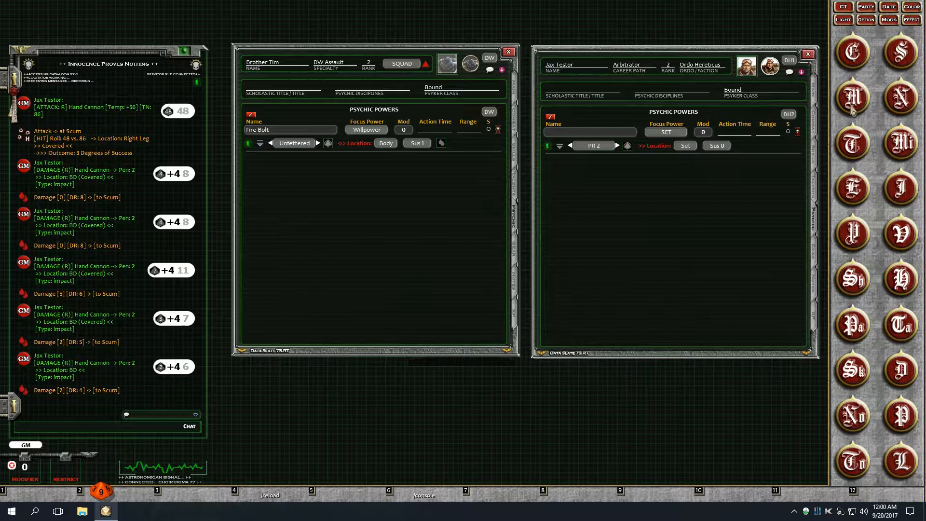
pyautogui.click(789, 115)
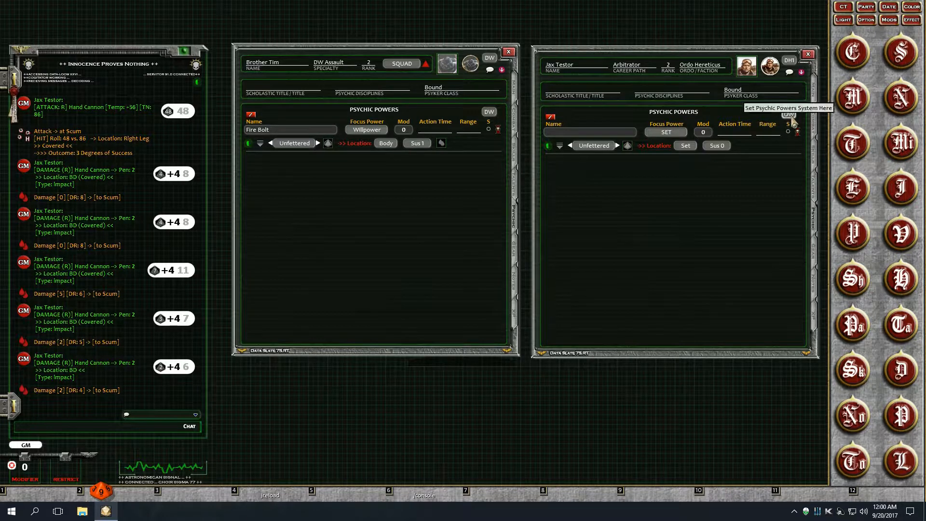
pyautogui.click(791, 116)
pyautogui.click(791, 115)
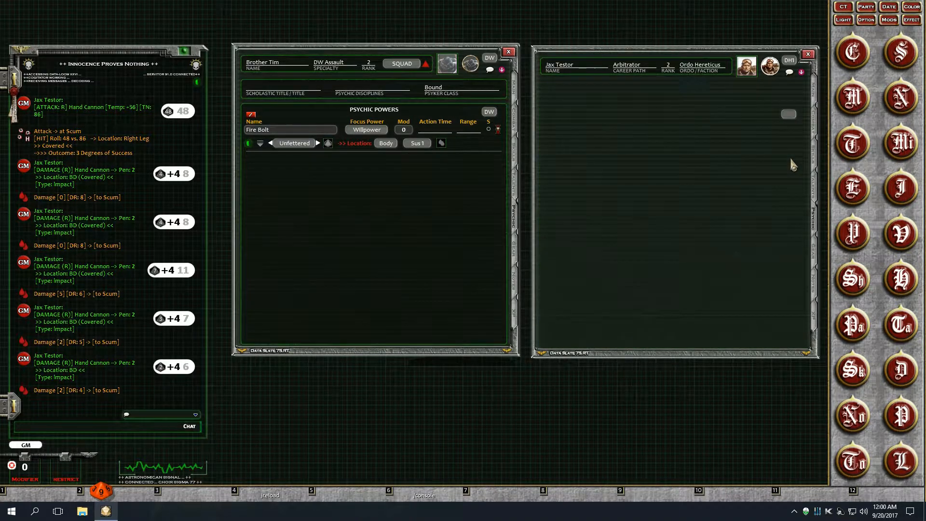
pyautogui.click(788, 114)
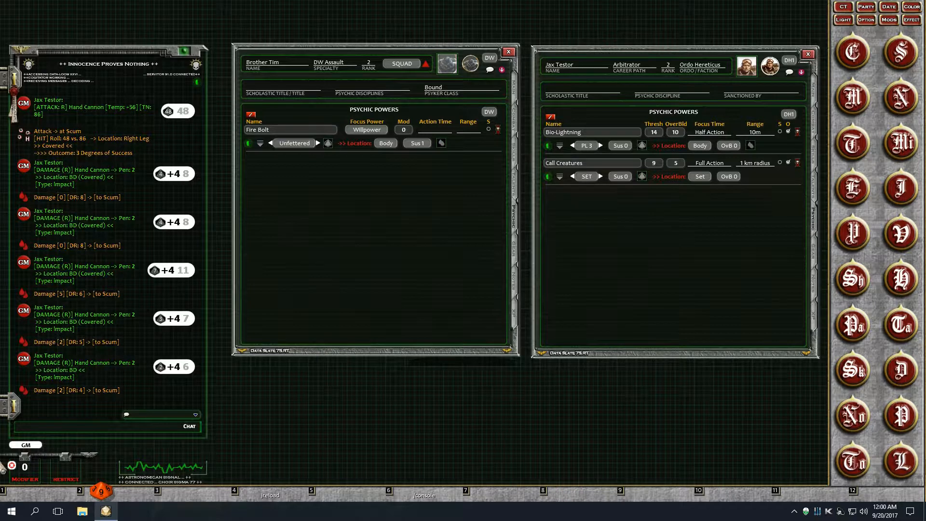
# - Toggle the Psychic S1 entry's sidebar visibility off and on in the library, and close the library
pyautogui.click(901, 461)
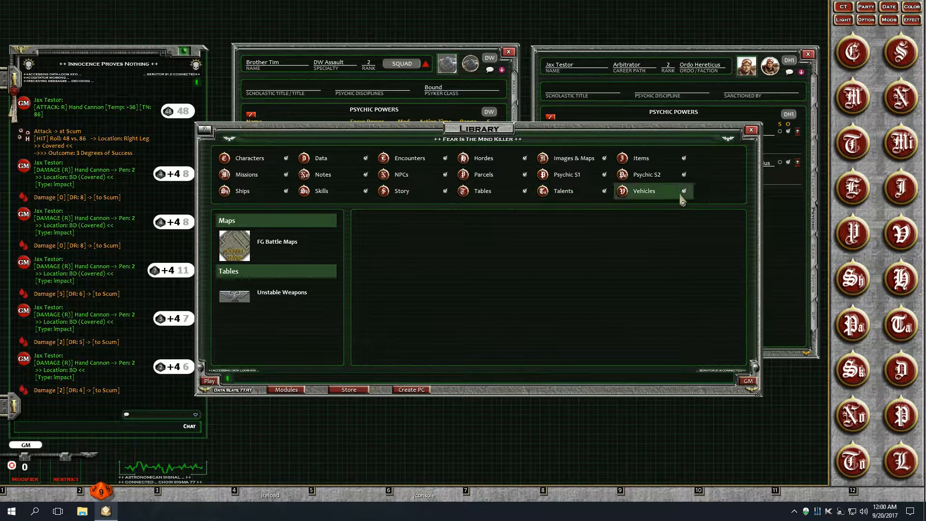
pyautogui.click(604, 175)
pyautogui.click(605, 175)
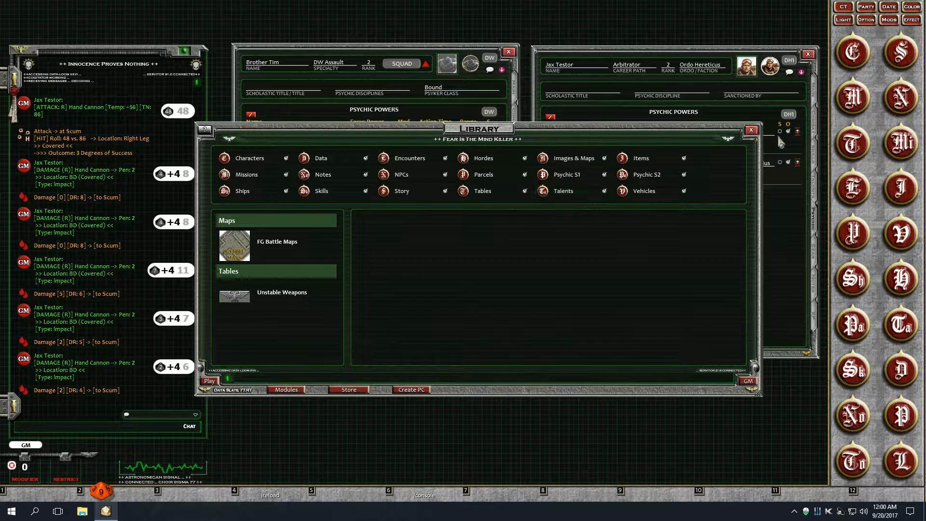
pyautogui.click(605, 176)
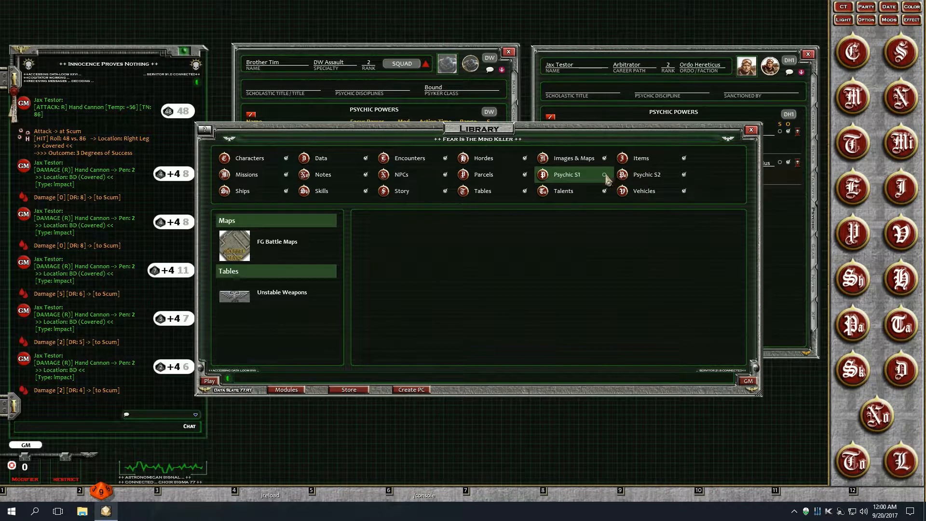
pyautogui.click(605, 176)
pyautogui.click(751, 129)
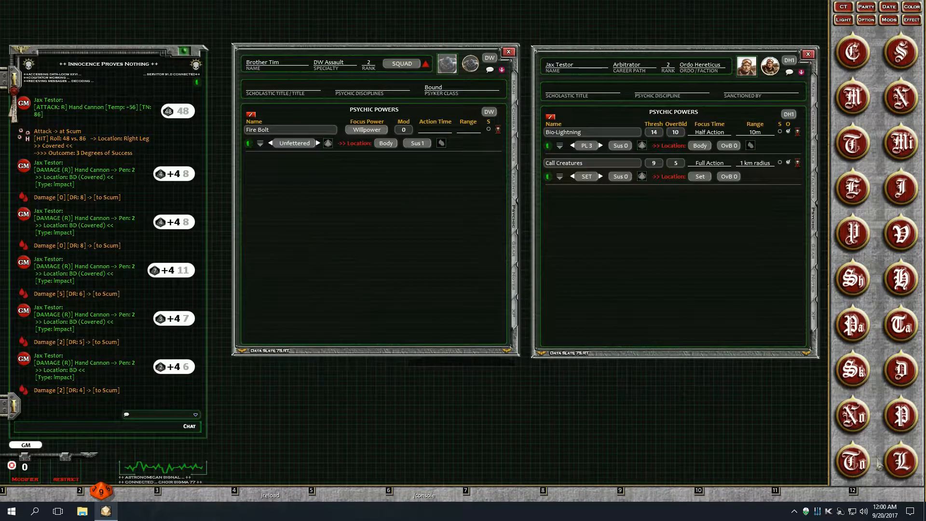
# - Open the Psychic S1 and Psychic S2 lists to compare their entries, and close both
pyautogui.click(900, 423)
pyautogui.click(854, 327)
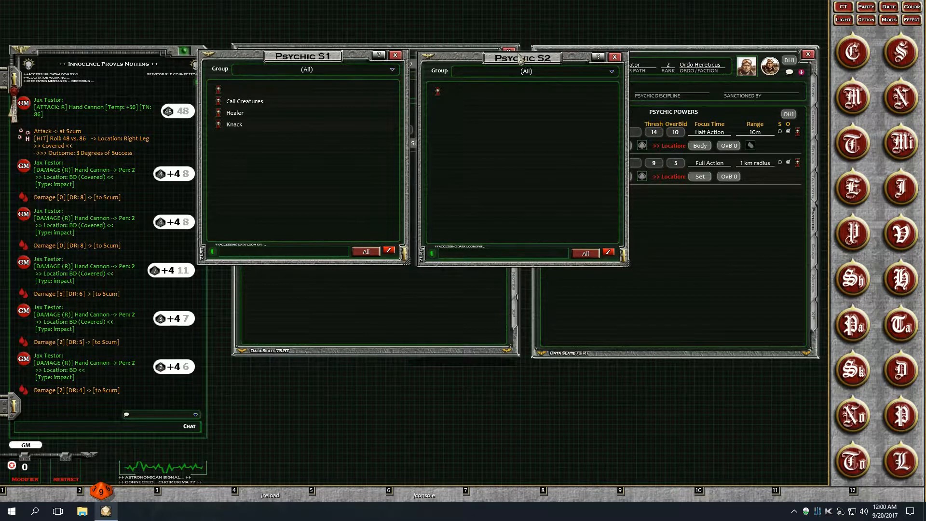
pyautogui.click(395, 55)
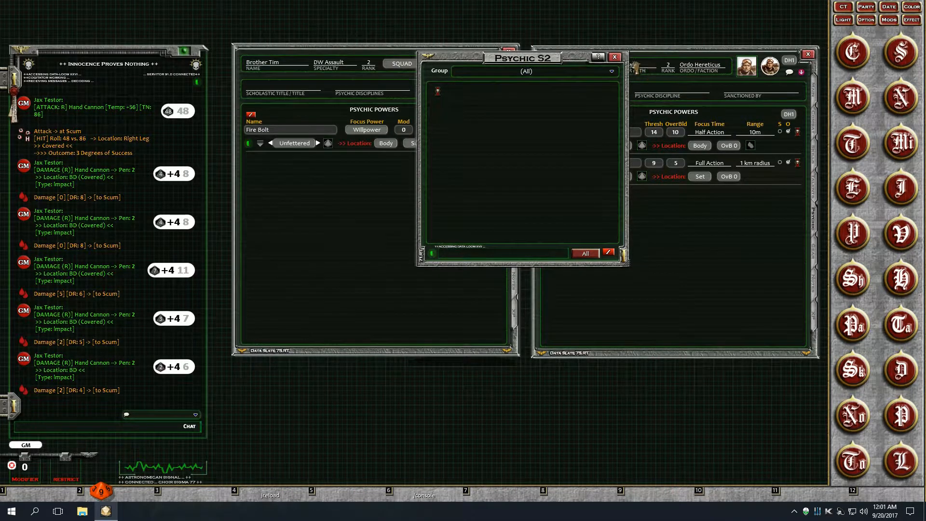
pyautogui.click(615, 57)
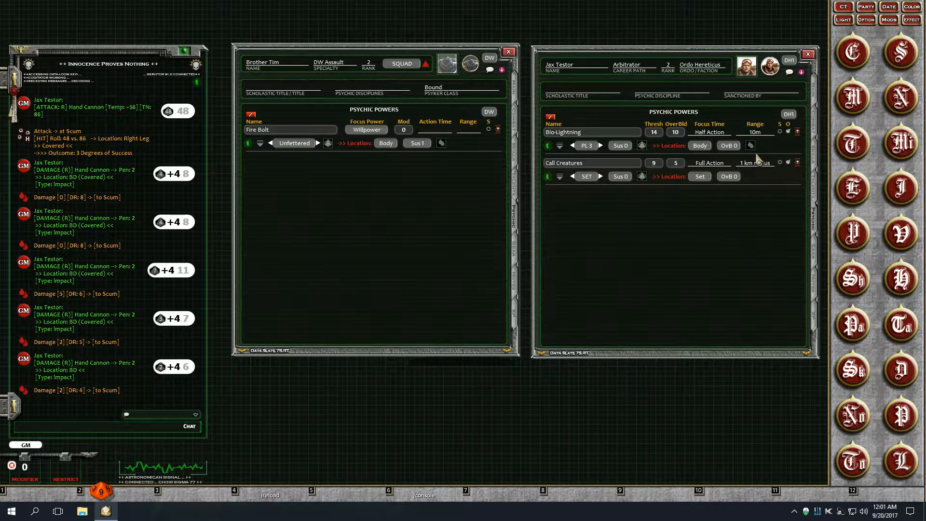
# - Close Jax Testor's sheet and cycle the focus power options of Brother Tim's Fire Bolt back to Willpower
pyautogui.click(808, 54)
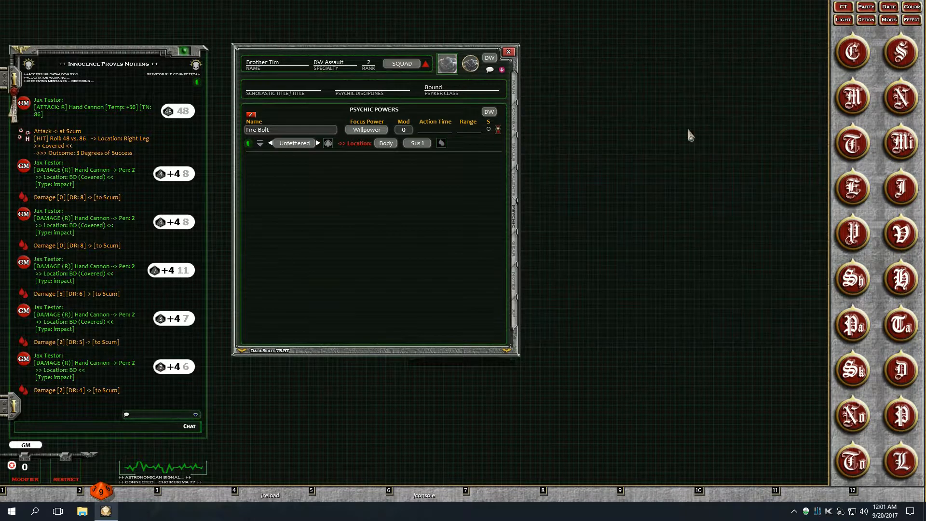
pyautogui.moveTo(370, 180); pyautogui.dragTo(570, 216)
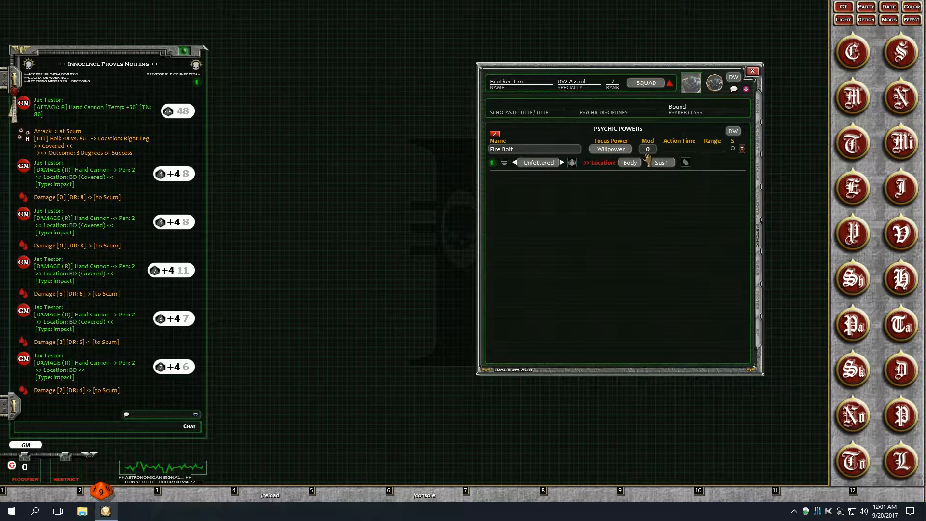
pyautogui.click(615, 149)
pyautogui.click(609, 150)
pyautogui.click(609, 150)
# - Open the psy details of Fire Bolt and place them beside Brother Tim's sheet
pyautogui.click(492, 163)
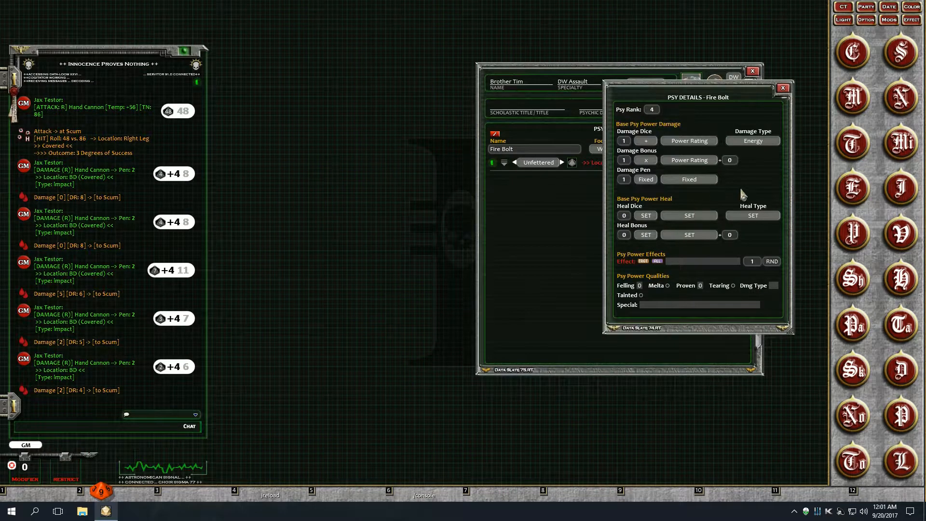
pyautogui.moveTo(743, 195); pyautogui.dragTo(375, 227)
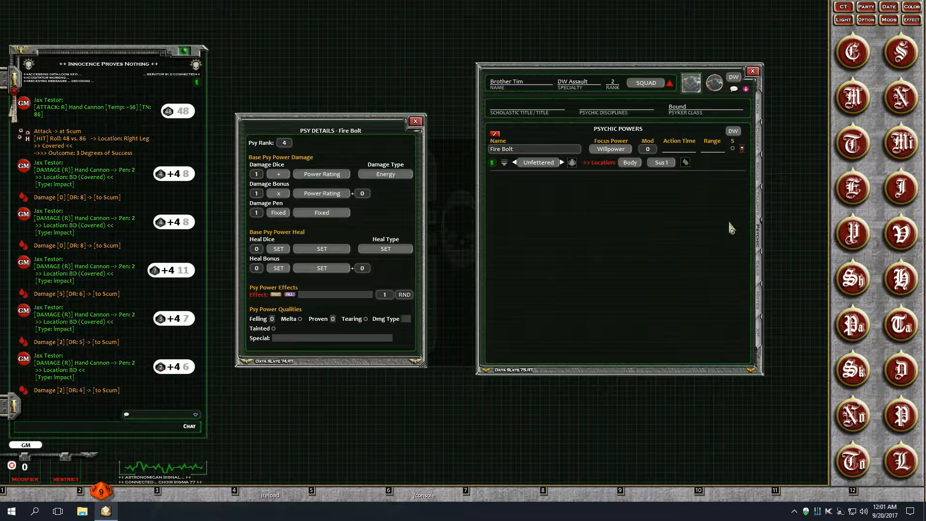
# - Enter the sample text asd as Fire Bolt's psy power effect and clear it
pyautogui.click(334, 296)
pyautogui.write('asd')
pyautogui.press('BackSpace')
pyautogui.press('BackSpace')
# - Keep Fire Bolt's base damage dice at 1 and expand the power's damage and heal line on Brother Tim's sheet
pyautogui.scroll(1, 262, 253)
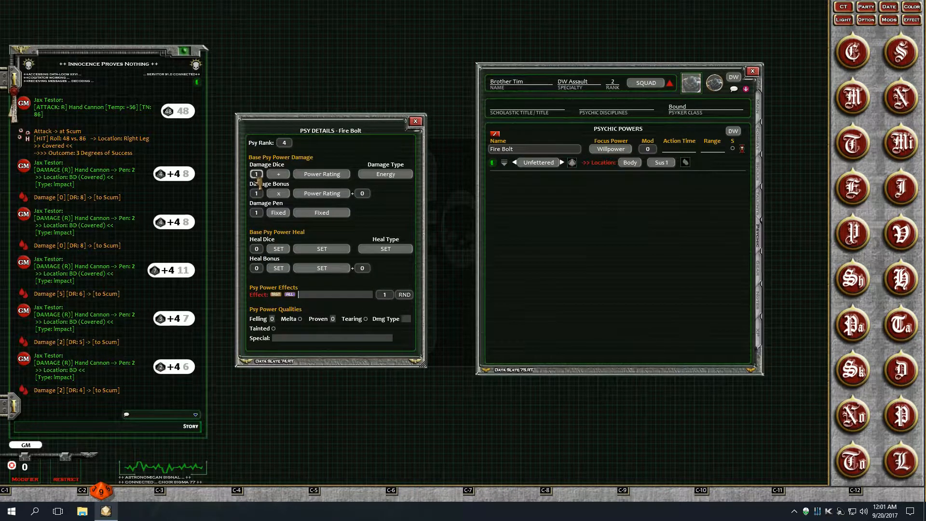
pyautogui.click(504, 163)
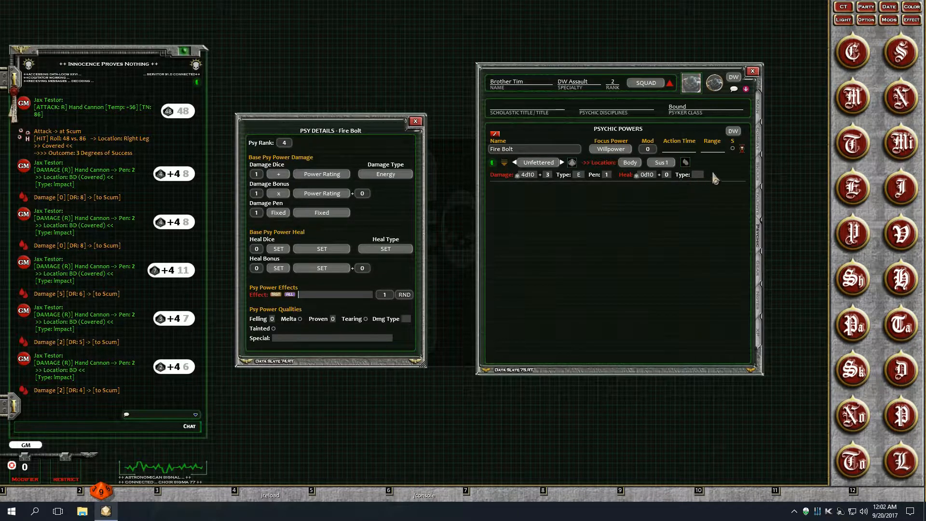
# - Collapse and re-expand Fire Bolt's damage and heal line on Brother Tim's sheet
pyautogui.click(505, 164)
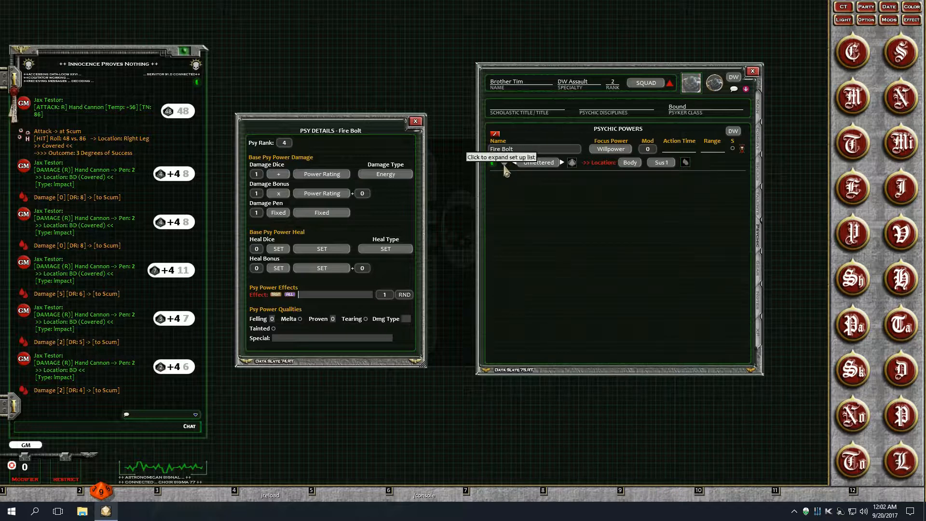
pyautogui.click(505, 165)
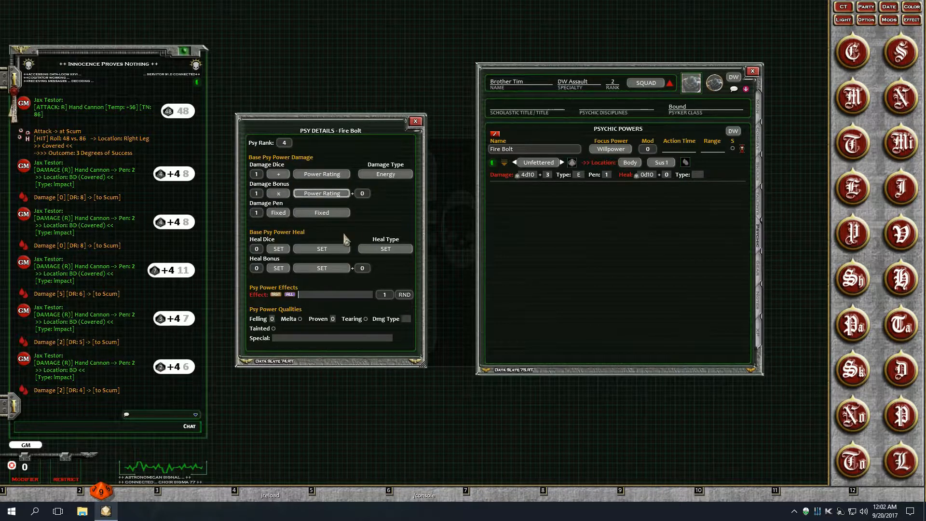
pyautogui.click(504, 163)
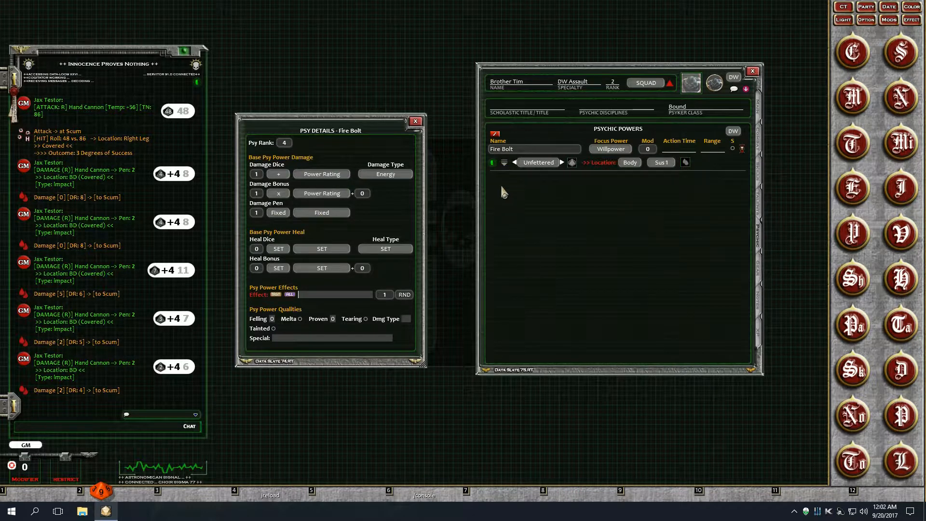
pyautogui.click(505, 164)
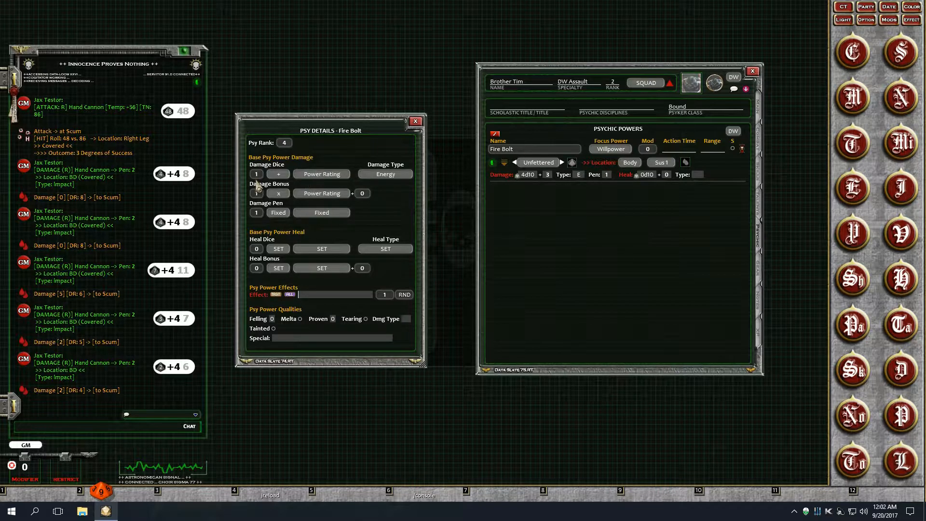
# - Clear the chat log and roll Fire Bolt's psy attack at the Unfettered power level
pyautogui.rightClick(175, 145)
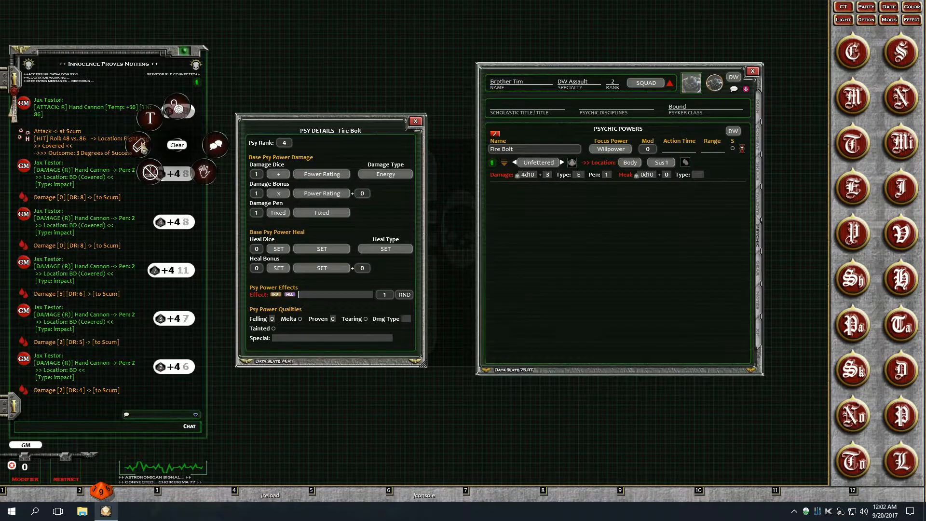
pyautogui.click(146, 141)
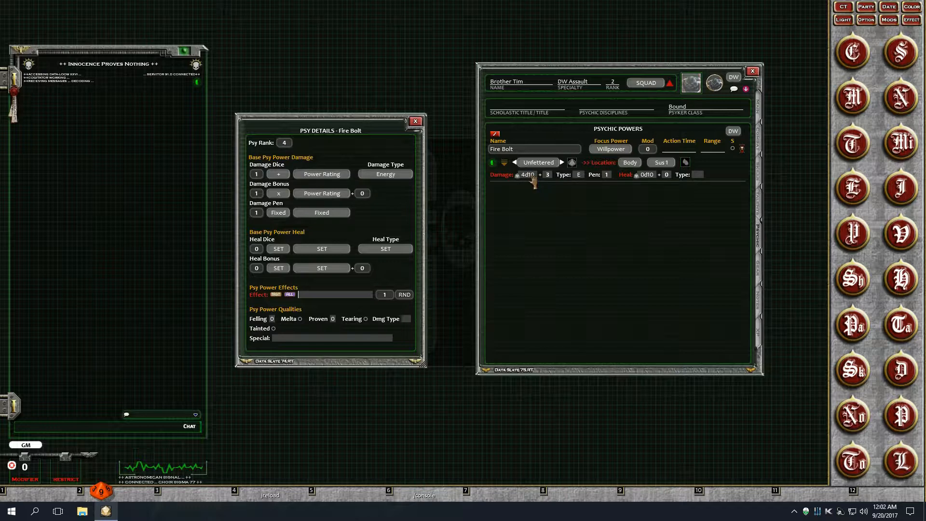
pyautogui.click(572, 163)
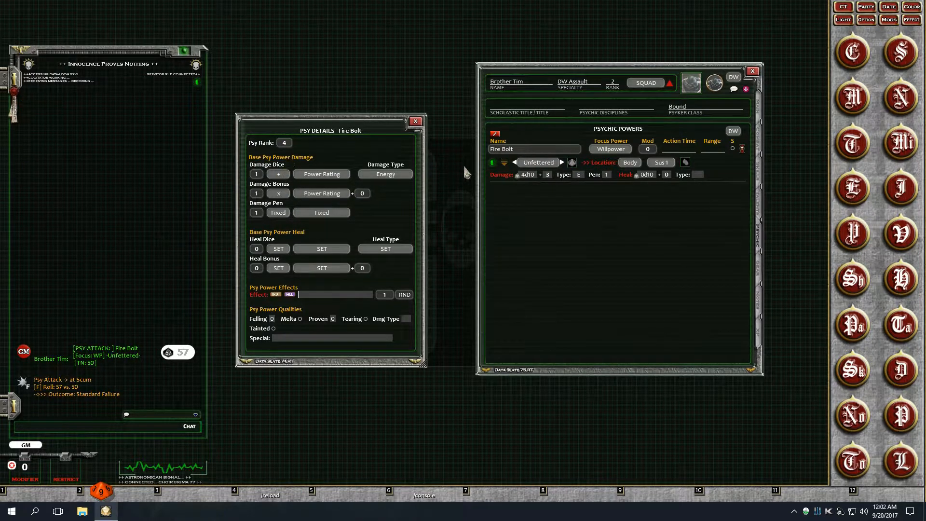
# - Roll Fire Bolt's psy attack at the Fettered power level, and once more at Unfettered
pyautogui.click(527, 164)
pyautogui.click(527, 166)
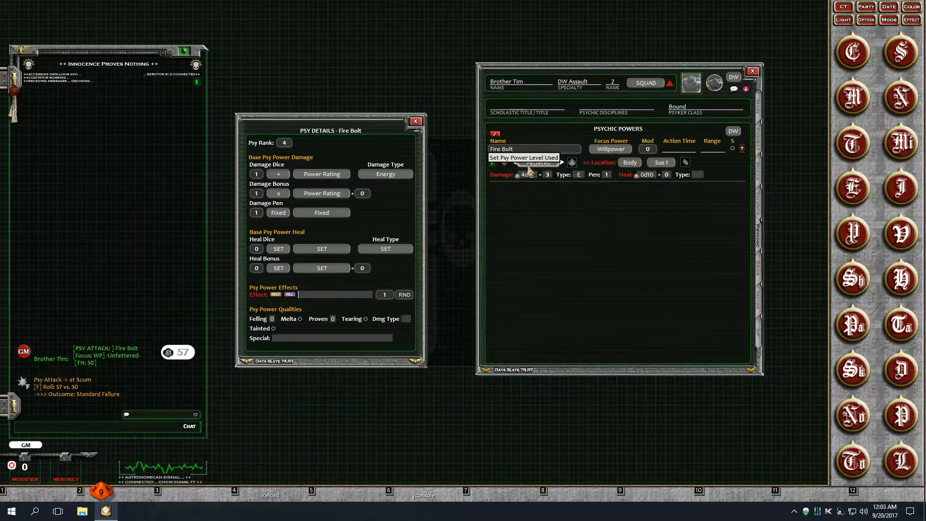
pyautogui.click(572, 163)
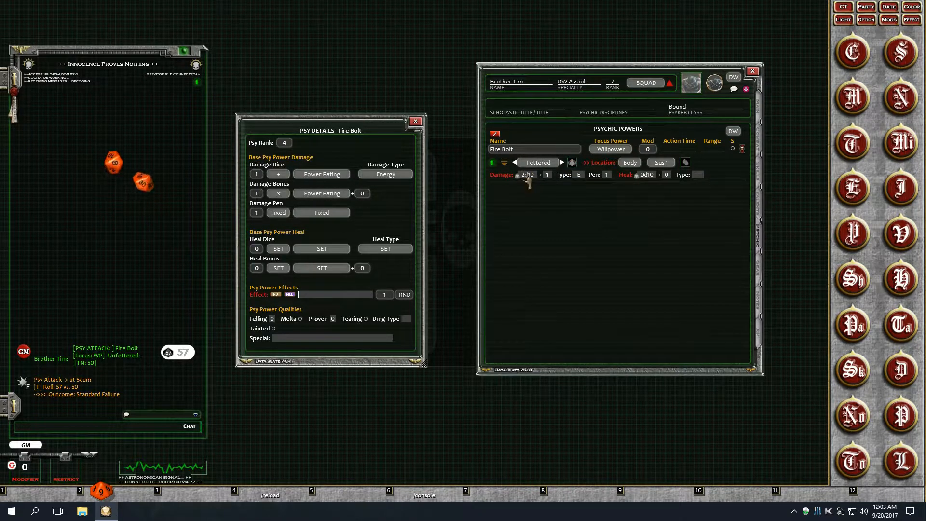
pyautogui.click(572, 163)
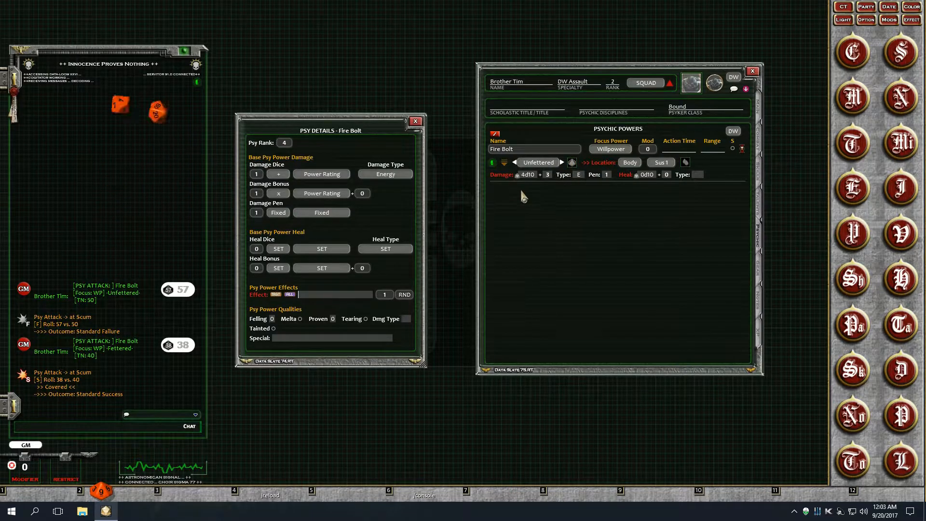
# - Set Fire Bolt's damage dice operator to x and its psy rank to 8, rolling the psy attack after each change
pyautogui.keyDown('ctrl'); pyautogui.click(279, 174); pyautogui.keyUp('ctrl')
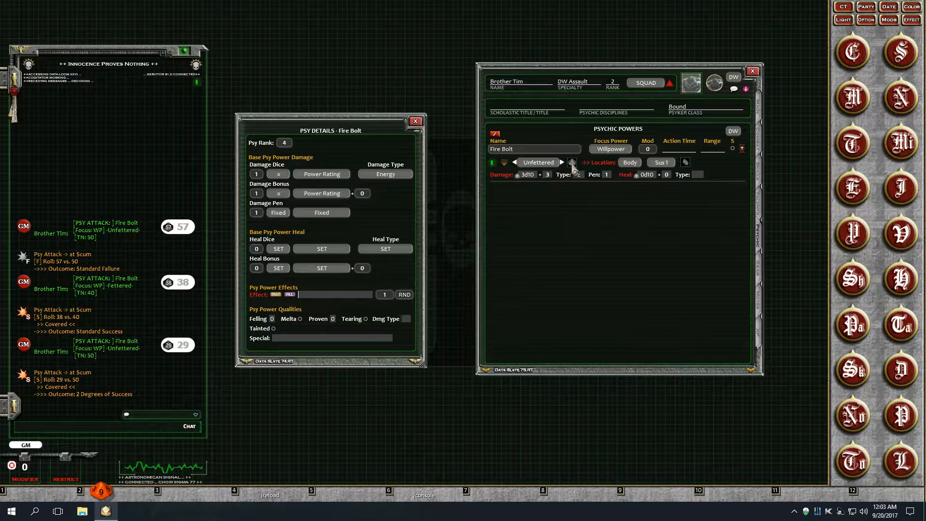
pyautogui.click(573, 163)
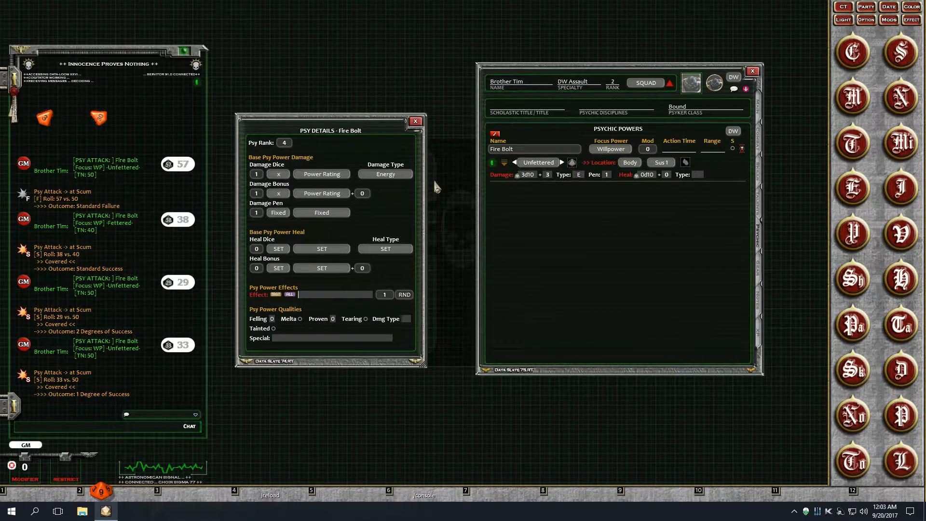
pyautogui.press('ctrl')
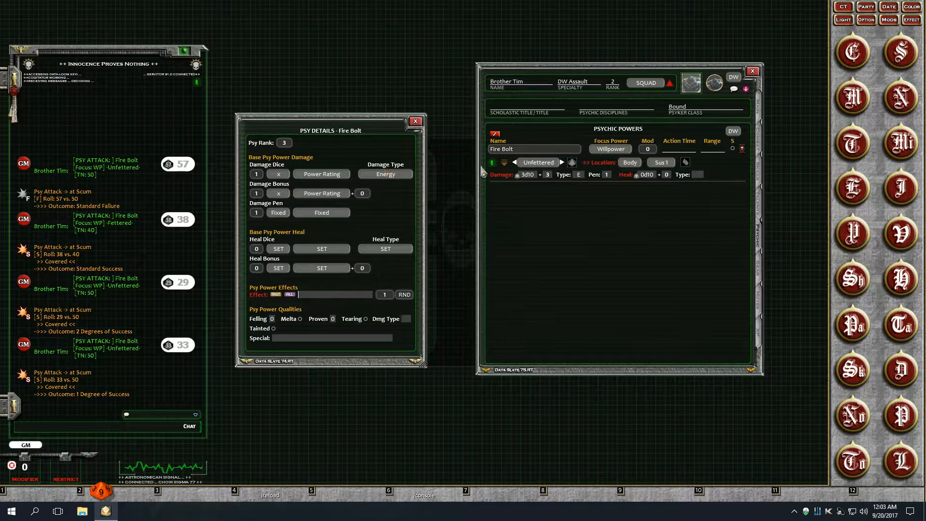
pyautogui.scroll(2, 284, 146)
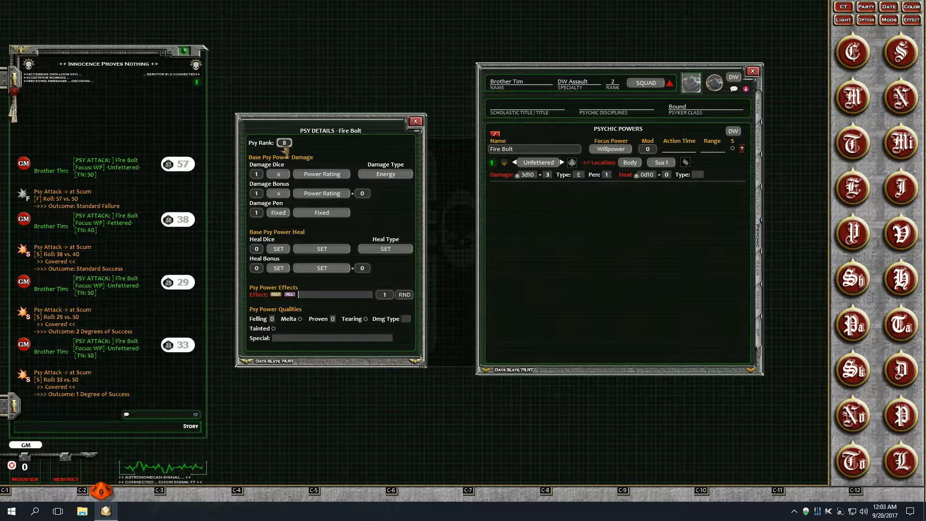
pyautogui.doubleClick(573, 164)
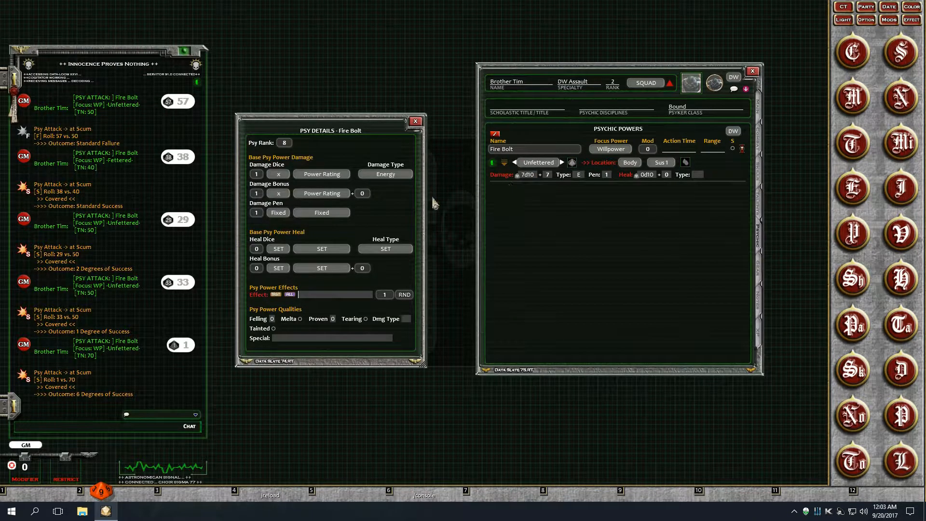
# - Set Fire Bolt's psy rank to 7, its damage dice operator and basis to Fixed, and the damage bonus operator to +
pyautogui.press('ctrl')
pyautogui.moveTo(284, 145); pyautogui.dragTo(284, 143)
pyautogui.click(278, 175)
pyautogui.click(308, 175)
pyautogui.scroll(-1, 547, 174)
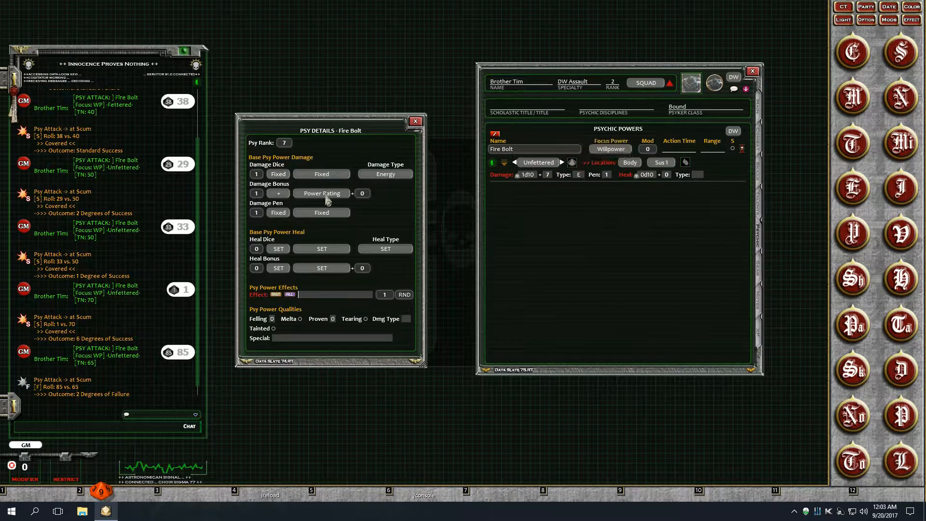
# - Lower Fire Bolt's psy rank to 4 and clear the chat log
pyautogui.scroll(-2, 281, 151)
pyautogui.rightClick(186, 145)
pyautogui.click(154, 147)
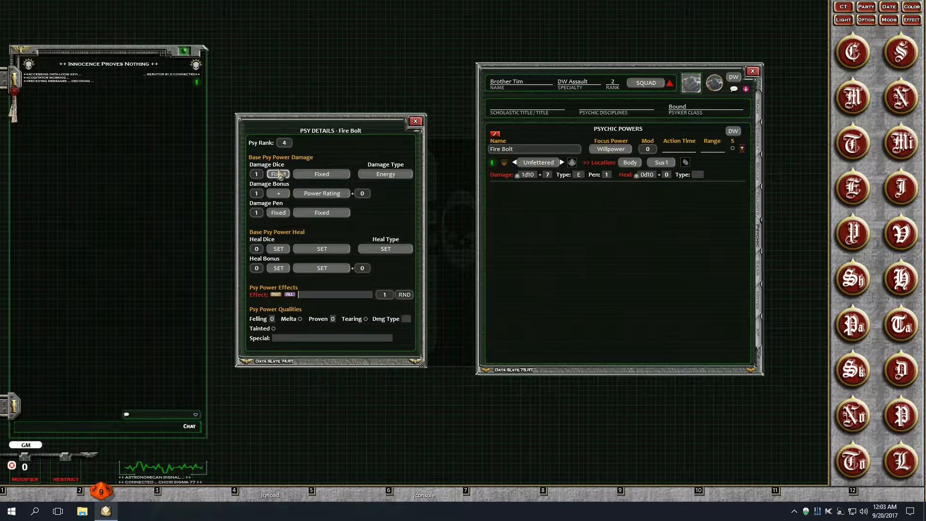
# - Set Fire Bolt's base damage bonus to 0, keeping the + Power Rating calculation
pyautogui.click(284, 144)
pyautogui.click(280, 195)
pyautogui.press('ctrl')
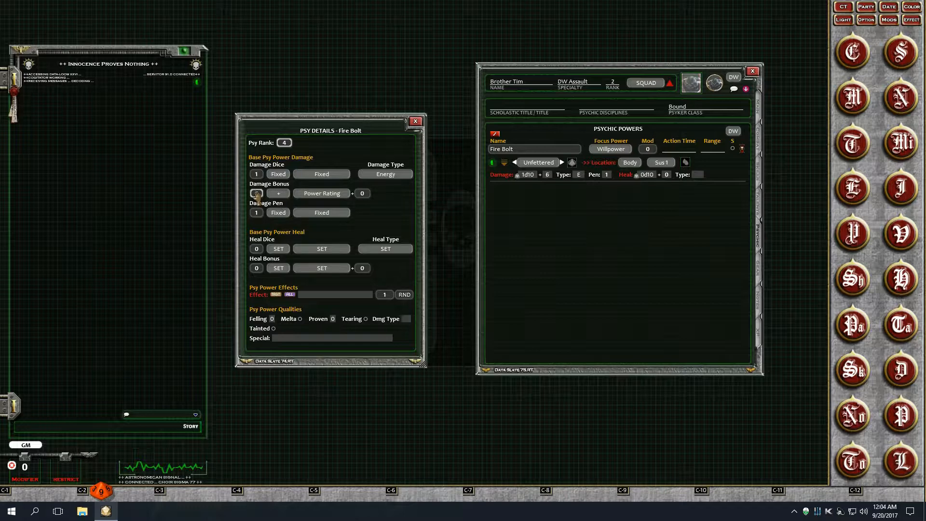
pyautogui.scroll(-1, 257, 194)
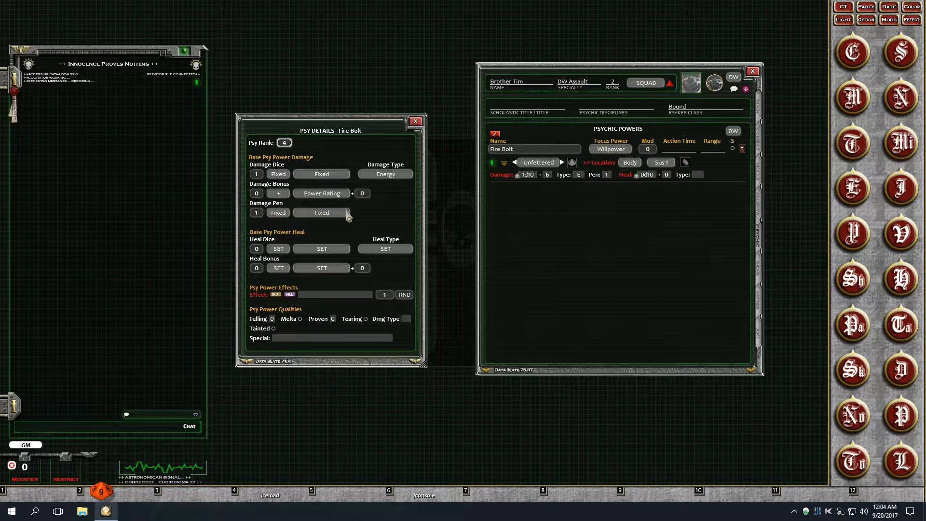
# - Switch Fire Bolt's power level to Fettered and roll its psy attack
pyautogui.click(544, 165)
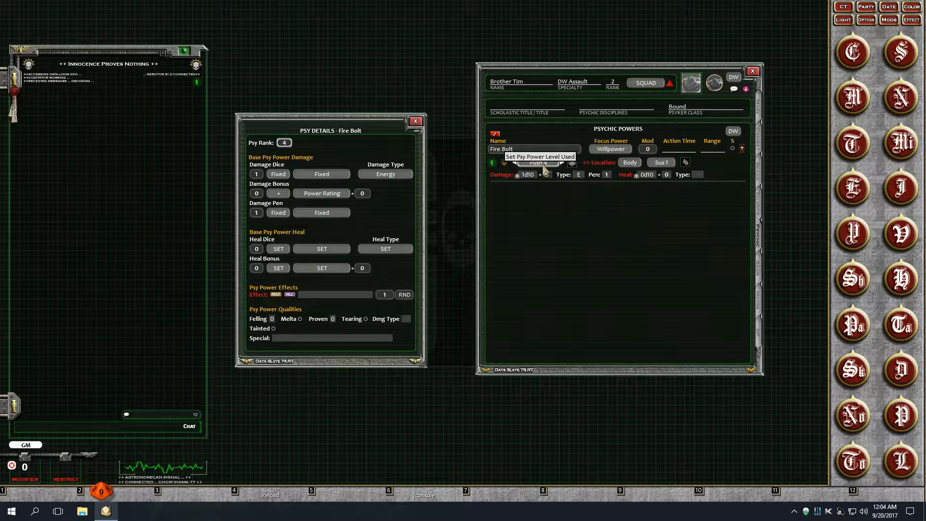
pyautogui.click(544, 166)
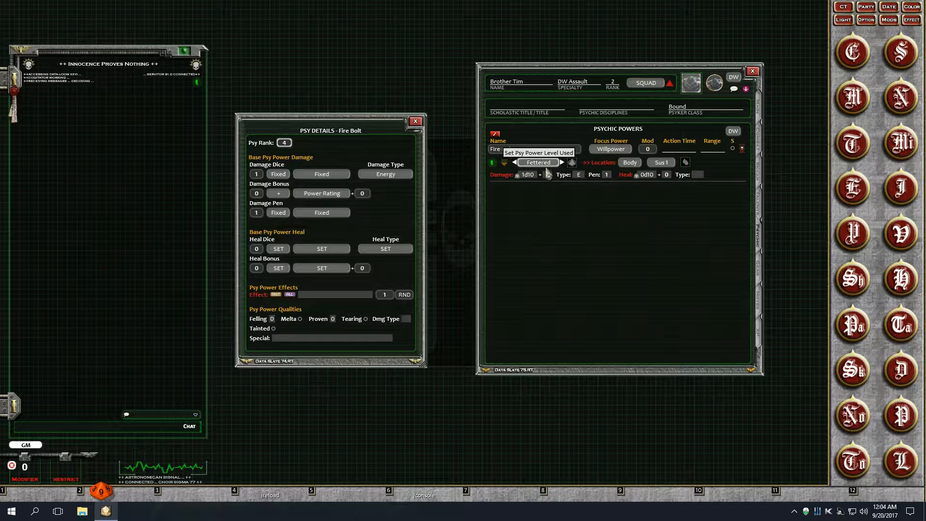
pyautogui.click(571, 163)
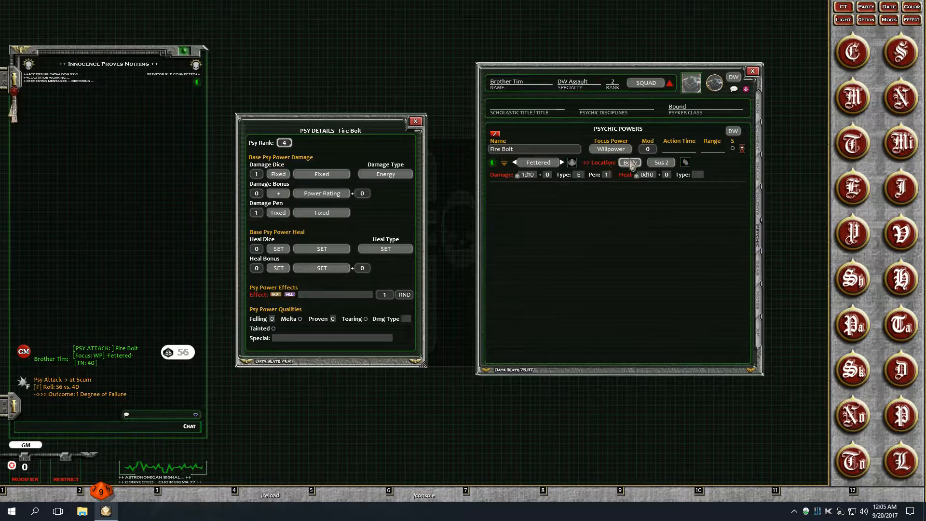
# - Raise Fire Bolt's amount of sustained powers to 5
pyautogui.click(665, 162)
pyautogui.click(666, 162)
pyautogui.click(665, 162)
# - Set Fire Bolt's damage dice to be multiplied (x) by Power Rating
pyautogui.click(273, 177)
pyautogui.click(273, 177)
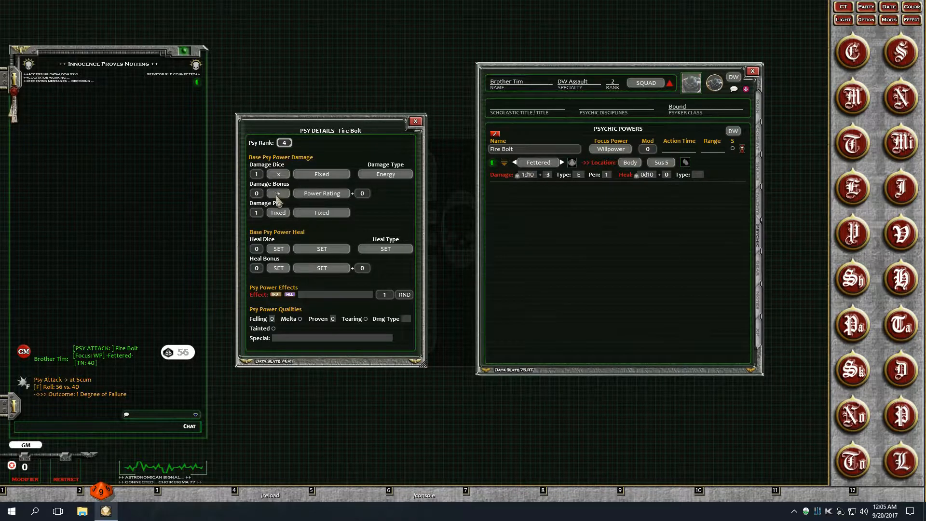
pyautogui.click(322, 176)
# - Cycle Fire Bolt's amount of sustained powers to 0
pyautogui.click(669, 163)
pyautogui.click(669, 163)
pyautogui.click(670, 163)
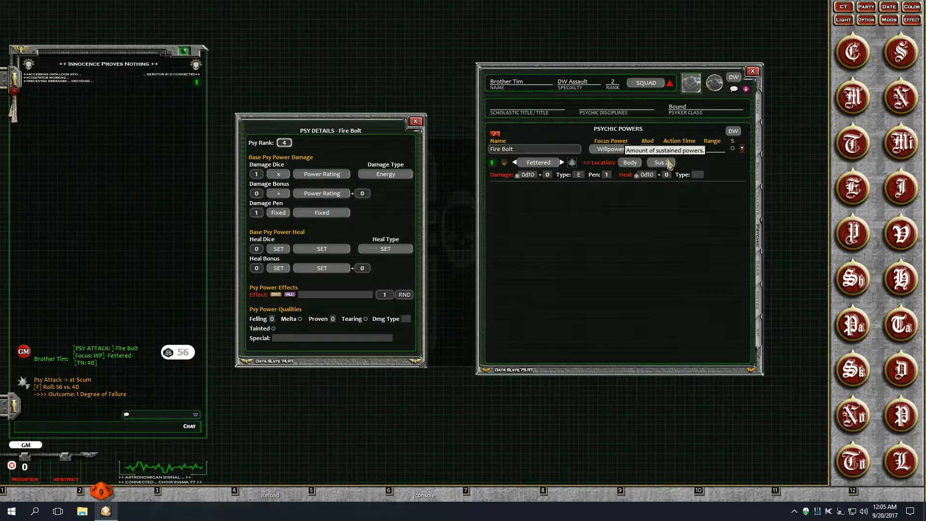
pyautogui.click(670, 164)
pyautogui.click(670, 164)
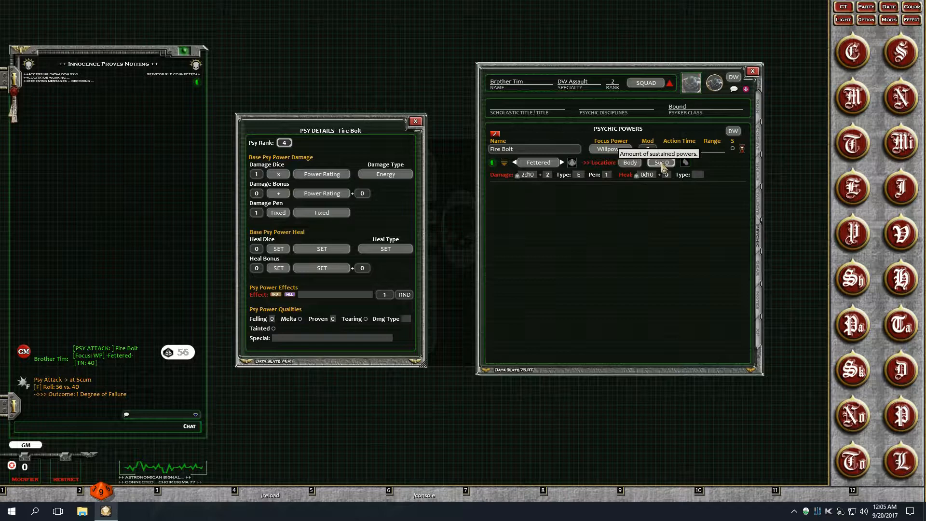
# - Roll Fire Bolt's psy attack at the Unfettered power level, and again with the damage dice operator set to +
pyautogui.click(557, 166)
pyautogui.click(572, 163)
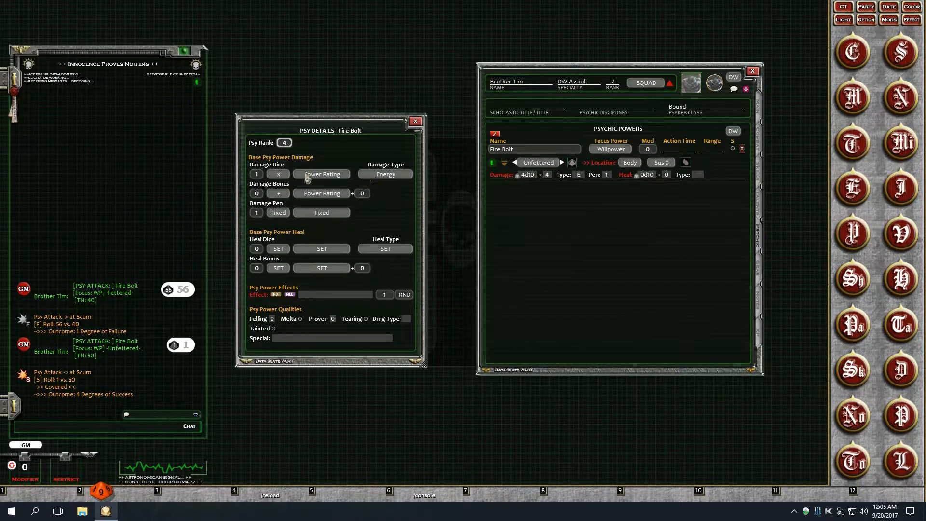
pyautogui.click(279, 174)
pyautogui.click(279, 174)
pyautogui.click(572, 163)
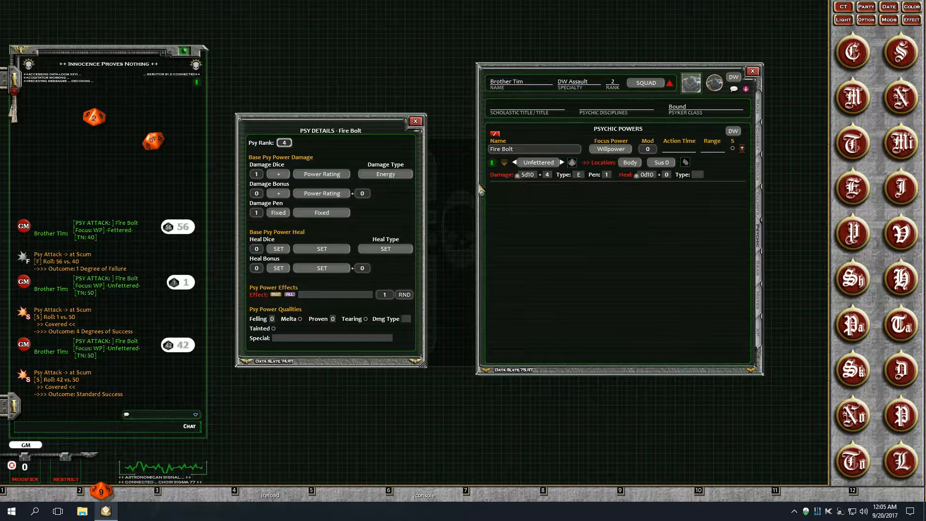
# - Cycle the basis options of Fire Bolt's damage dice and leave it on Fixed
pyautogui.click(321, 175)
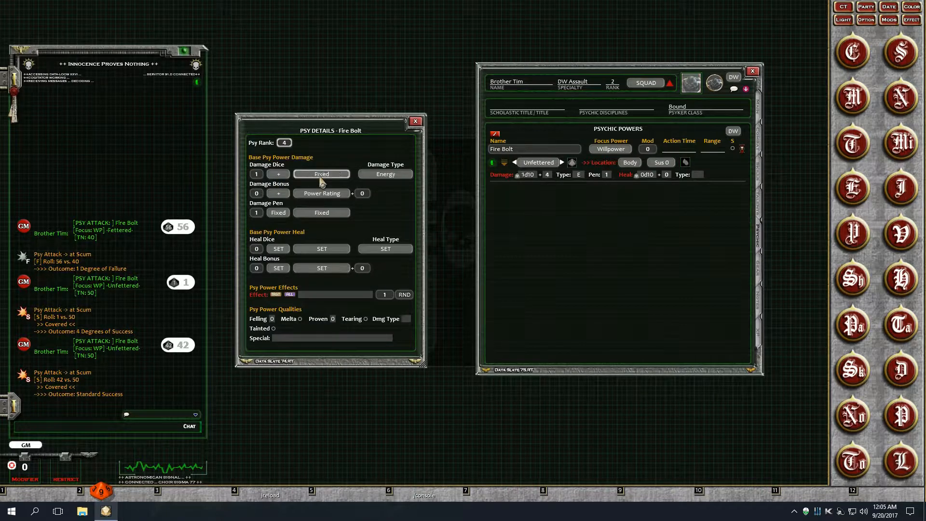
pyautogui.click(321, 175)
pyautogui.click(322, 174)
# - Collapse and re-expand Fire Bolt's damage and heal line, and roll the power's damage
pyautogui.click(504, 163)
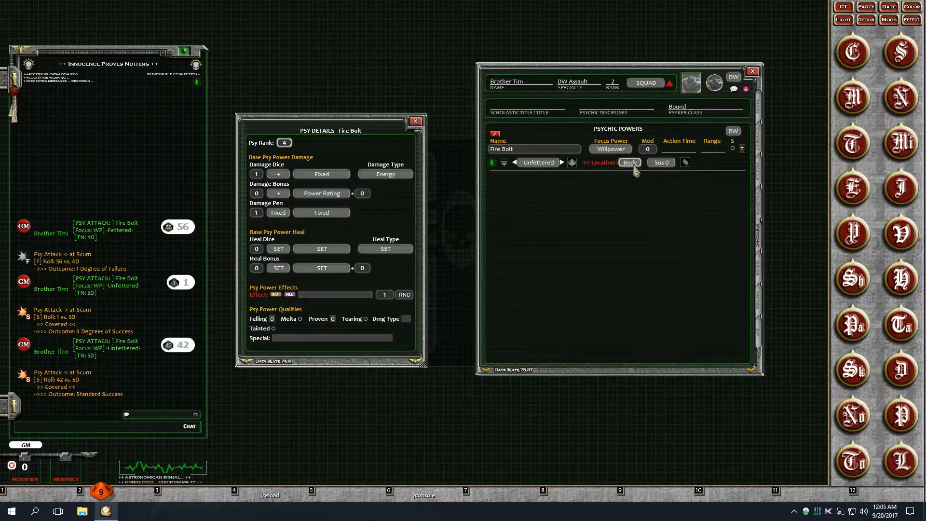
pyautogui.click(504, 163)
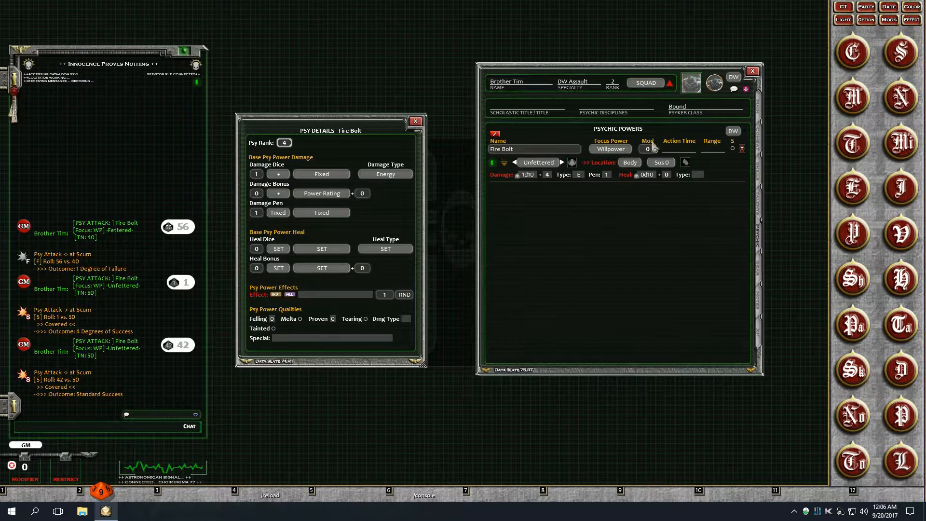
pyautogui.click(685, 163)
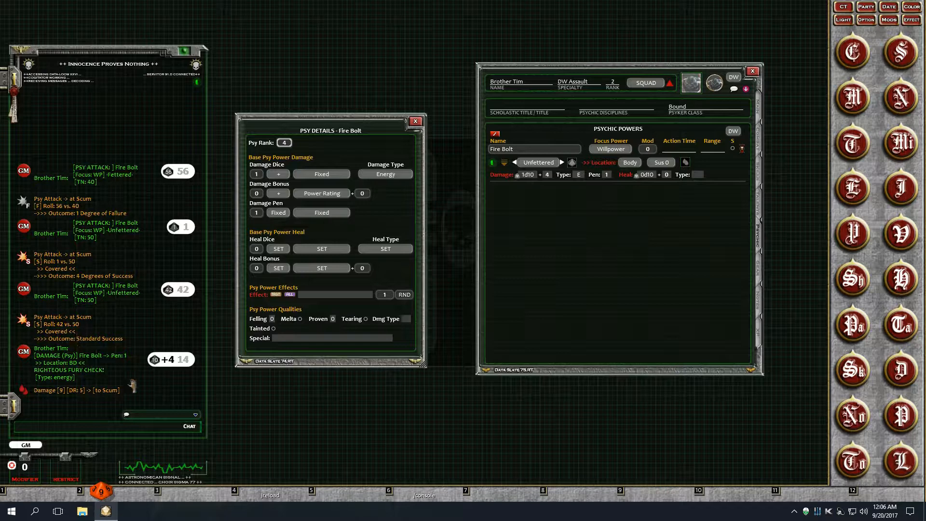
# - Lock the dice on the tabletop
pyautogui.rightClick(281, 458)
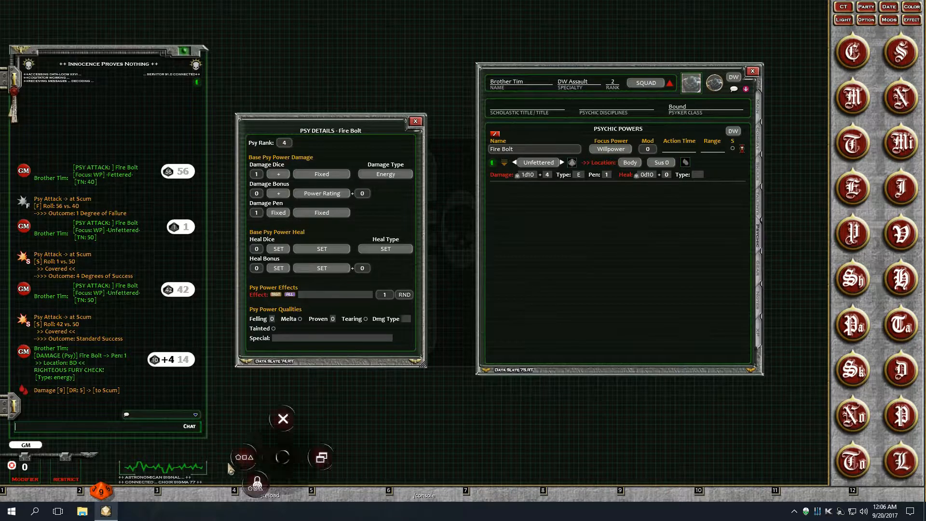
pyautogui.click(255, 480)
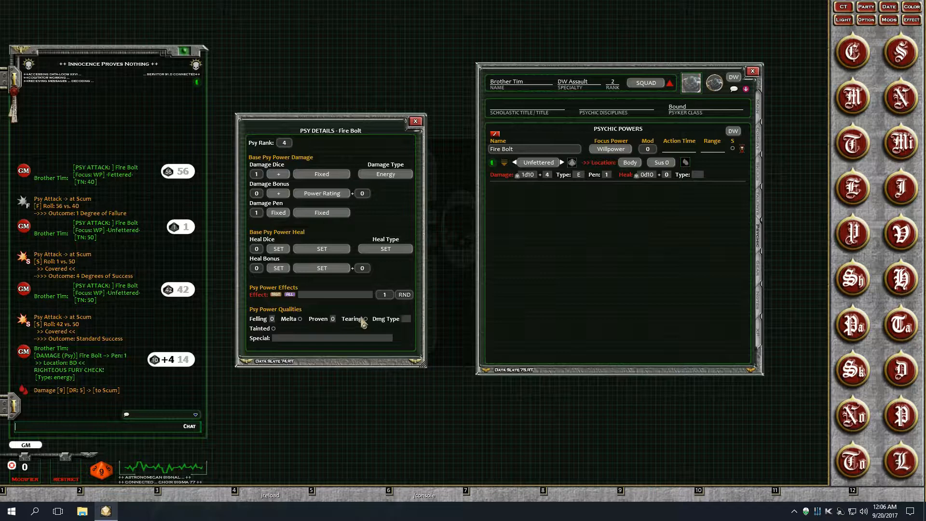
# - Close Fire Bolt's psy details, collapse the power's damage and heal line, and close Brother Tim's sheet
pyautogui.click(276, 176)
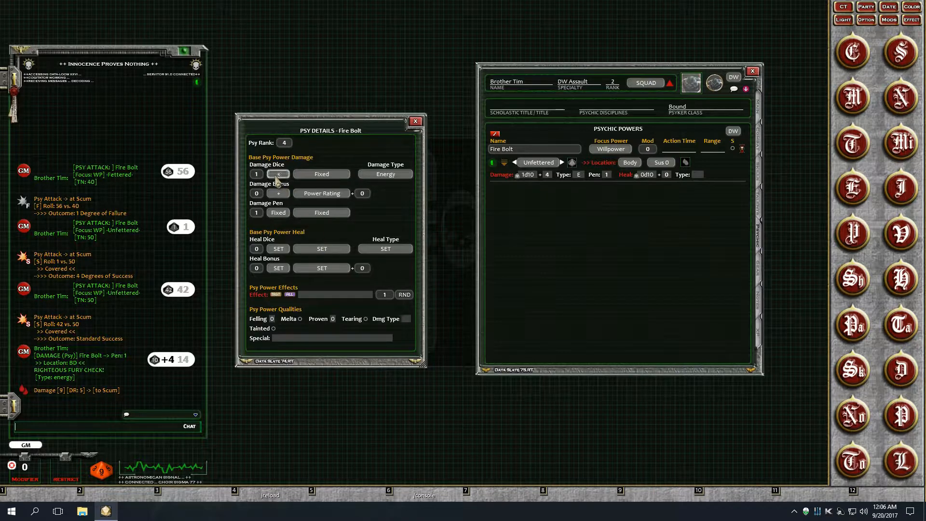
pyautogui.click(314, 175)
pyautogui.click(415, 121)
pyautogui.click(505, 163)
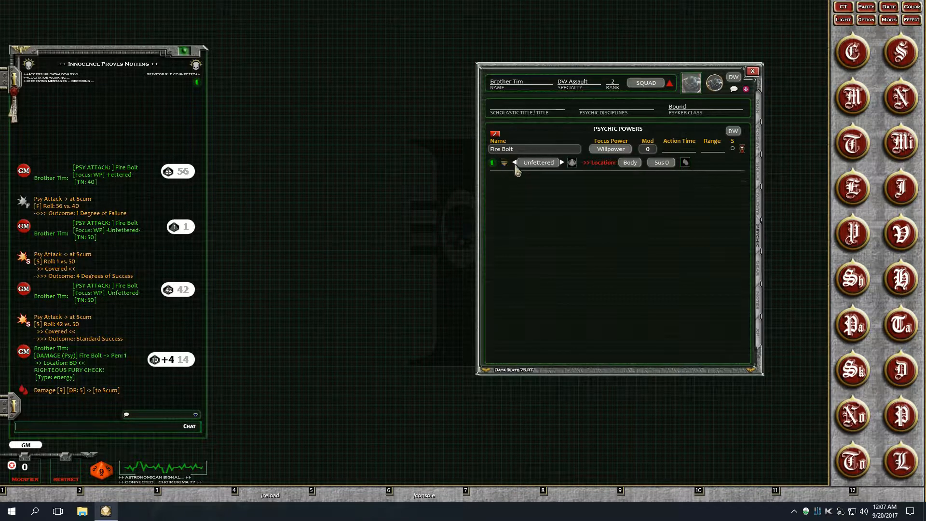
pyautogui.click(753, 72)
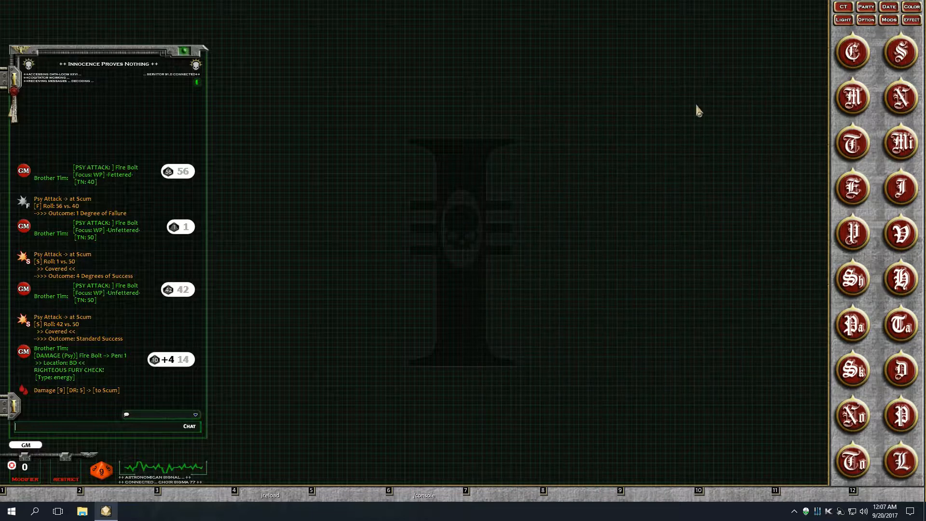